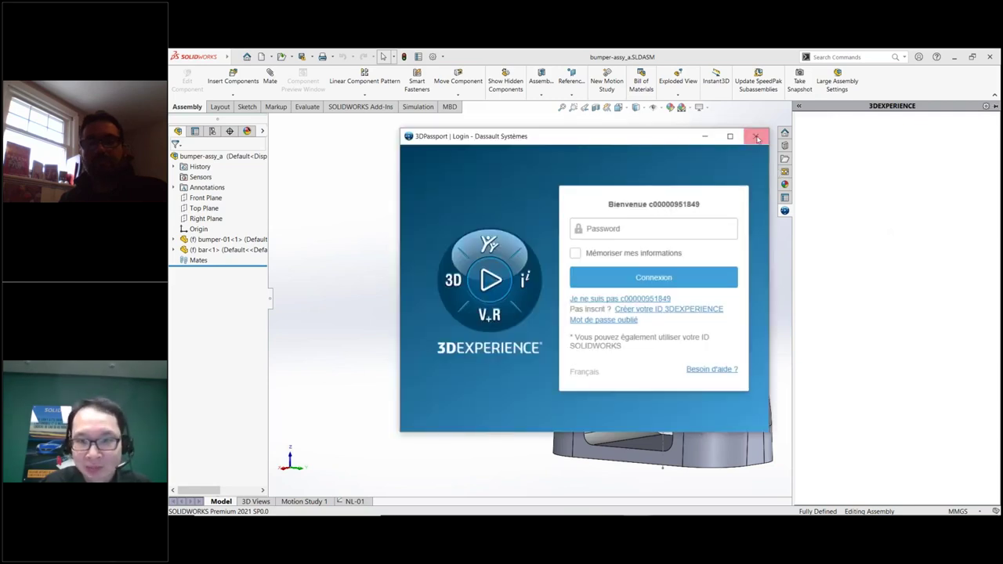
# Step: Cancel the 3DEXPERIENCE sign-in, dismiss the login failure, and open the NL-01 study
pyautogui.click(757, 138)
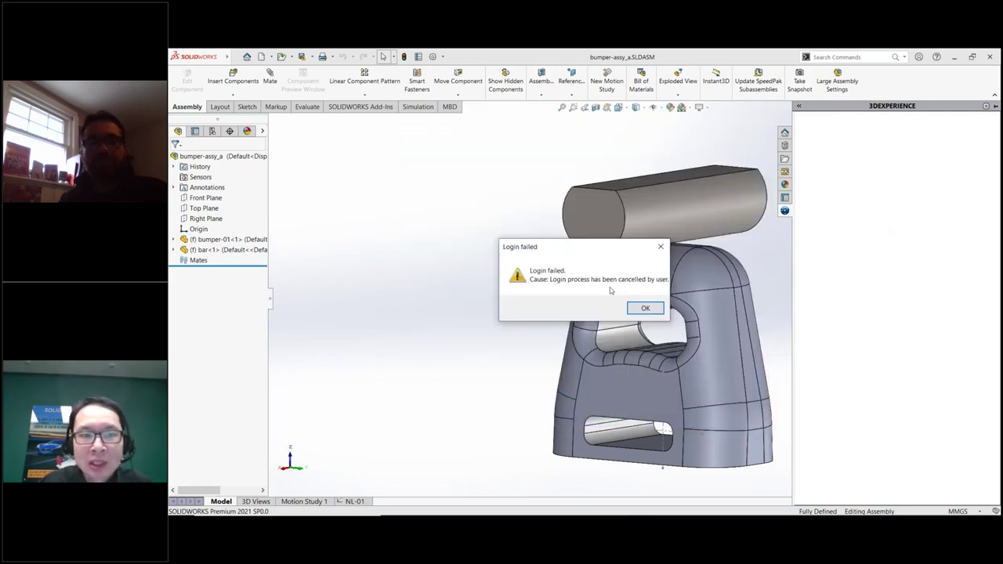
pyautogui.click(645, 308)
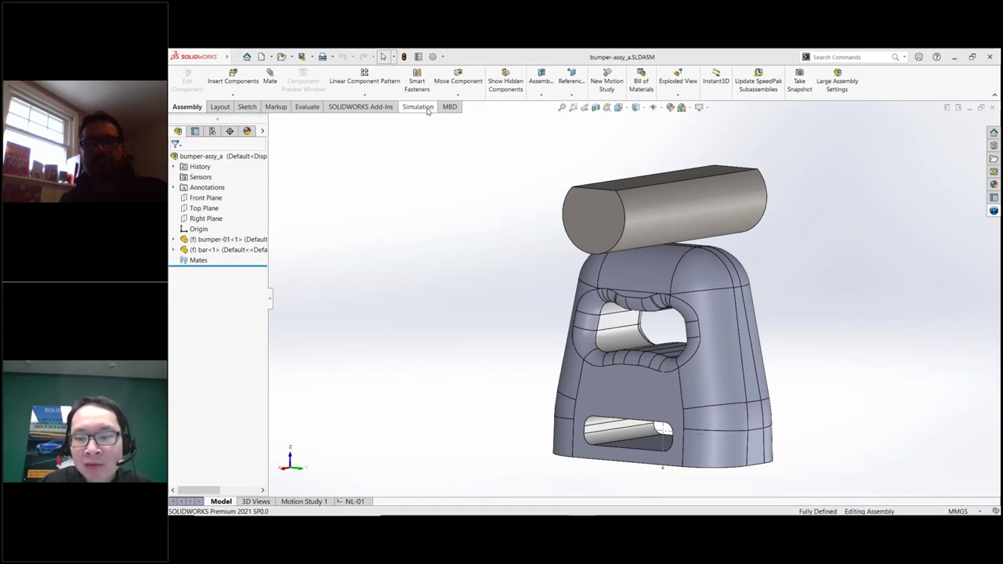
pyautogui.click(382, 108)
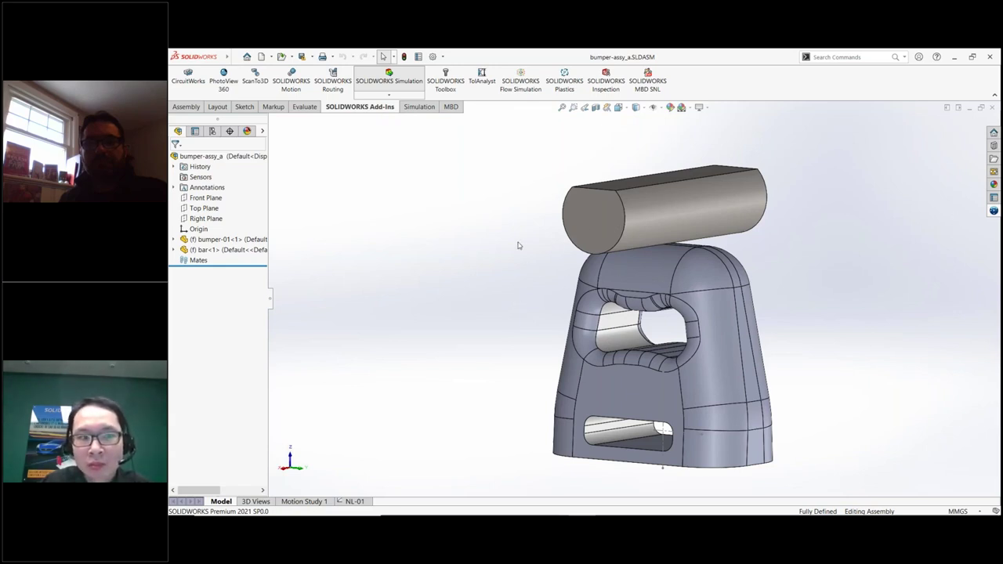
pyautogui.click(355, 501)
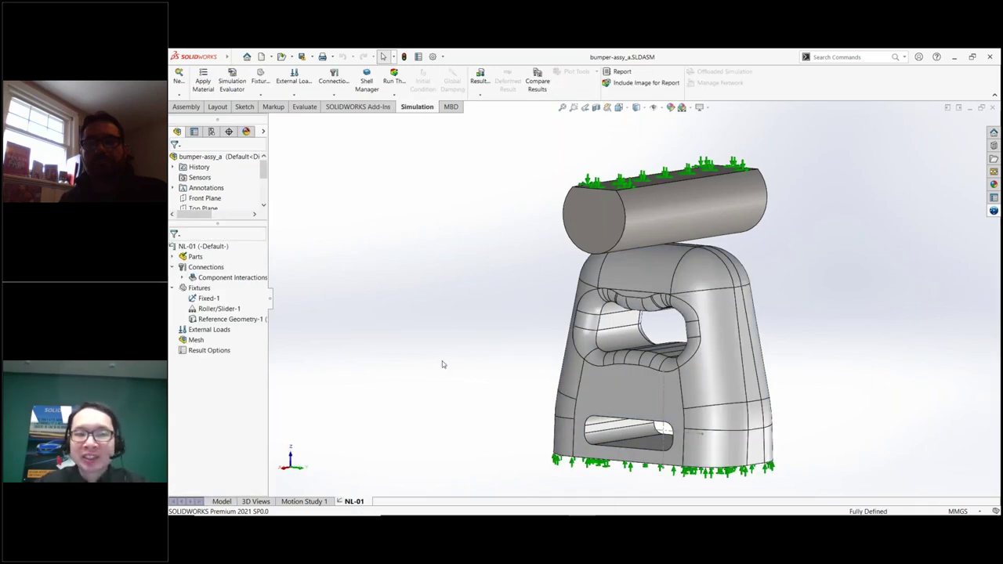
# Step: Sign in to 3DEXPERIENCE with the account username and password
pyautogui.moveTo(442, 365); pyautogui.dragTo(547, 432, button='middle')
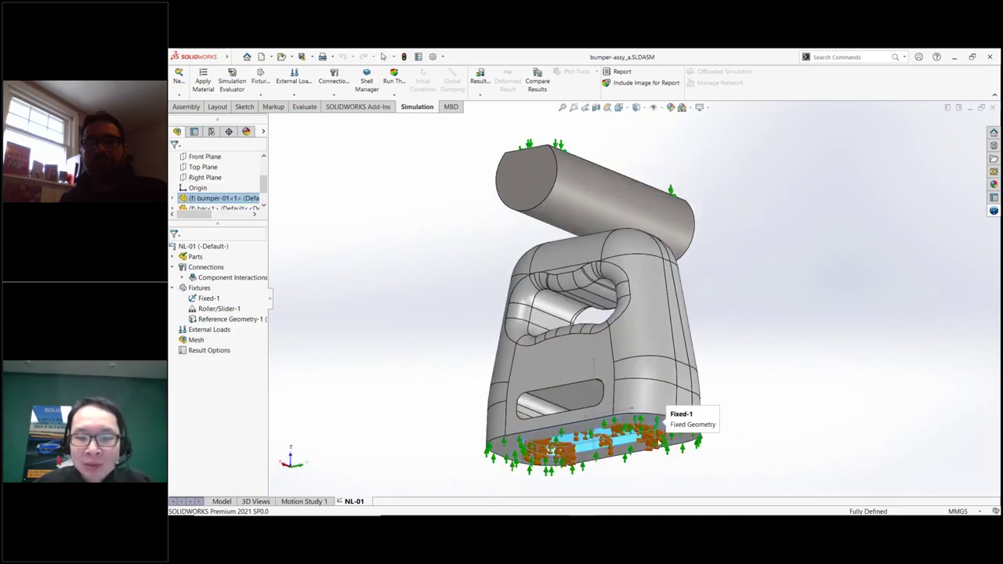
pyautogui.moveTo(635, 411); pyautogui.dragTo(599, 192, button='middle')
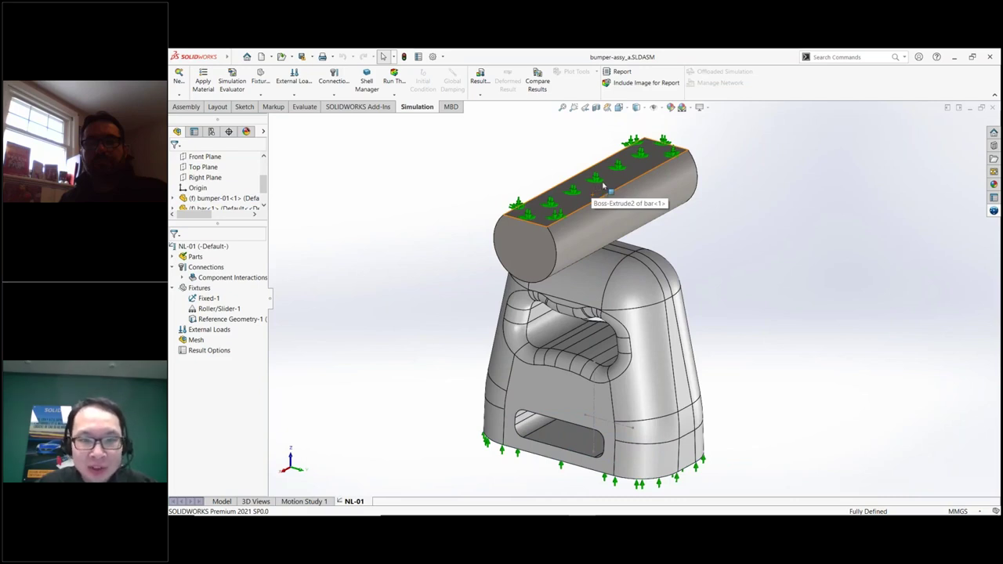
pyautogui.click(515, 166)
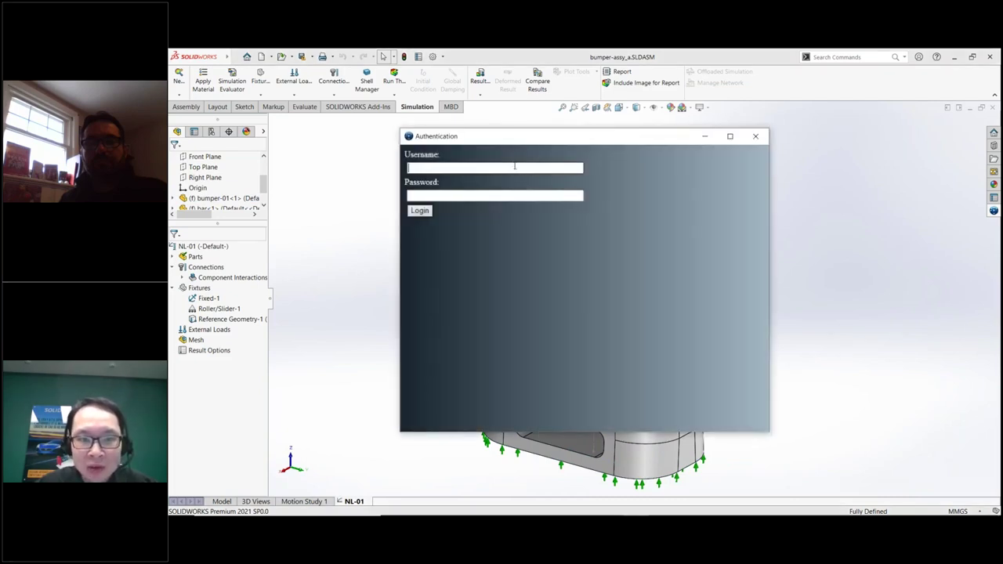
pyautogui.press('Tab')
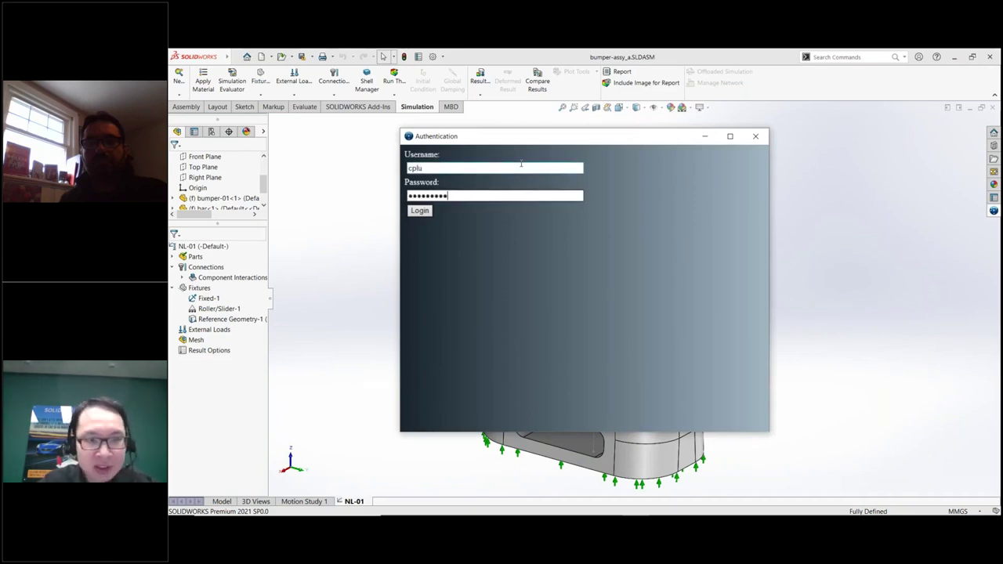
pyautogui.press('Return')
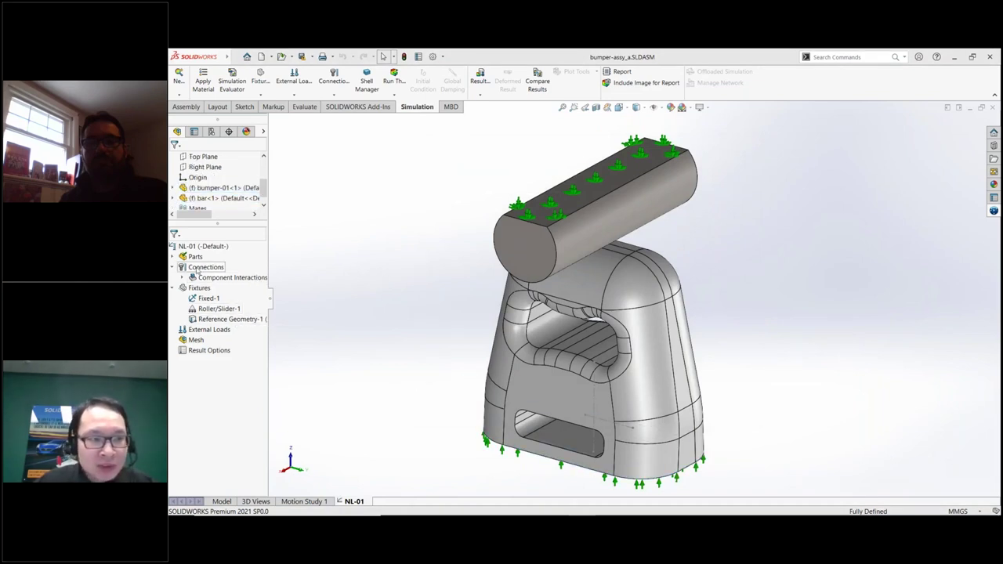
# Step: Review the bumper-01-1 material (NR_65d Mooney-Rivlin) and close it without changes
pyautogui.click(173, 256)
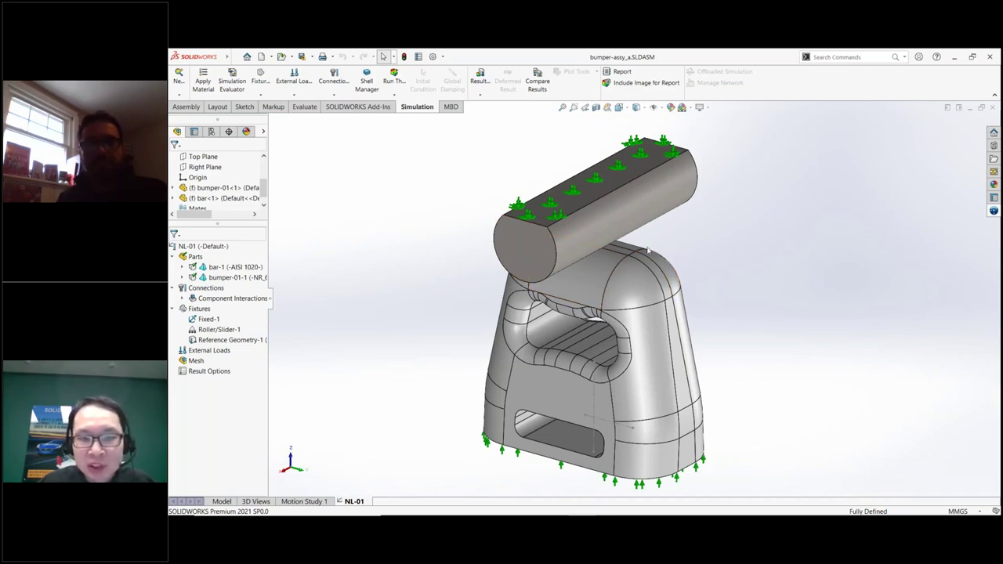
pyautogui.click(232, 278)
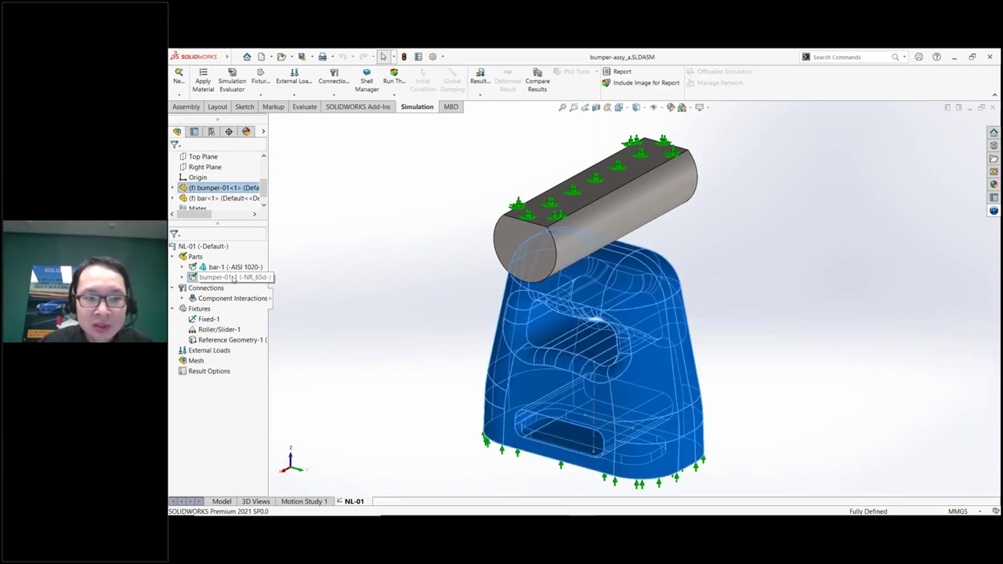
pyautogui.rightClick(232, 279)
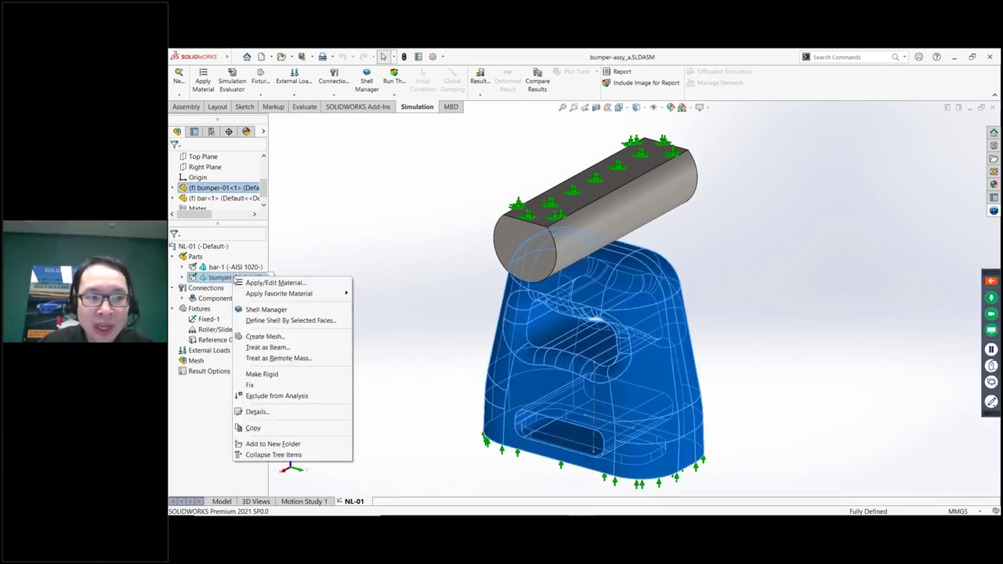
pyautogui.click(253, 287)
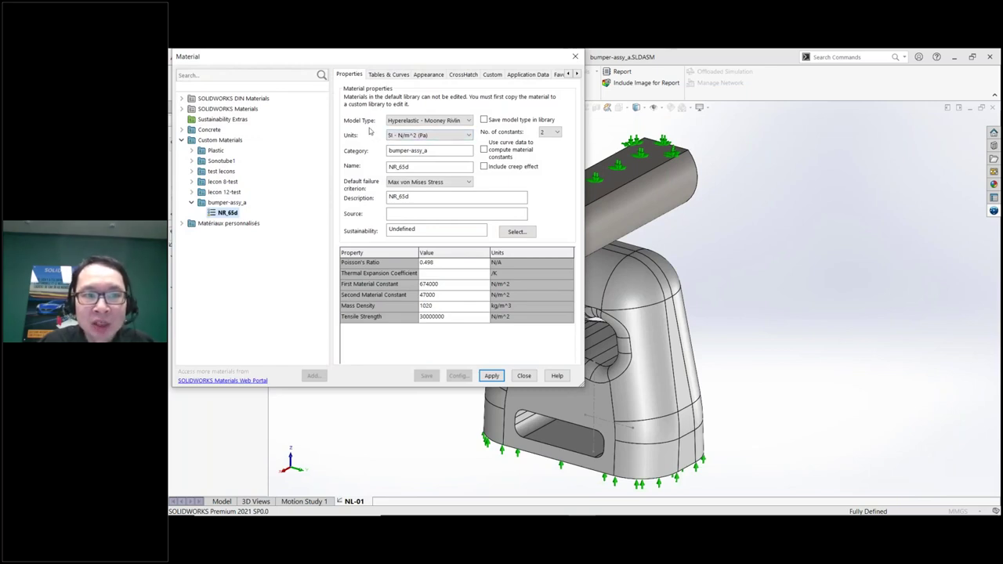
pyautogui.click(523, 376)
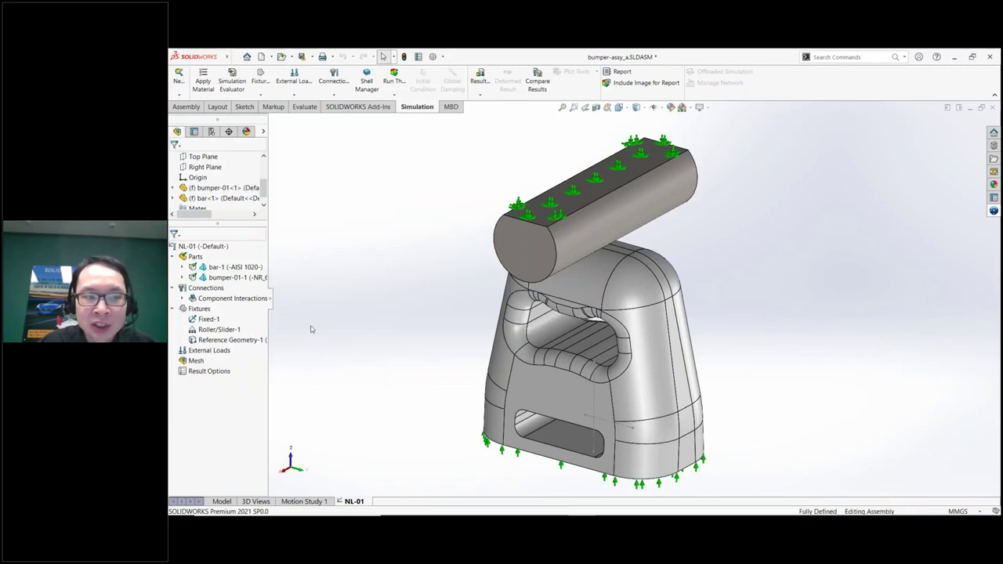
# Step: Inspect the Fixed-1 and Reference Geometry-1 fixtures, then start a Local Interaction under Connections
pyautogui.click(202, 320)
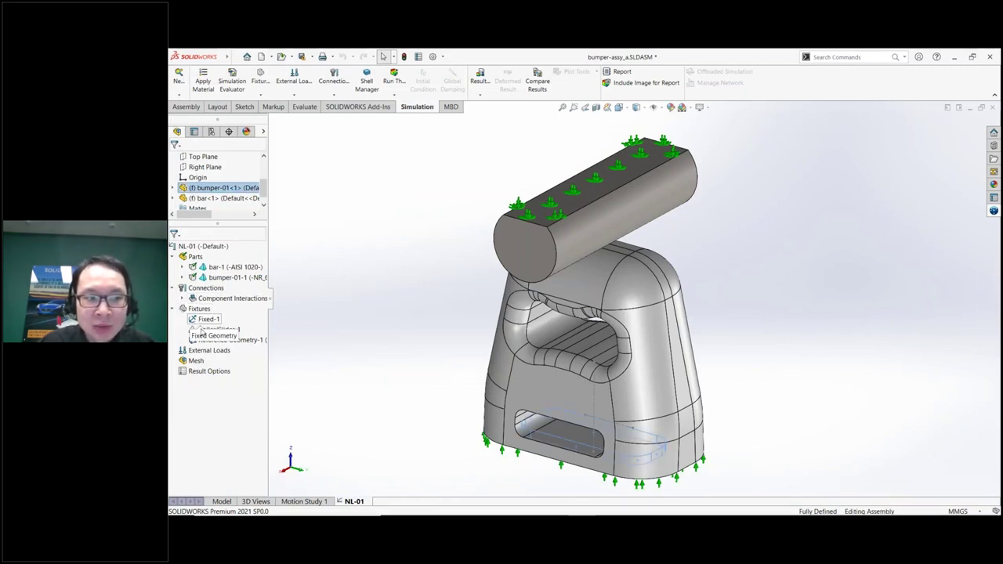
pyautogui.click(207, 340)
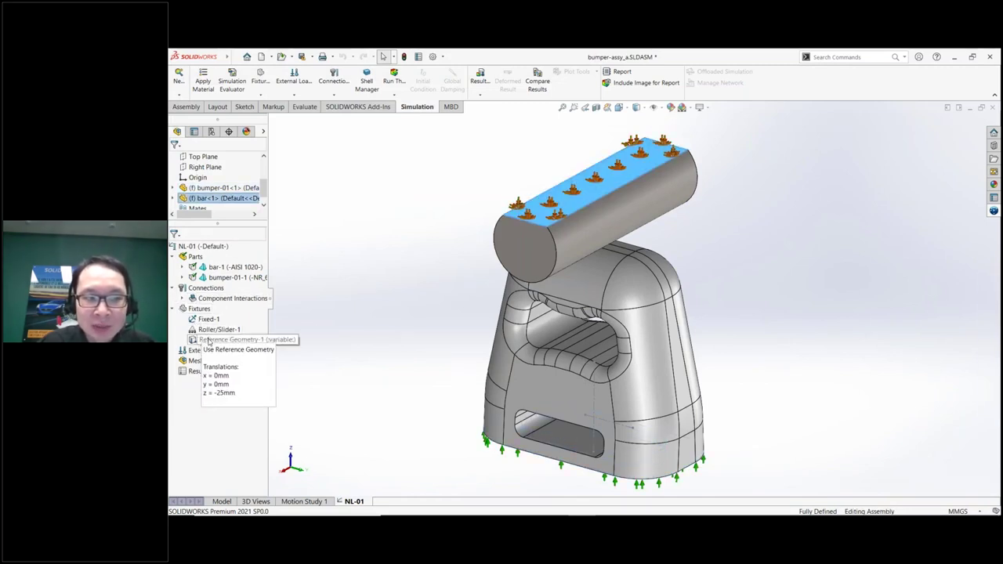
pyautogui.click(302, 314)
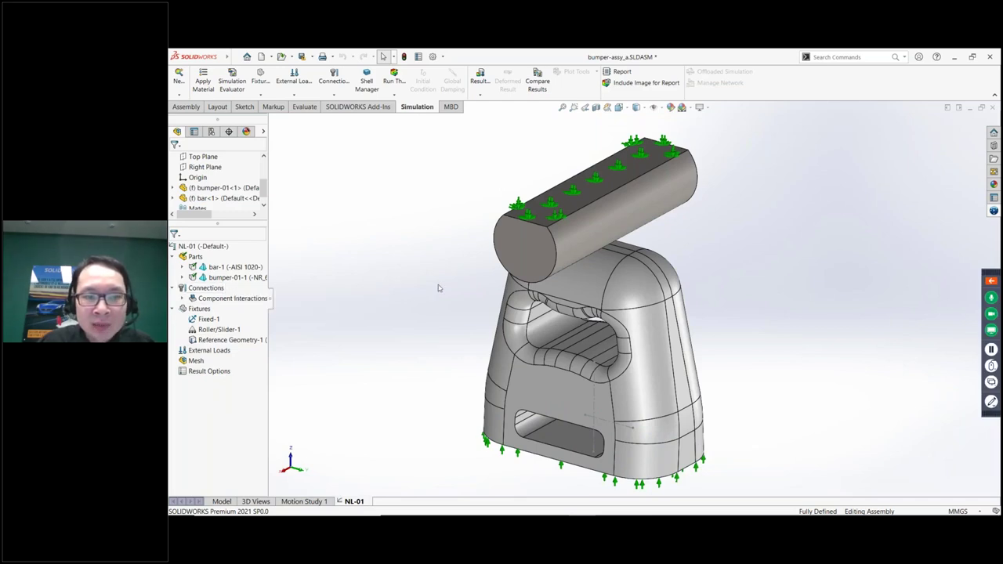
pyautogui.scroll(5, 439, 288)
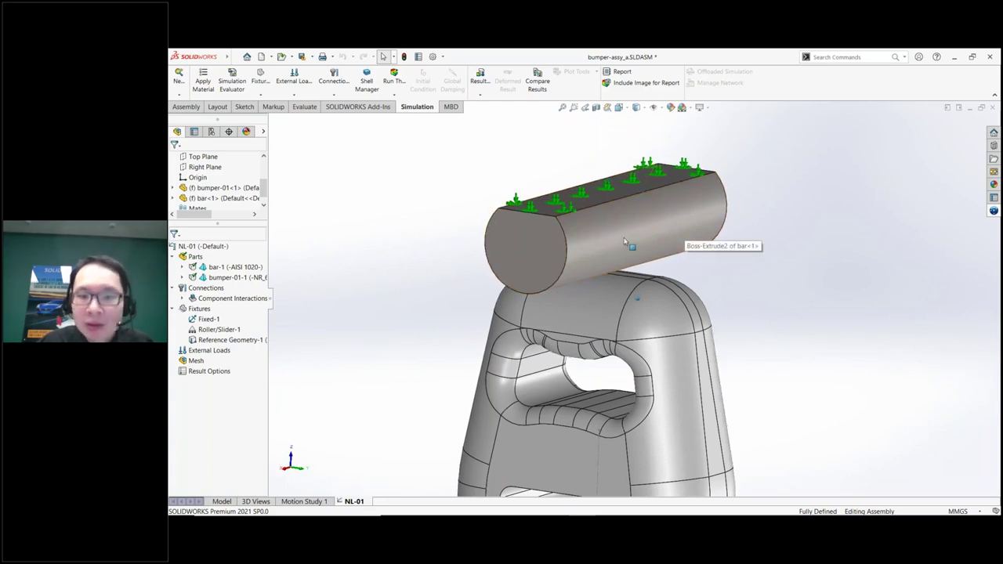
pyautogui.press('Left')
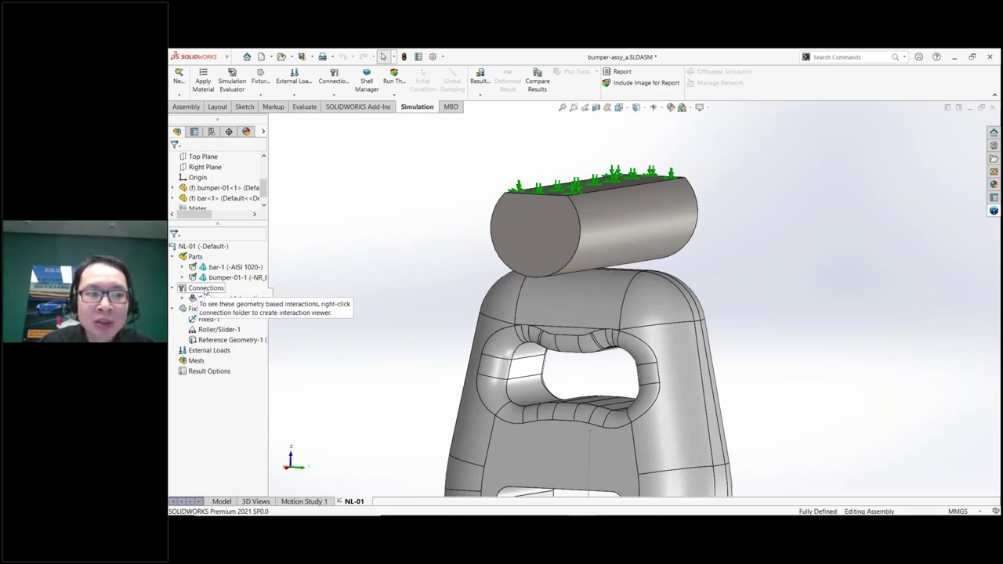
pyautogui.rightClick(205, 290)
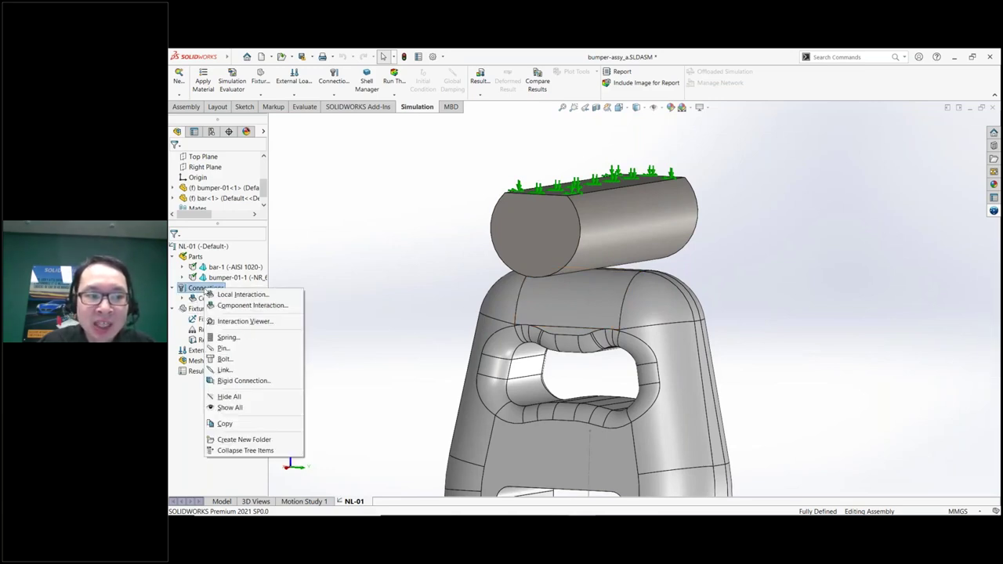
pyautogui.click(265, 296)
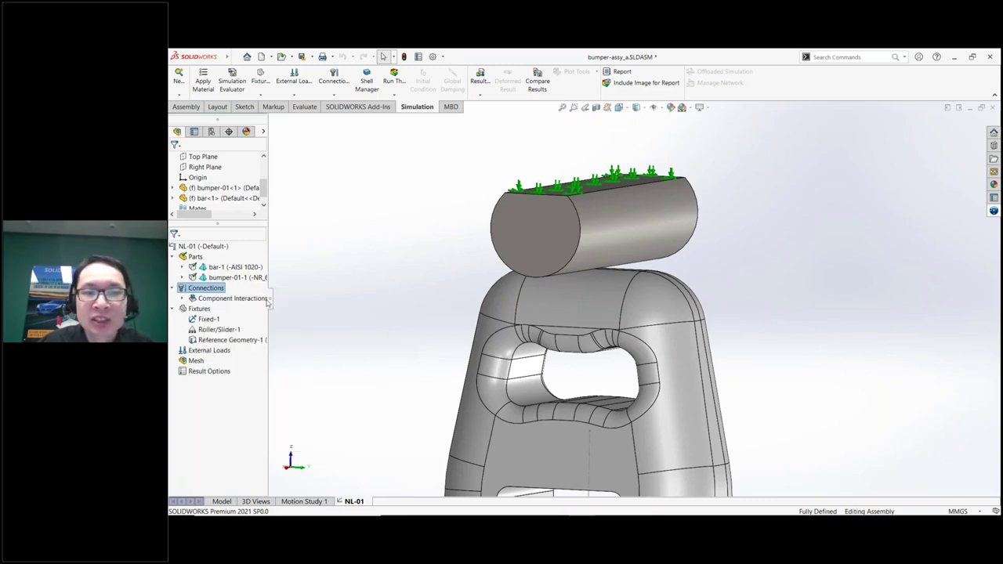
# Step: Create a contact between the bar's curved face and the bumper's top faces with friction 0.1
pyautogui.click(624, 252)
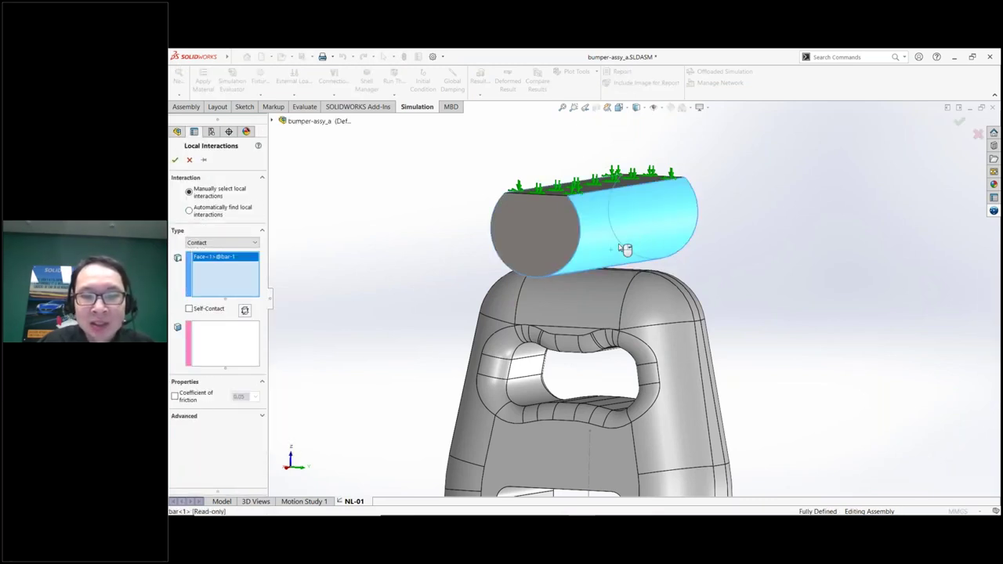
pyautogui.rightClick(624, 249)
pyautogui.click(603, 275)
pyautogui.moveTo(604, 274); pyautogui.dragTo(602, 312, button='middle')
pyautogui.click(601, 313)
pyautogui.click(609, 310)
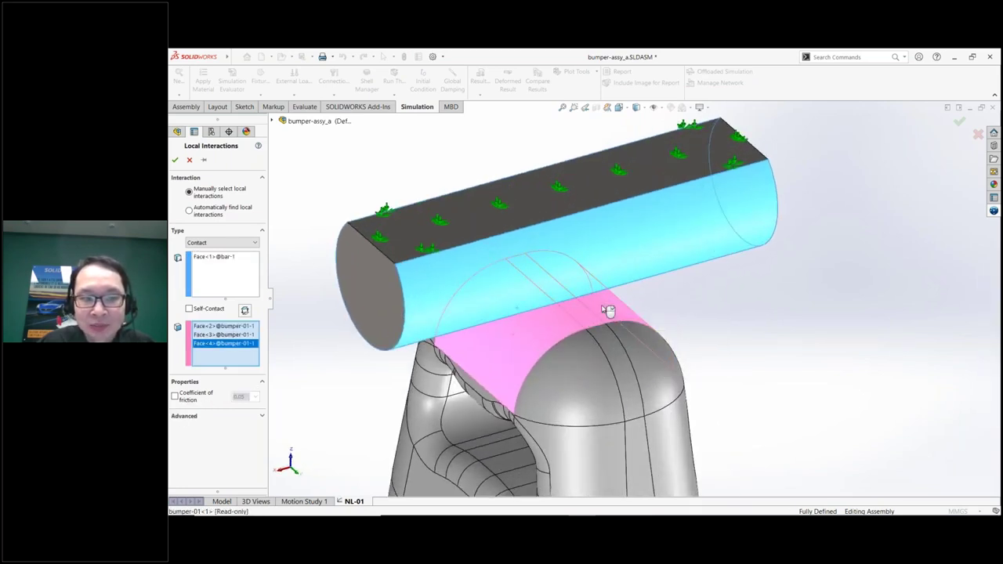
pyautogui.click(176, 398)
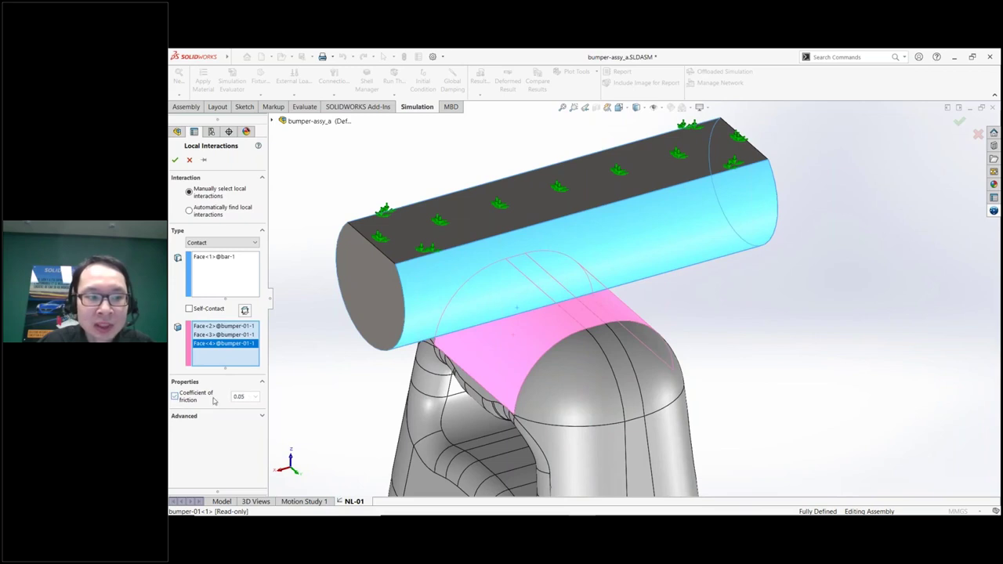
pyautogui.doubleClick(240, 397)
pyautogui.write('0.1')
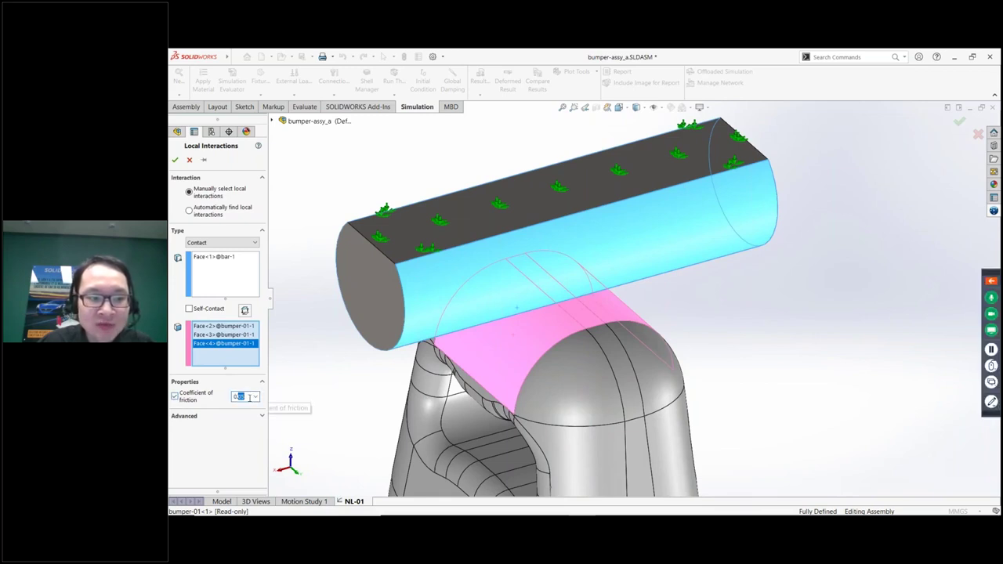
pyautogui.click(203, 160)
pyautogui.click(175, 160)
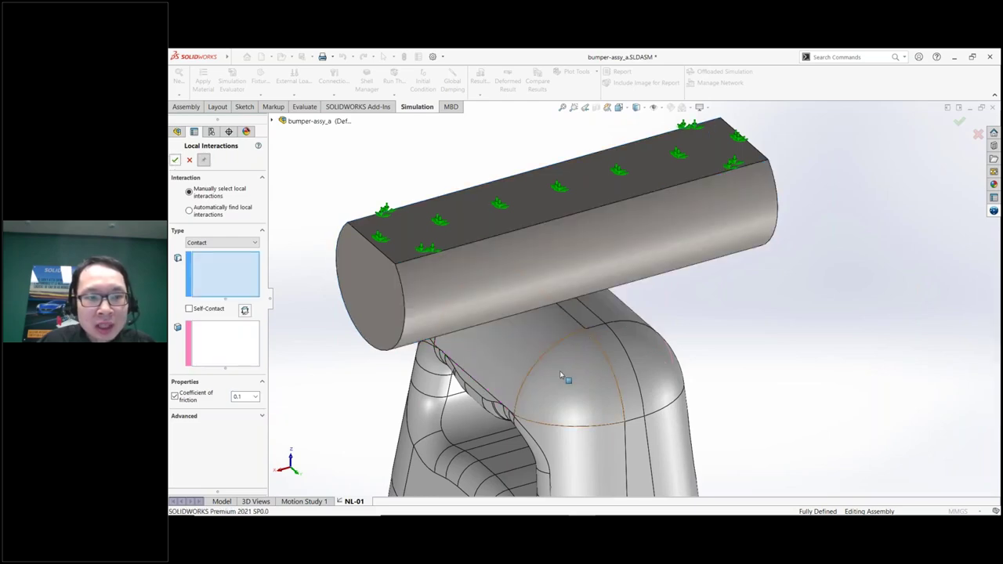
# Step: Add a contact between the opening's upper faces (Face5–7) and lower faces (Face8–10)
pyautogui.moveTo(569, 378); pyautogui.dragTo(600, 226, button='middle')
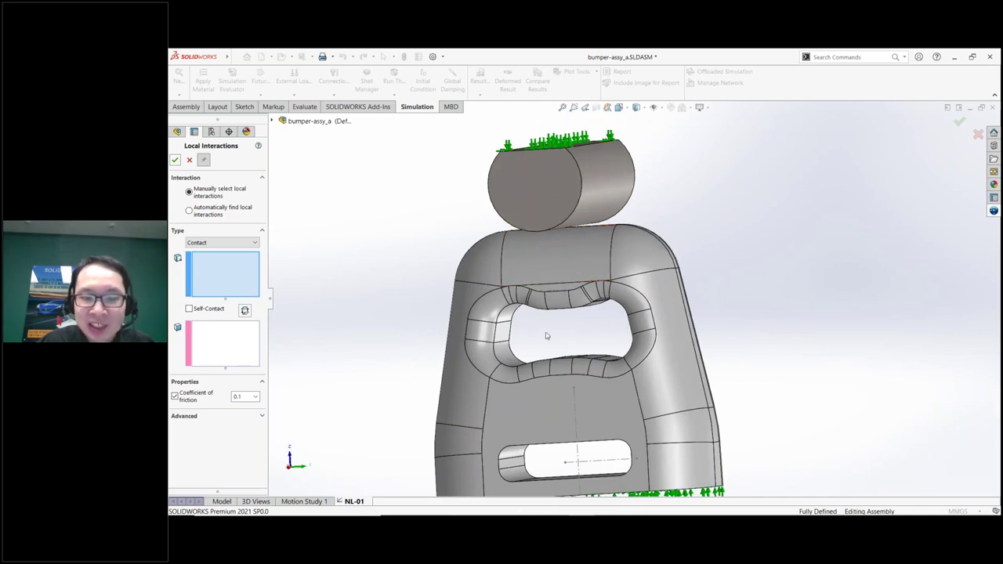
pyautogui.moveTo(540, 316)
pyautogui.mouseDown(button='middle')
pyautogui.moveTo(569, 327)
pyautogui.moveTo(563, 312)
pyautogui.moveTo(594, 367)
pyautogui.moveTo(569, 331)
pyautogui.moveTo(537, 313)
pyautogui.mouseUp(button='middle')
pyautogui.click(549, 317)
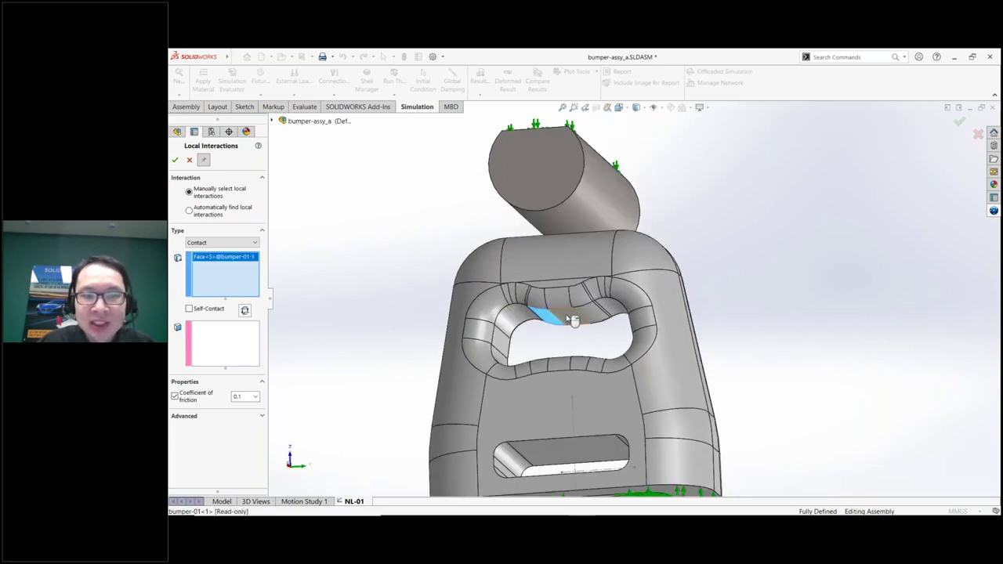
pyautogui.click(581, 316)
pyautogui.click(600, 317)
pyautogui.moveTo(594, 318); pyautogui.dragTo(546, 350, button='middle')
pyautogui.click(555, 350)
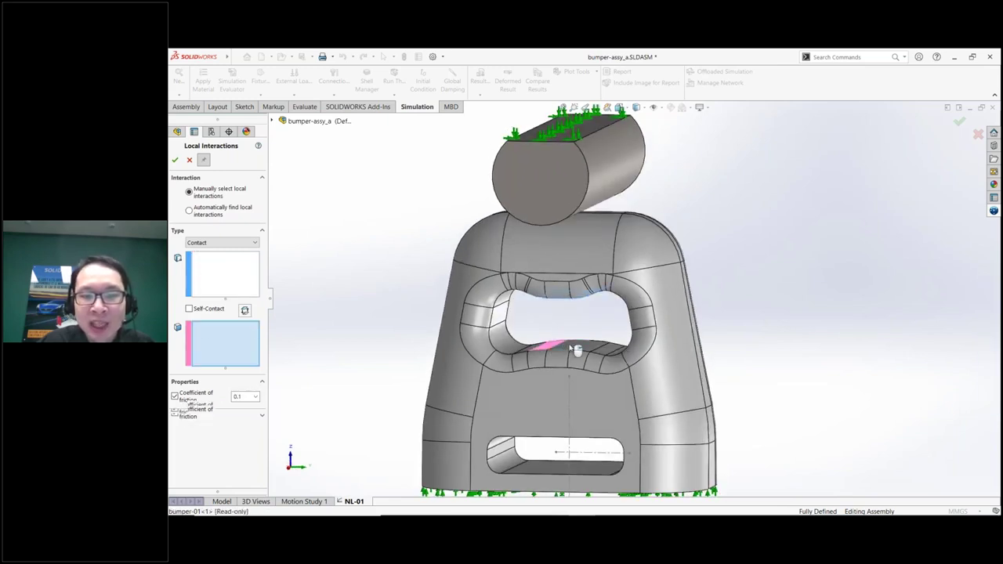
pyautogui.click(576, 351)
pyautogui.click(587, 346)
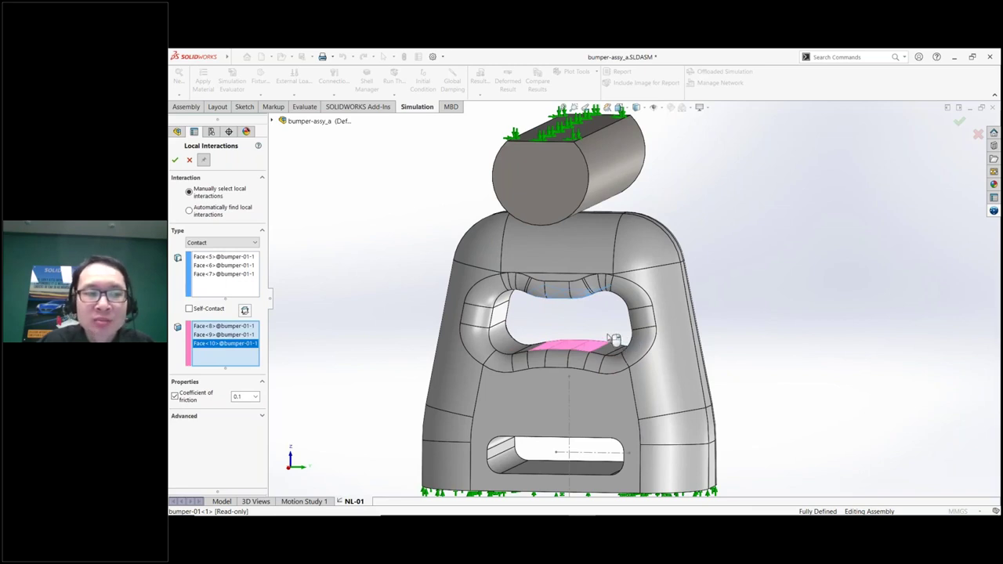
pyautogui.press('Return')
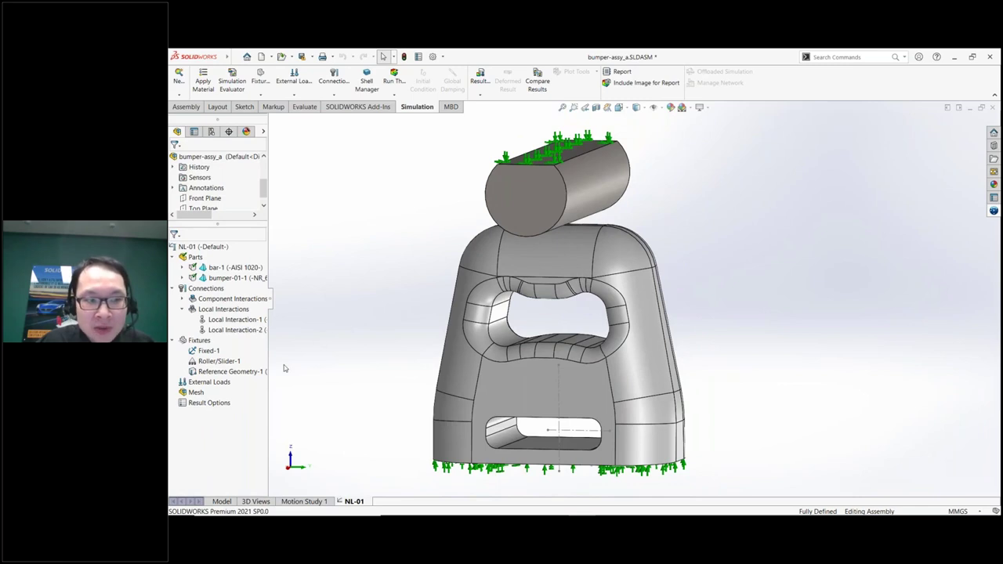
# Step: Generate the study mesh using custom parameters with a curvature-based mesh
pyautogui.rightClick(195, 392)
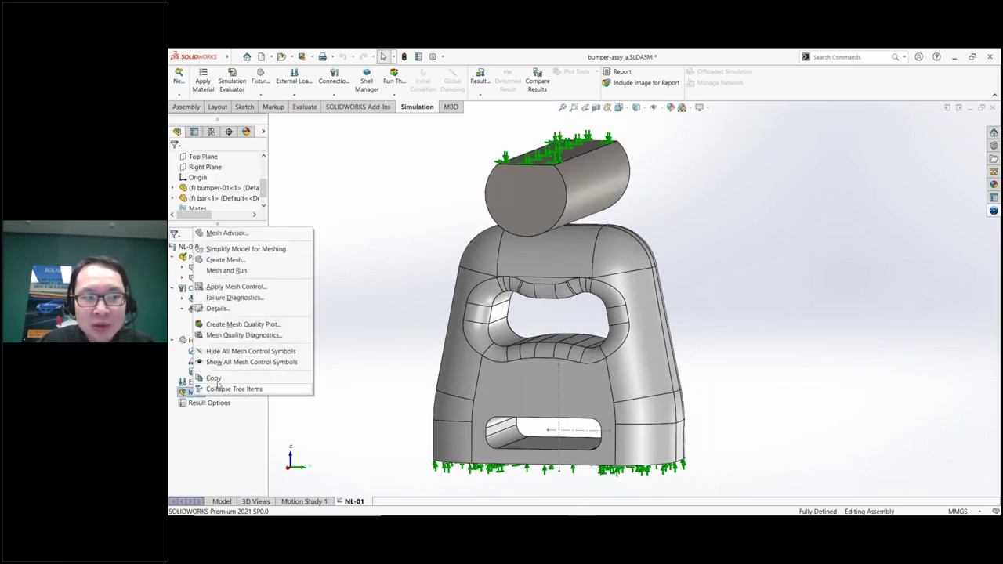
pyautogui.click(253, 260)
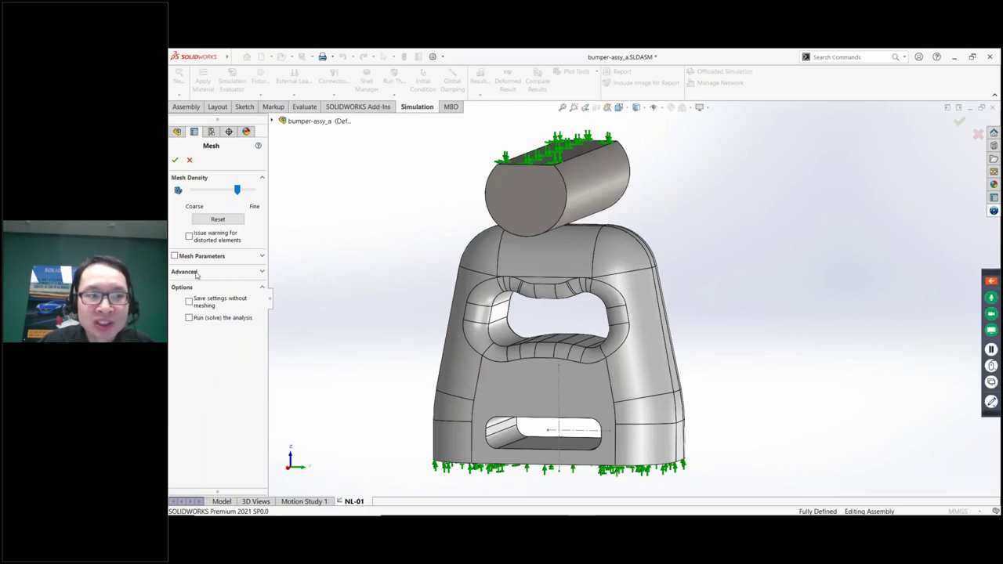
pyautogui.click(196, 272)
pyautogui.click(175, 256)
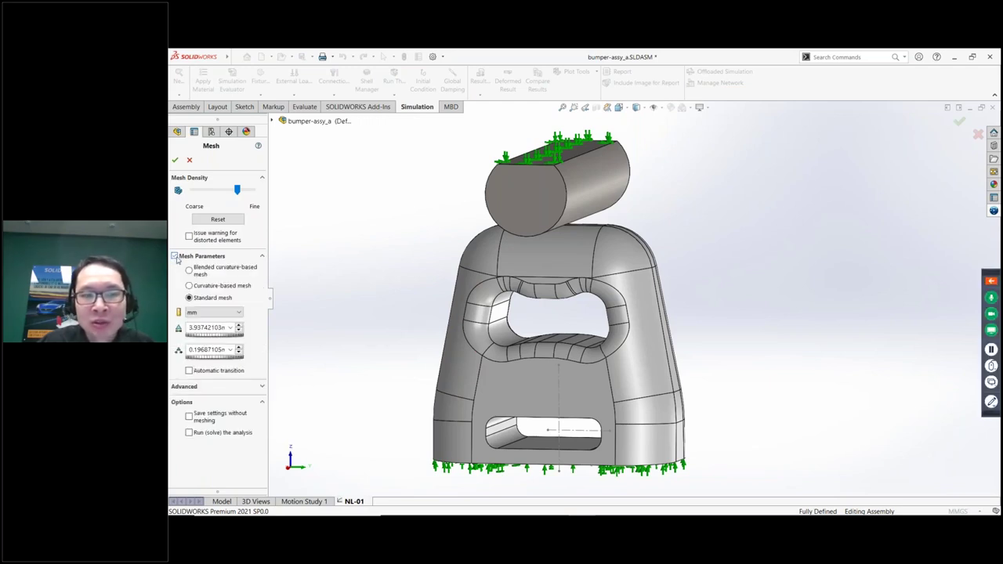
pyautogui.click(199, 287)
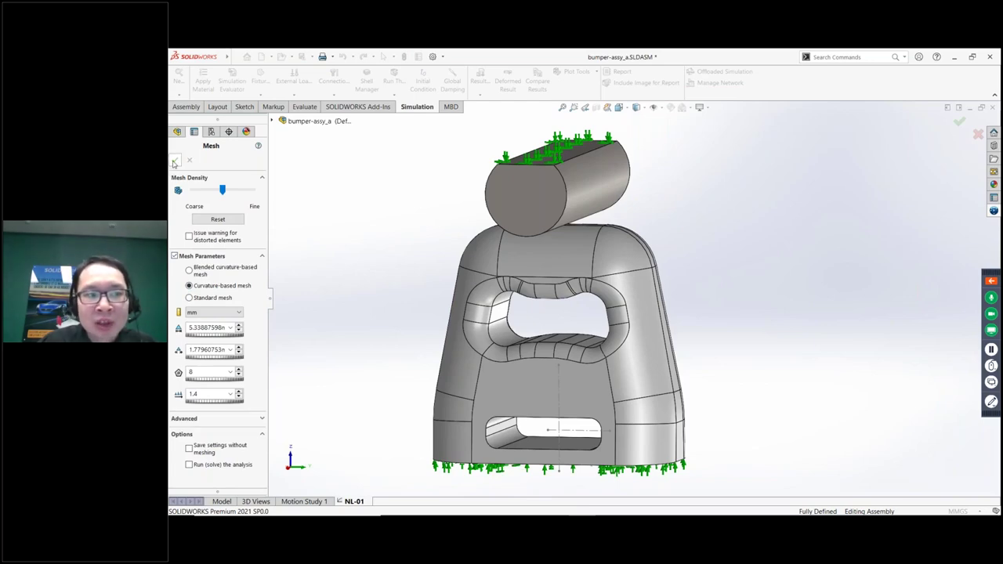
pyautogui.click(175, 162)
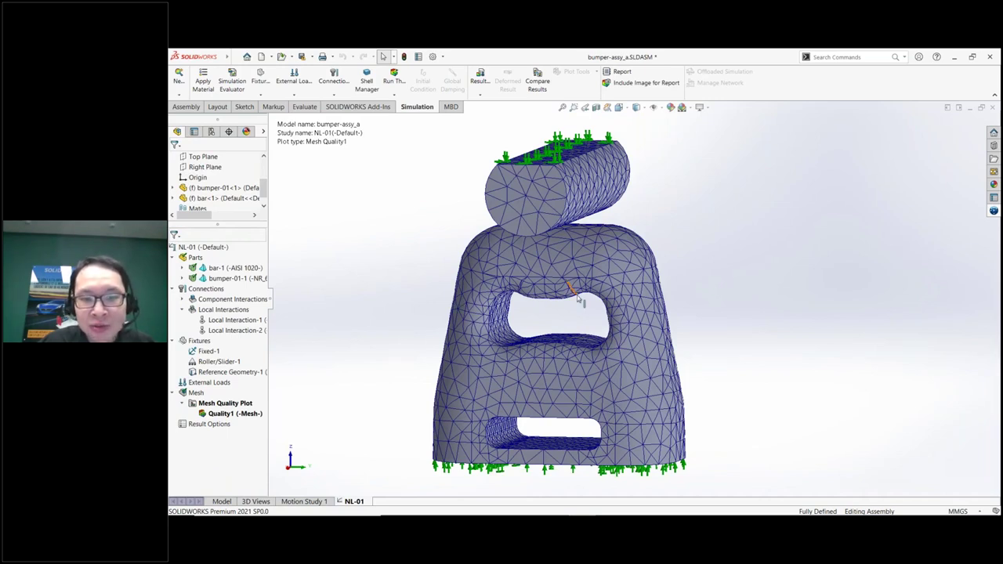
pyautogui.moveTo(564, 294); pyautogui.dragTo(594, 312, button='middle')
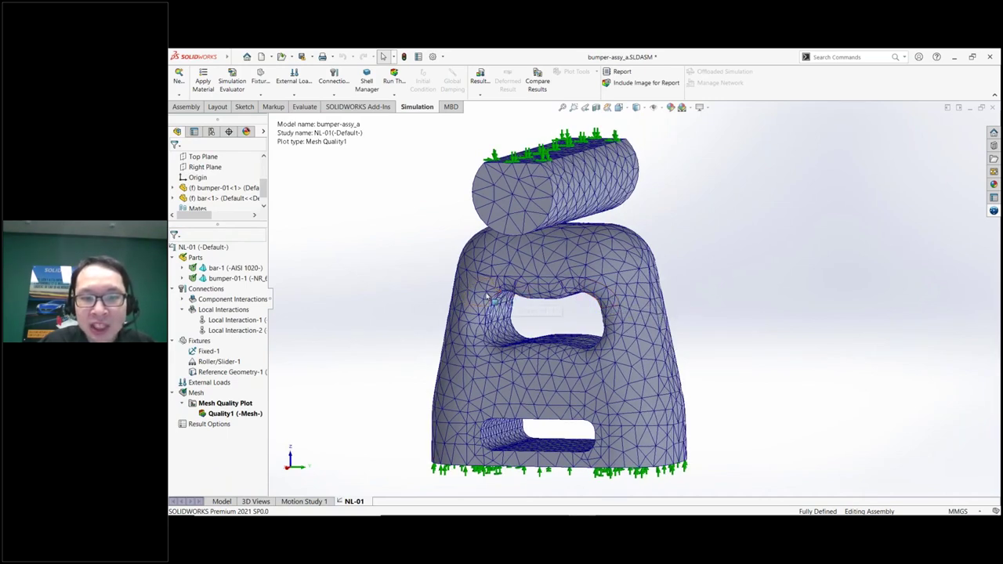
pyautogui.scroll(-2, 502, 290)
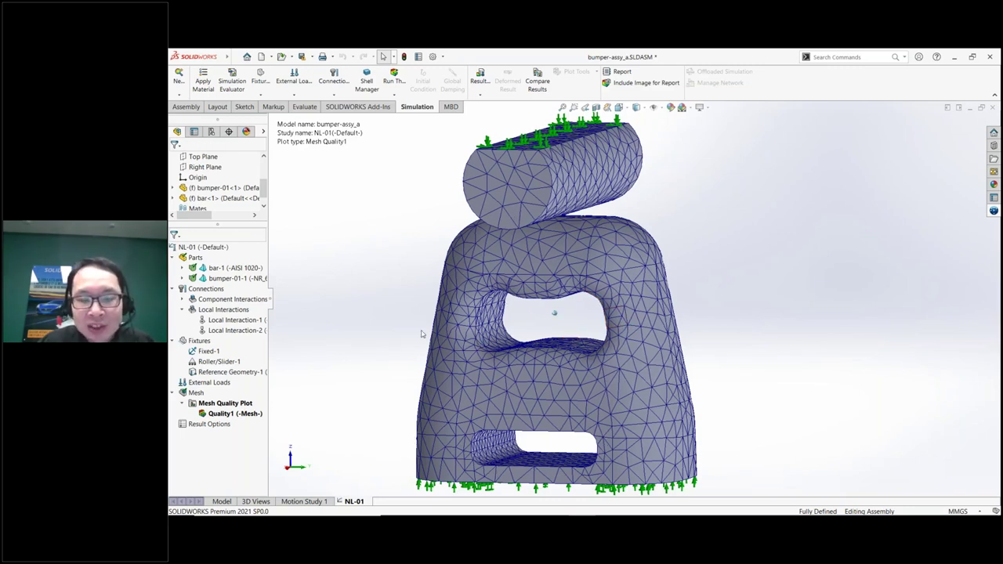
pyautogui.moveTo(421, 334); pyautogui.dragTo(383, 336, button='middle')
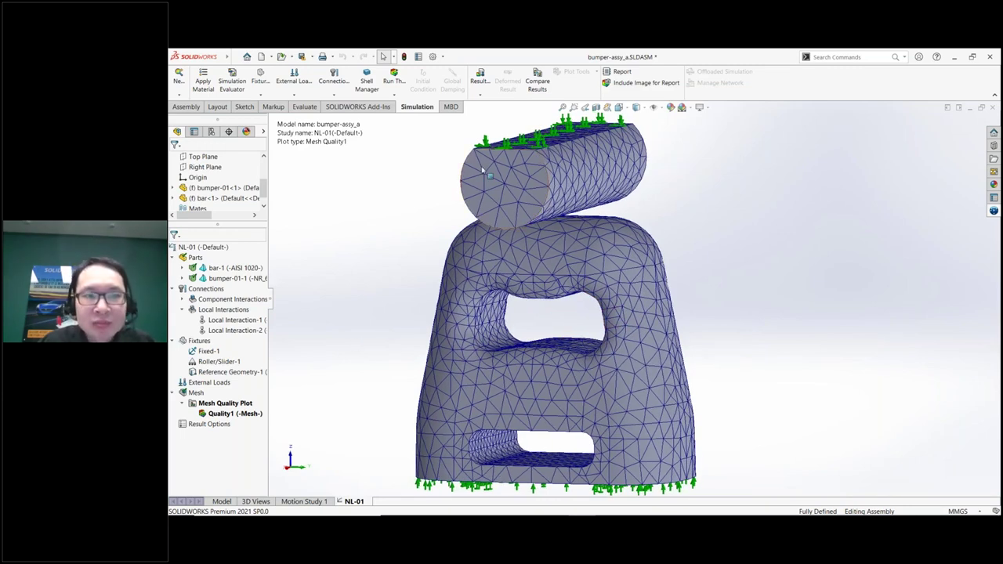
# Step: Run the NL-01 study, dismiss the warning, then terminate the solver early
pyautogui.click(395, 89)
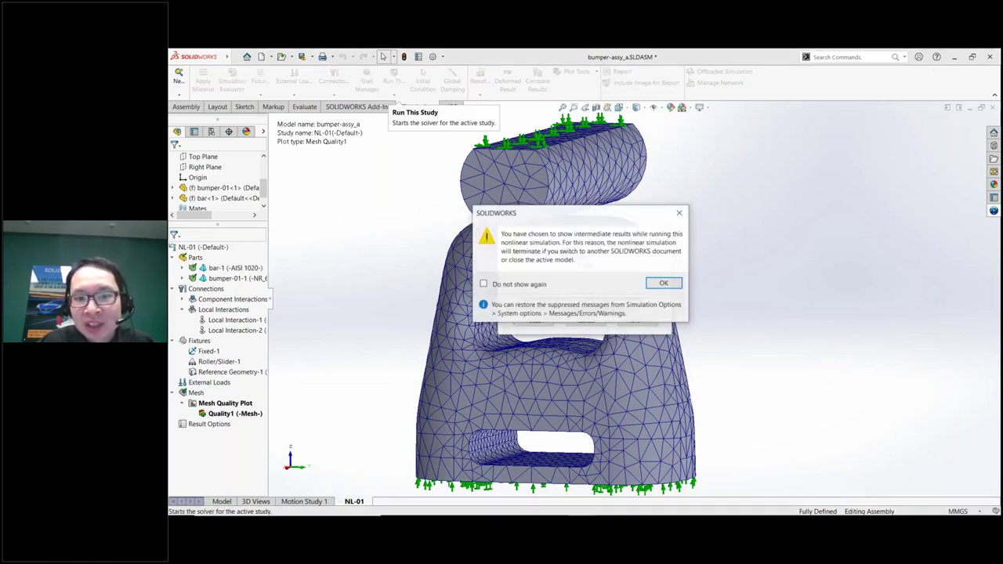
pyautogui.click(662, 283)
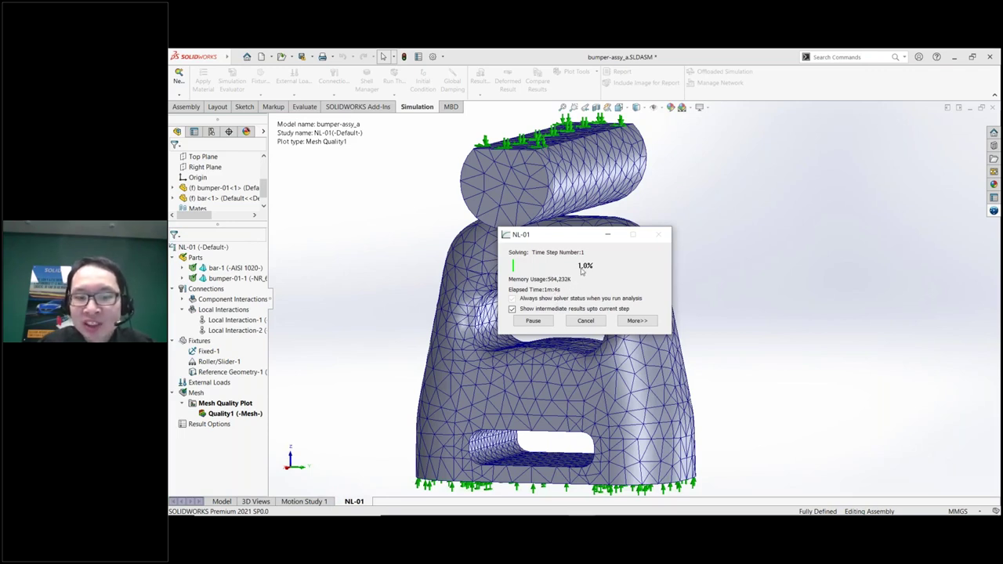
pyautogui.click(586, 322)
pyautogui.click(597, 328)
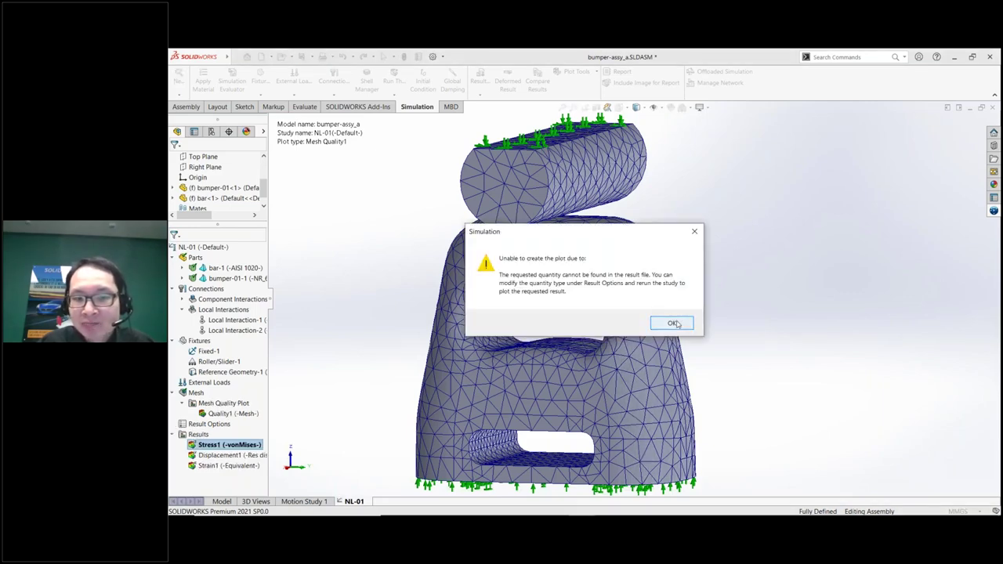
# Step: Dismiss the plot error and open the 3DEXPERIENCE task pane listing bumper-assy_a
pyautogui.click(675, 323)
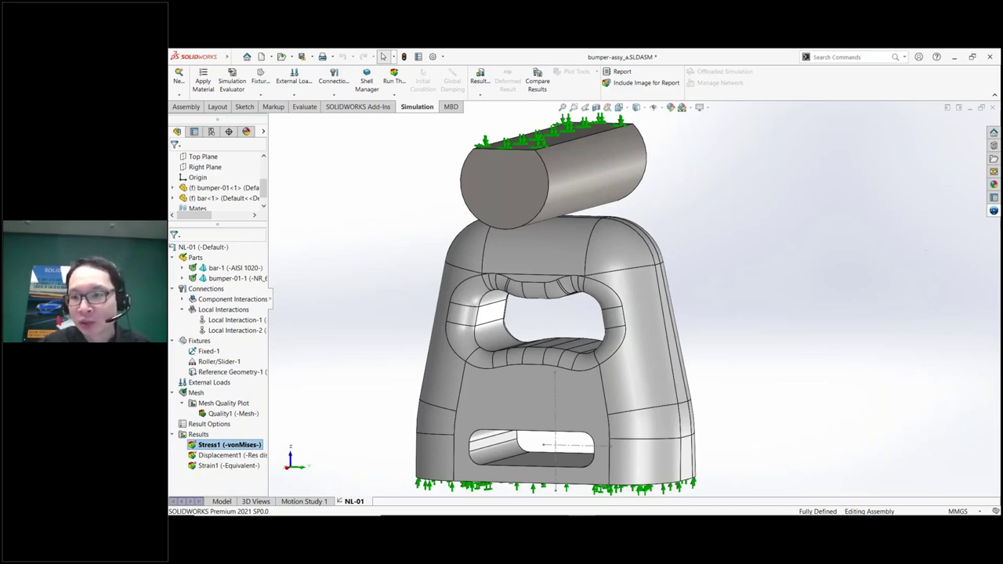
pyautogui.click(994, 211)
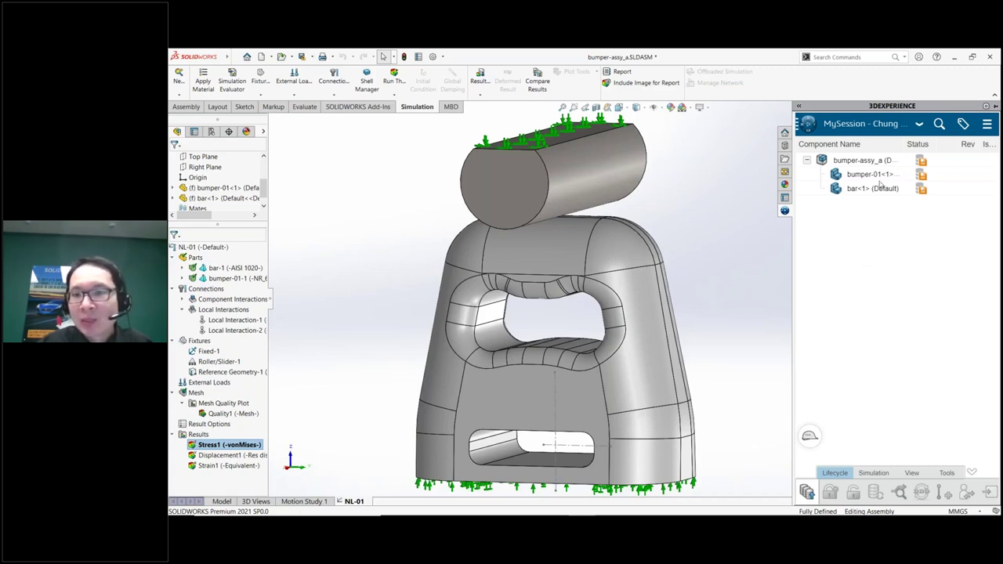
# Step: Save bumper-assy_a to 3DEXPERIENCE via Save with Options and show the session's Simulation tools
pyautogui.click(886, 162)
pyautogui.rightClick(886, 161)
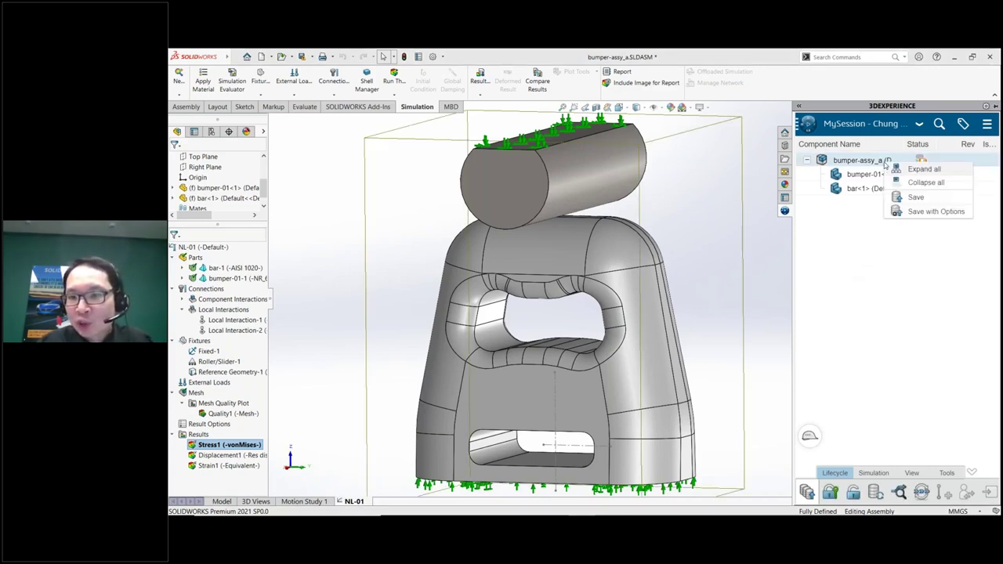
pyautogui.click(913, 212)
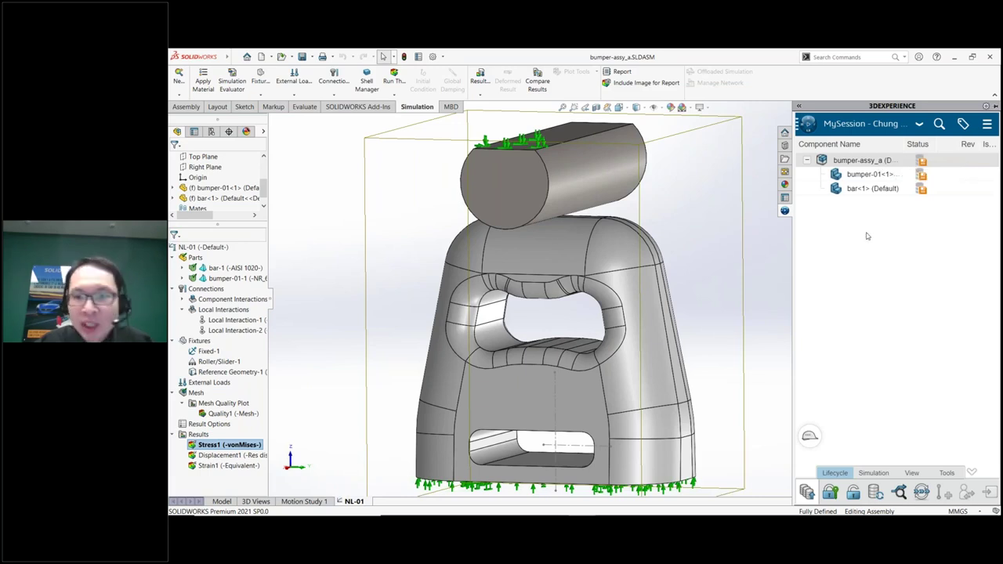
pyautogui.click(872, 472)
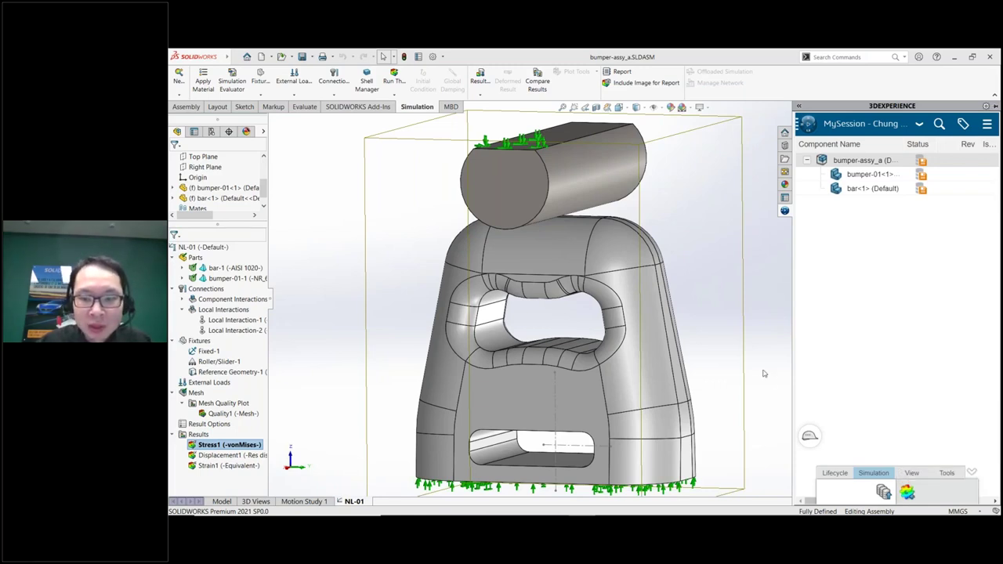
pyautogui.hotkey('alt', 'Tab')
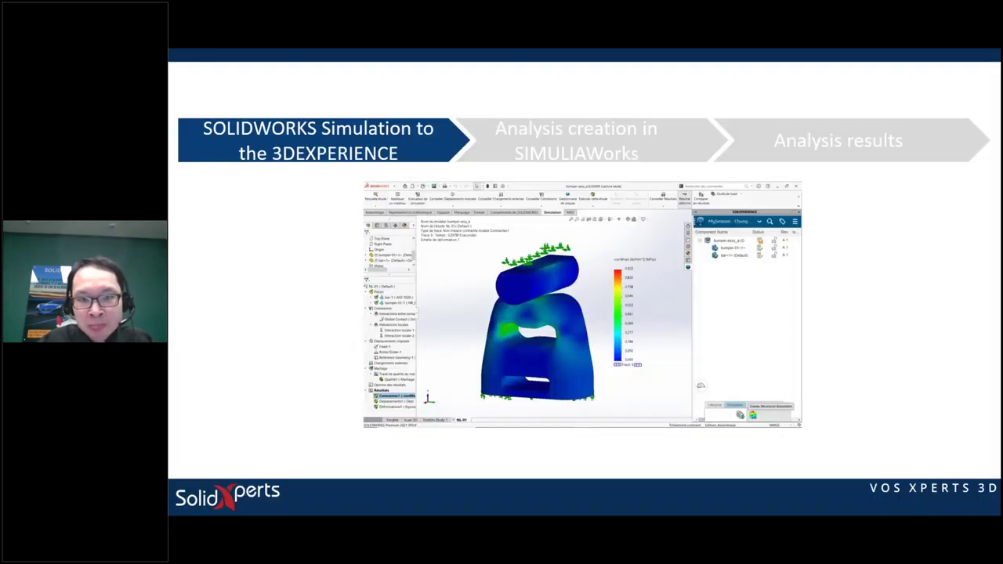
# Step: Advance the PowerPoint slideshow through the agenda to the SIMULIAWorks title slide
pyautogui.press('Right')
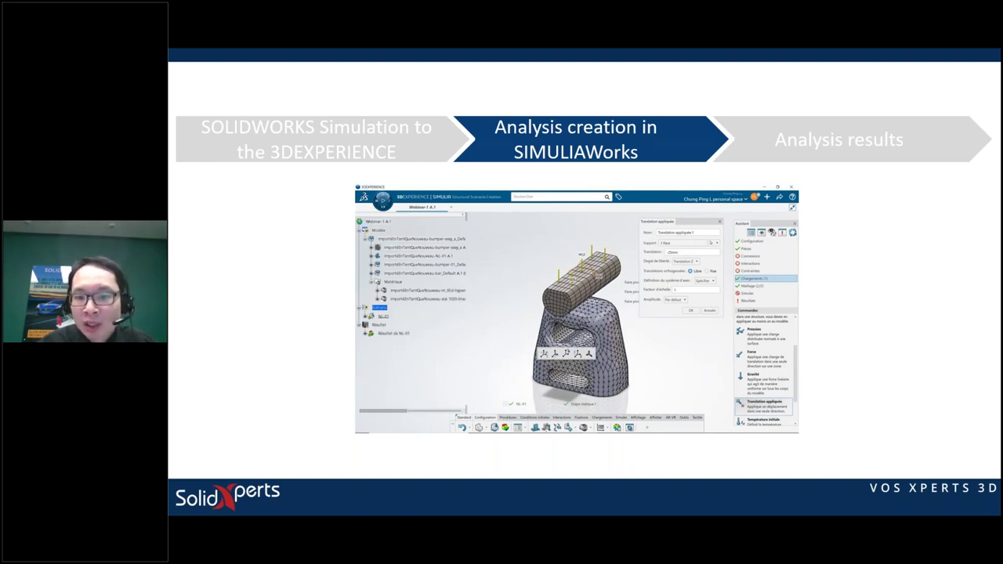
pyautogui.press('Right')
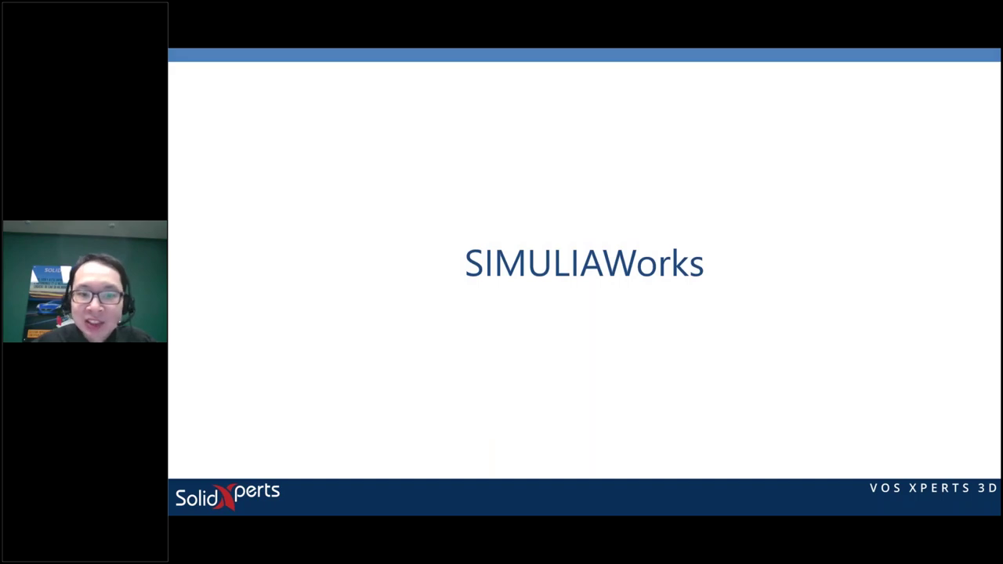
pyautogui.hotkey('alt', 'Tab')
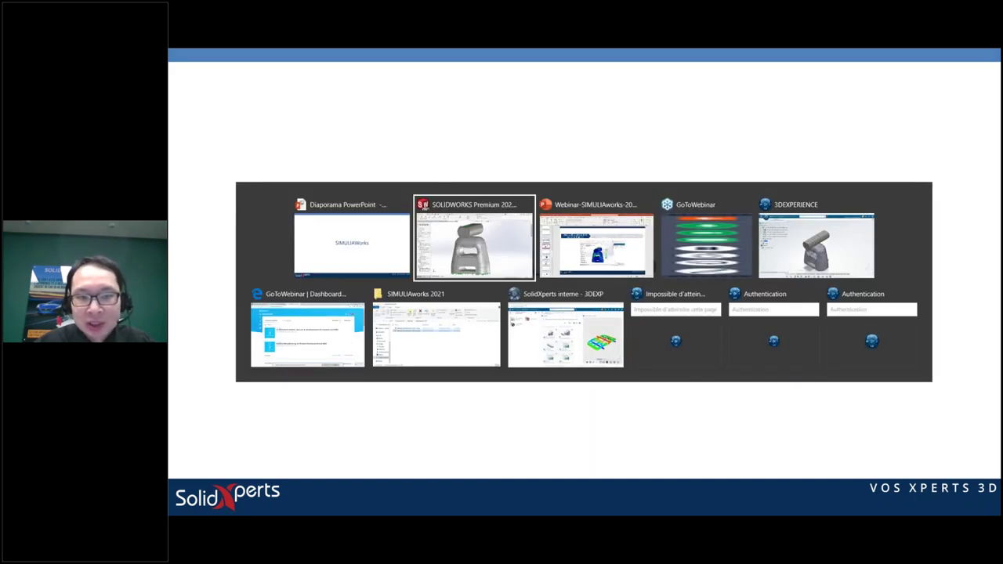
# Step: Switch to the 3DEXPERIENCE window showing the meshed bumper and bar under NL-01
pyautogui.hotkey('alt', 'Tab')
pyautogui.hotkey('alt', 'Tab')
pyautogui.hotkey('alt', 'Tab')
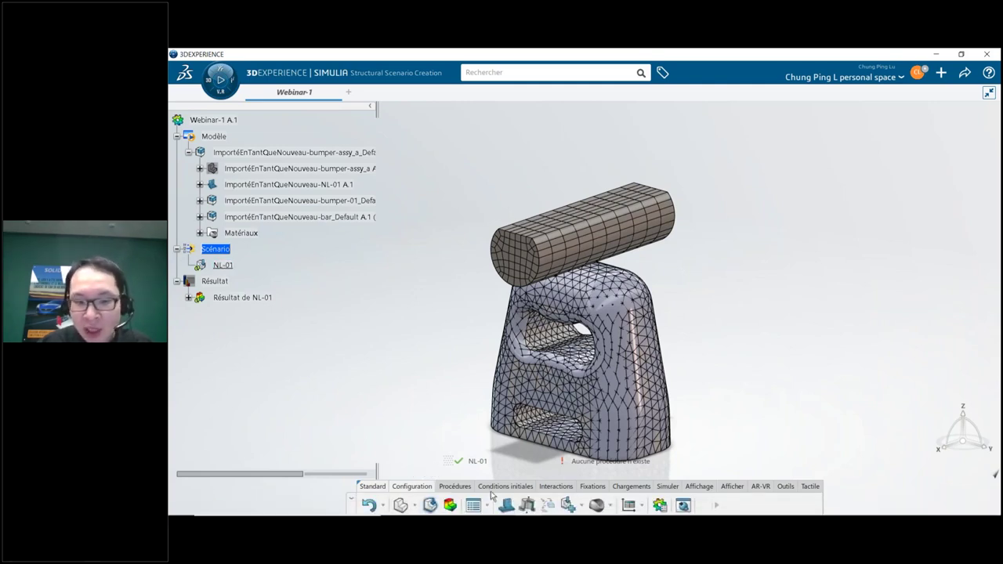
# Step: Browse the Fixations and Chargements tools, then open the Assistant with the NL-01 checklist
pyautogui.click(592, 487)
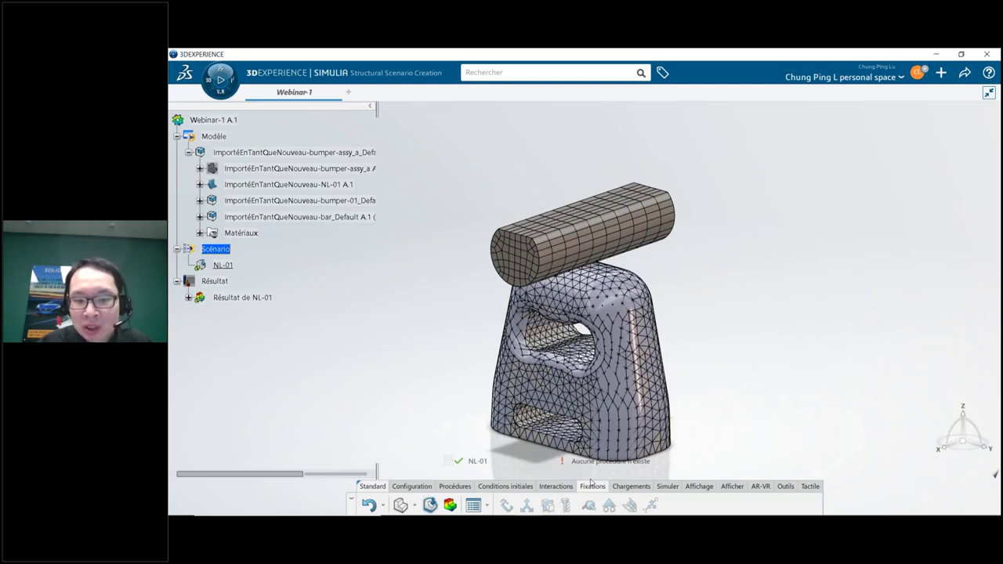
pyautogui.click(633, 486)
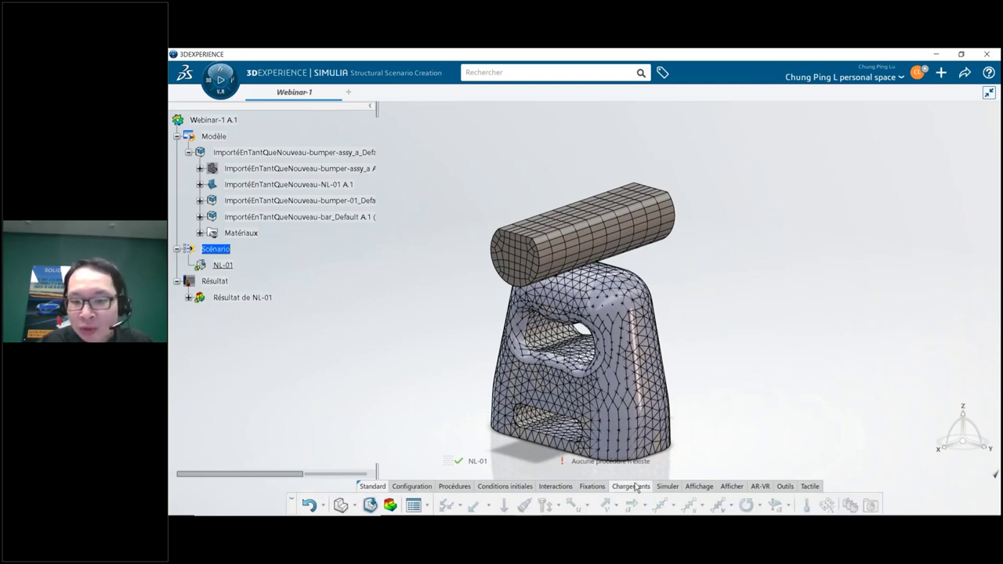
pyautogui.click(411, 486)
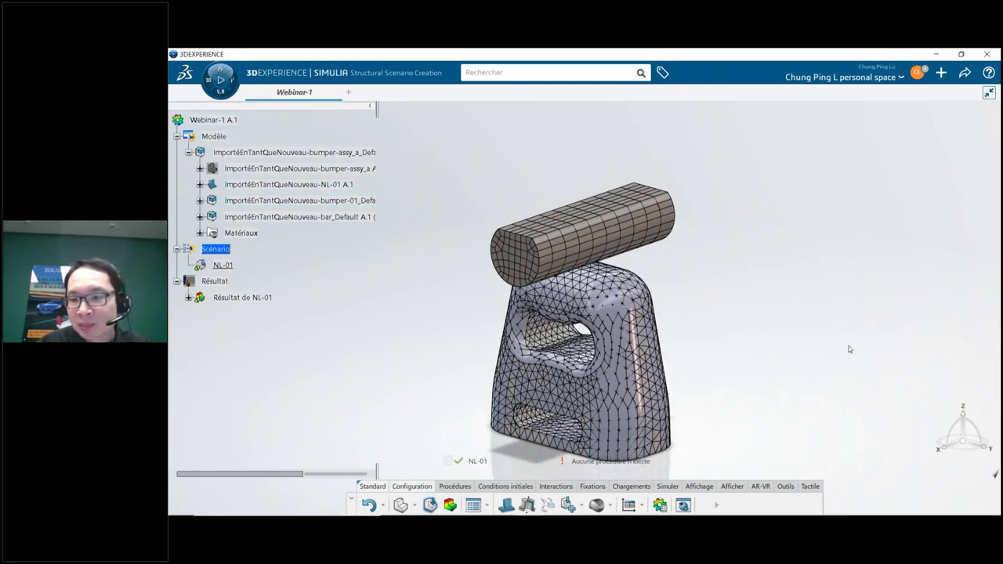
pyautogui.rightClick(855, 308)
pyautogui.click(878, 437)
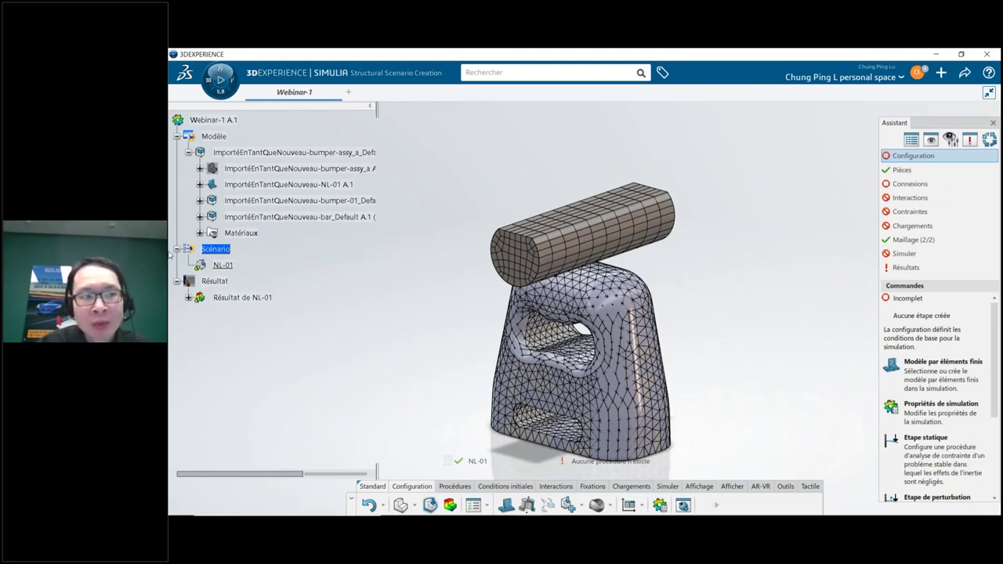
# Step: Expand Matériaux and double-click the nr_65d hyperelastic material to open the bumper assembly for editing
pyautogui.click(200, 234)
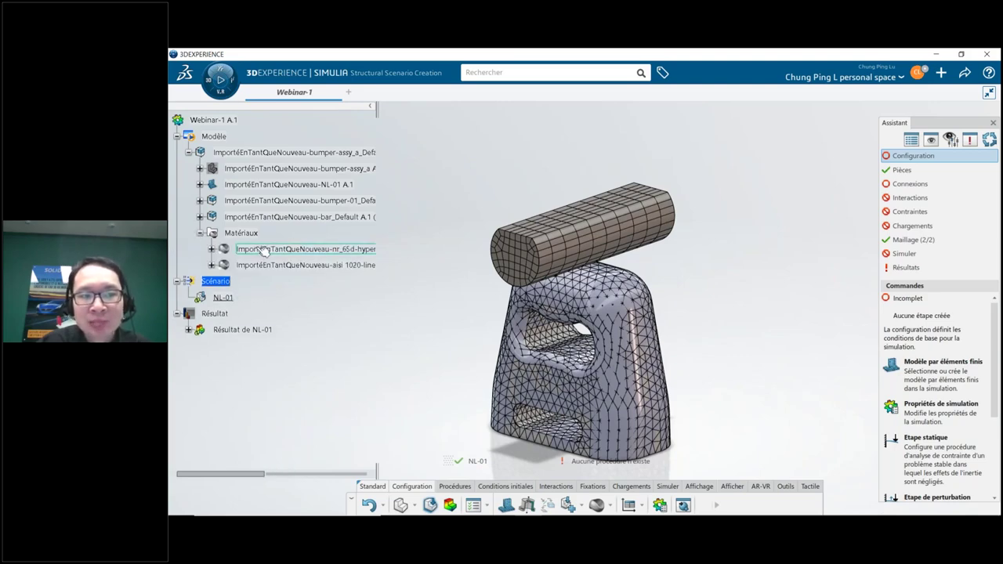
pyautogui.click(264, 249)
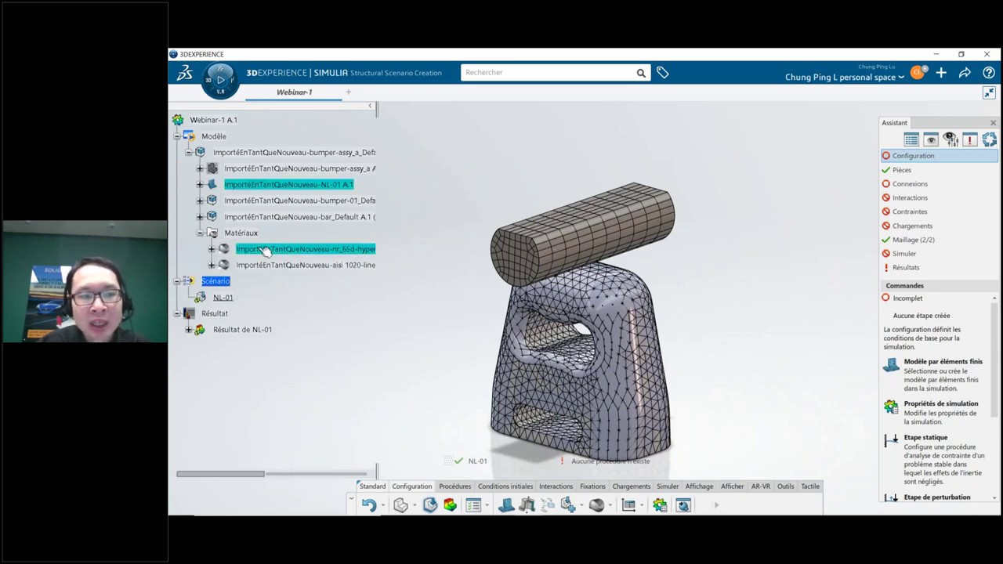
pyautogui.doubleClick(264, 250)
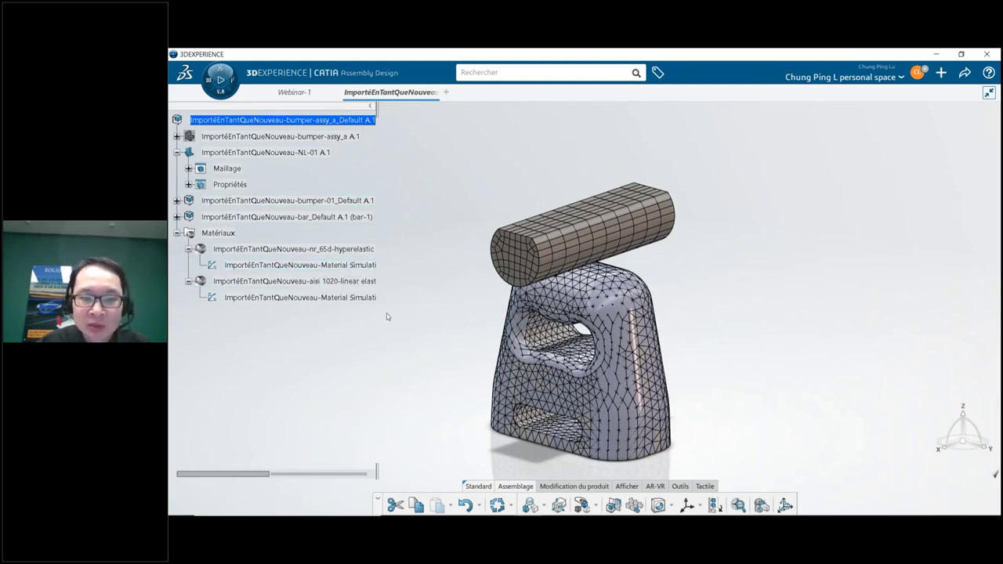
# Step: Inspect the rubber's Hyperélastique C10, C01 and D1 values, cancel unchanged, and close the assembly tab
pyautogui.doubleClick(325, 266)
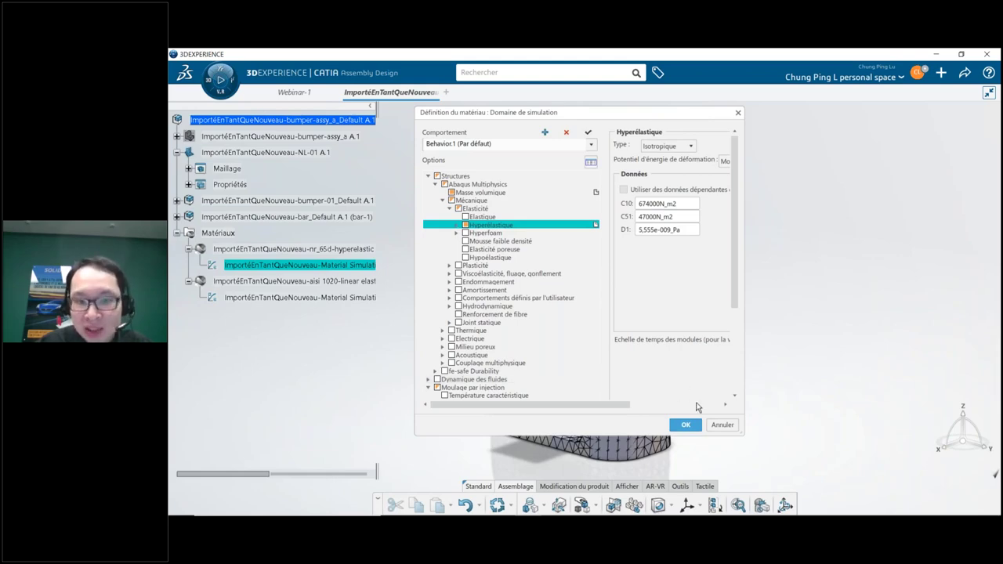
pyautogui.click(723, 425)
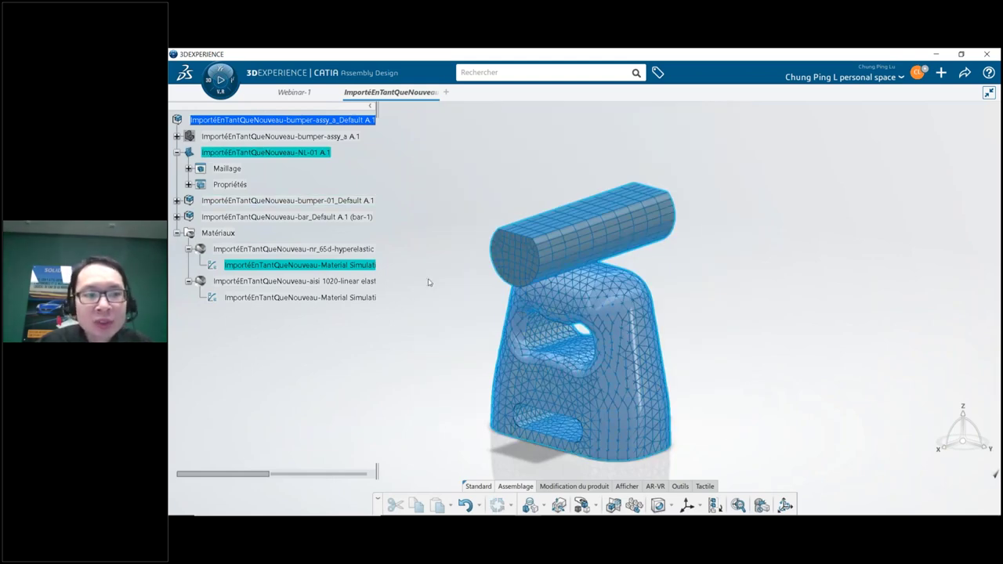
pyautogui.click(434, 92)
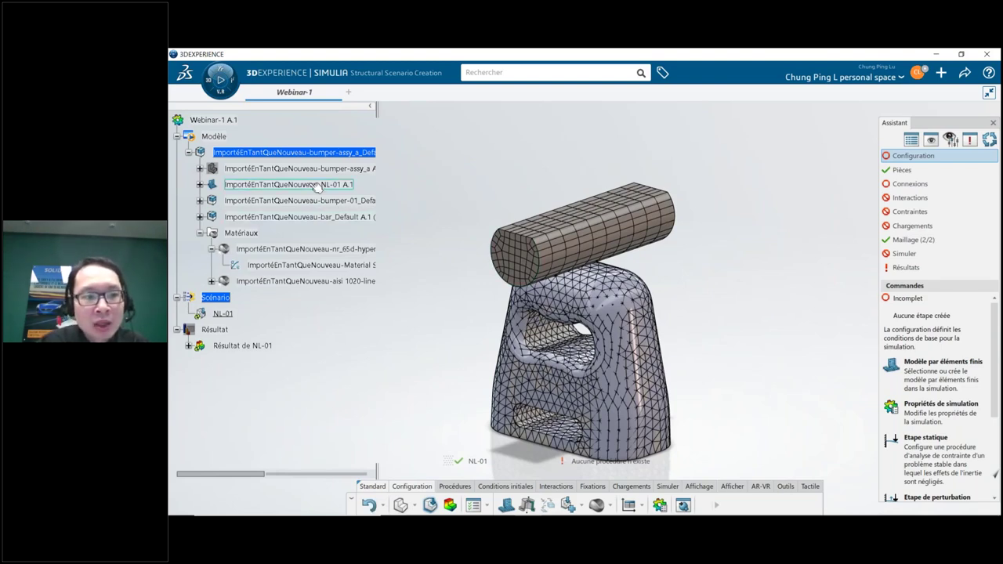
# Step: Expand NL-01 and its Maillage folder, then select the bumper-01-1 mesh
pyautogui.click(200, 185)
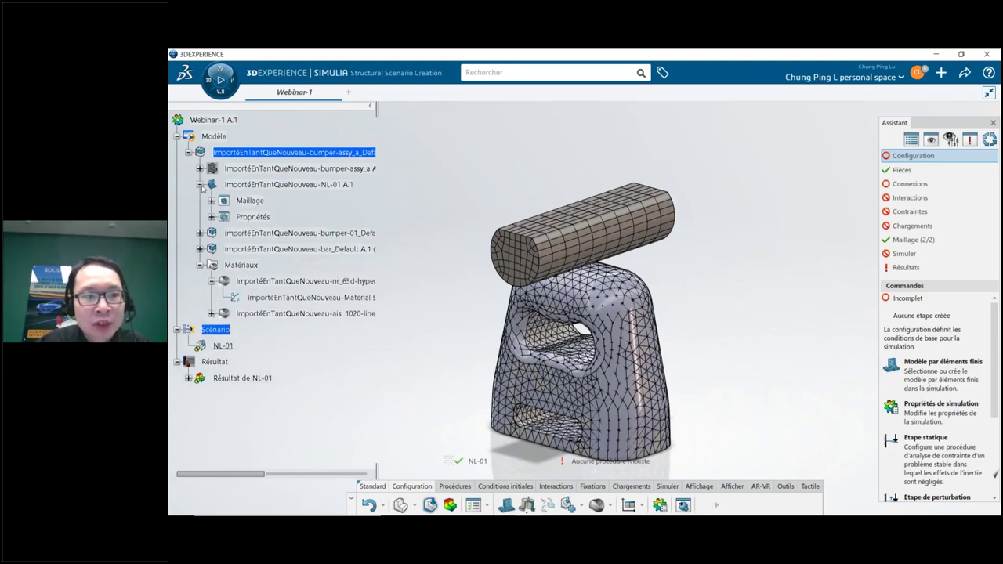
pyautogui.click(211, 200)
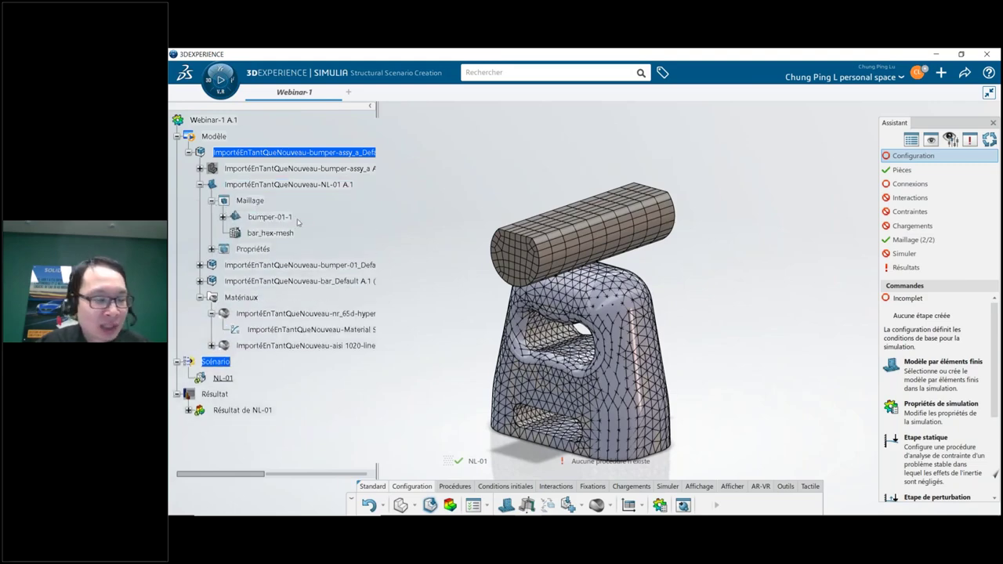
pyautogui.click(287, 218)
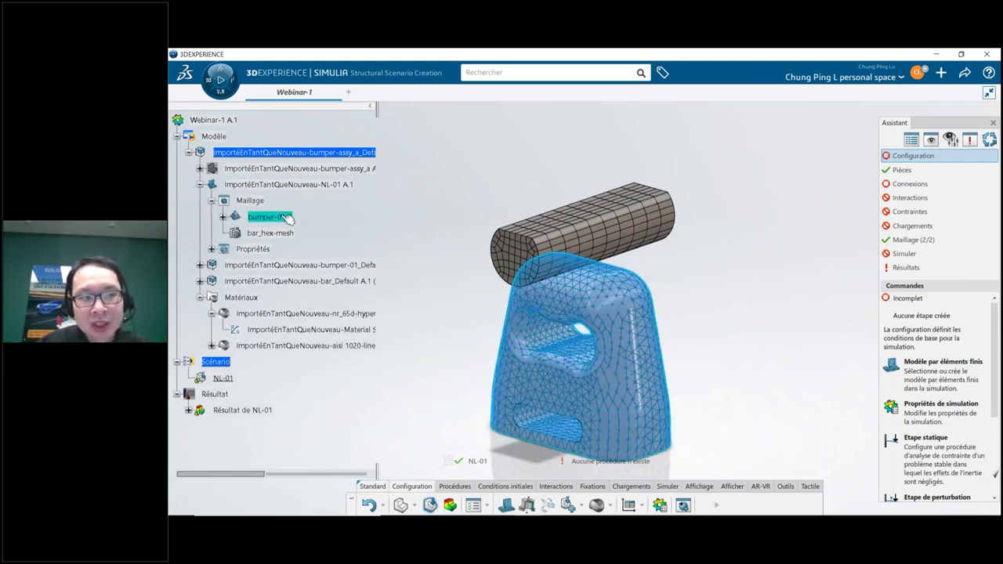
# Step: Review the bumper-01-1 Maillage tétraédrique settings in Mesher and dismiss them unchanged
pyautogui.doubleClick(287, 217)
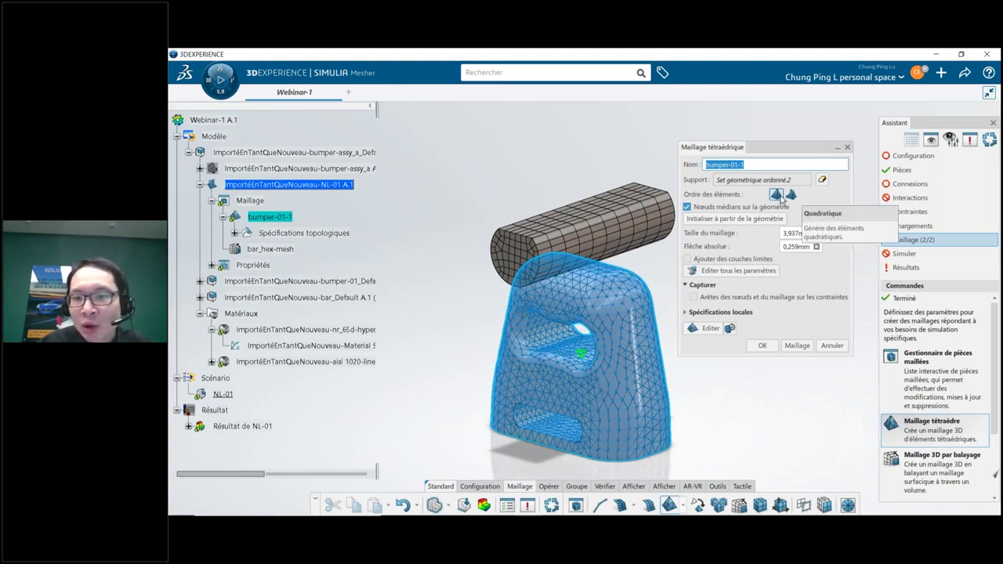
pyautogui.press('Return')
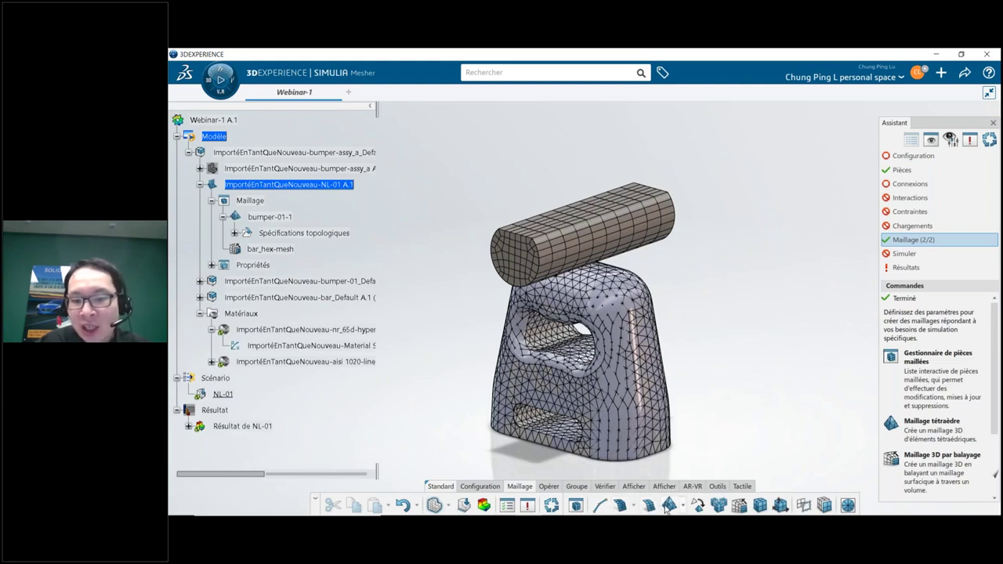
# Step: Preview Maillage hex-dominant, cancel it, and go back to the Assistant's Configuration step
pyautogui.click(760, 506)
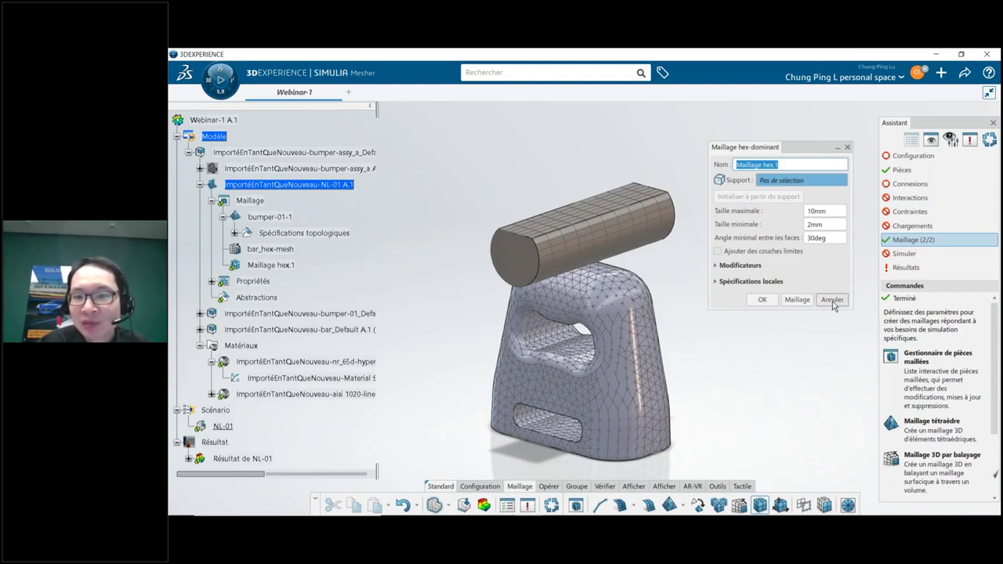
pyautogui.click(833, 303)
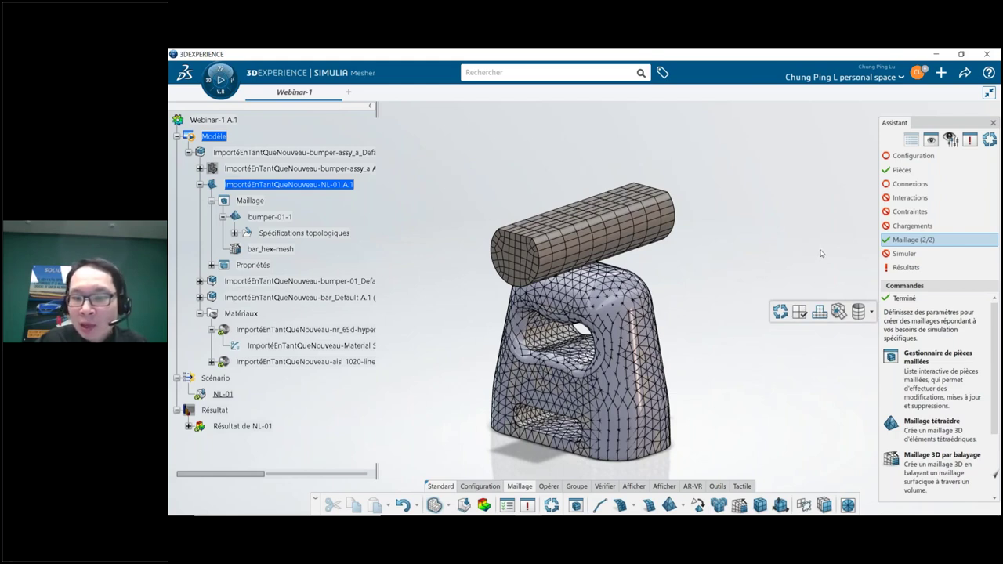
pyautogui.click(923, 158)
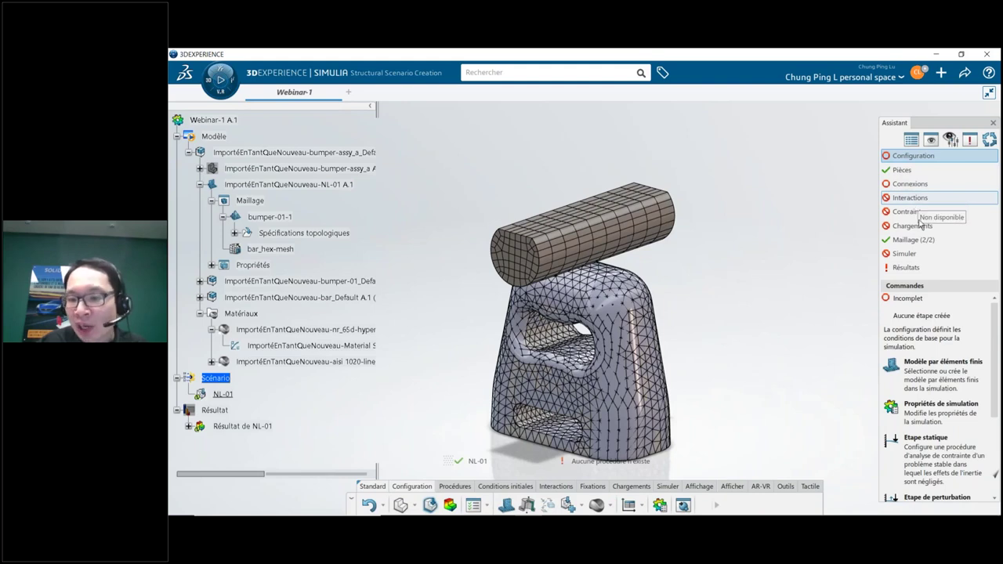
# Step: Add Etape statique.1 with the default 1 s duration
pyautogui.click(963, 441)
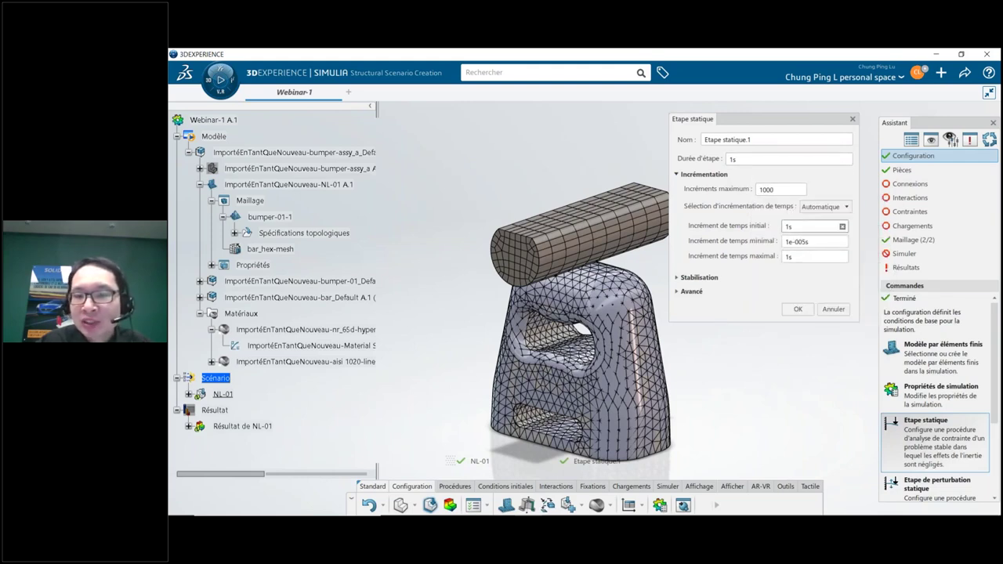
pyautogui.click(810, 312)
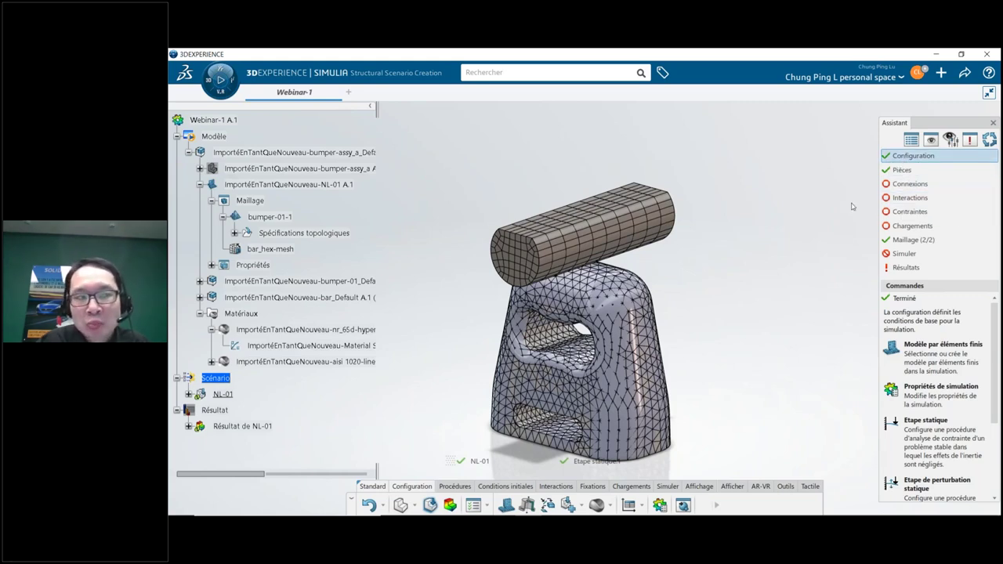
# Step: Create a contact interaction property with Coulomb tangential friction, coefficient 0.1
pyautogui.click(911, 198)
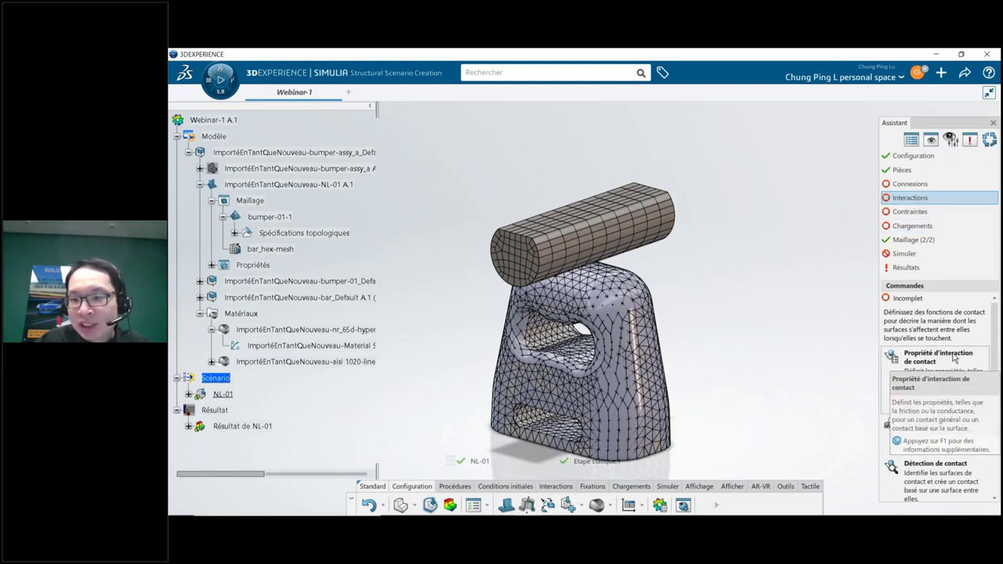
pyautogui.click(955, 358)
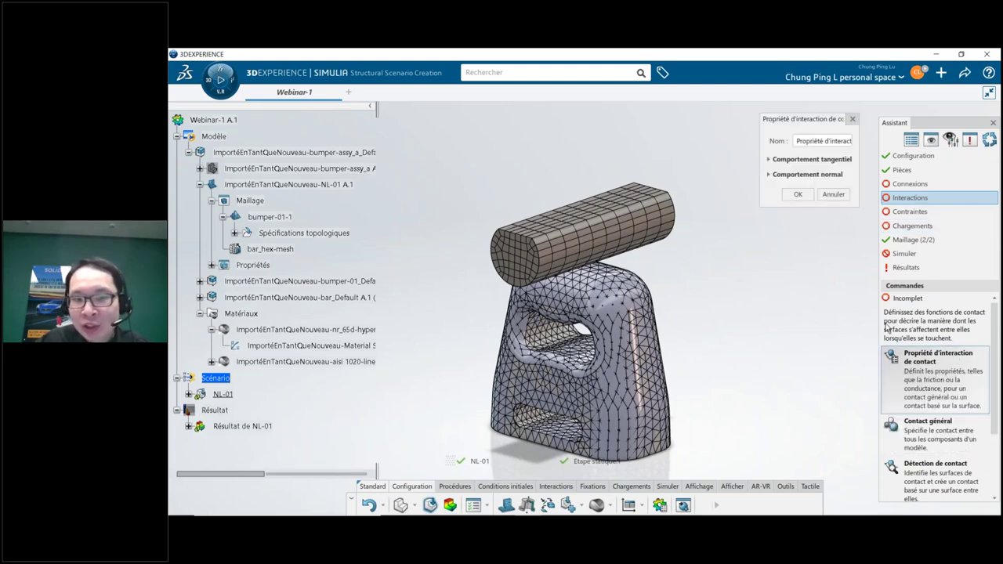
pyautogui.click(771, 161)
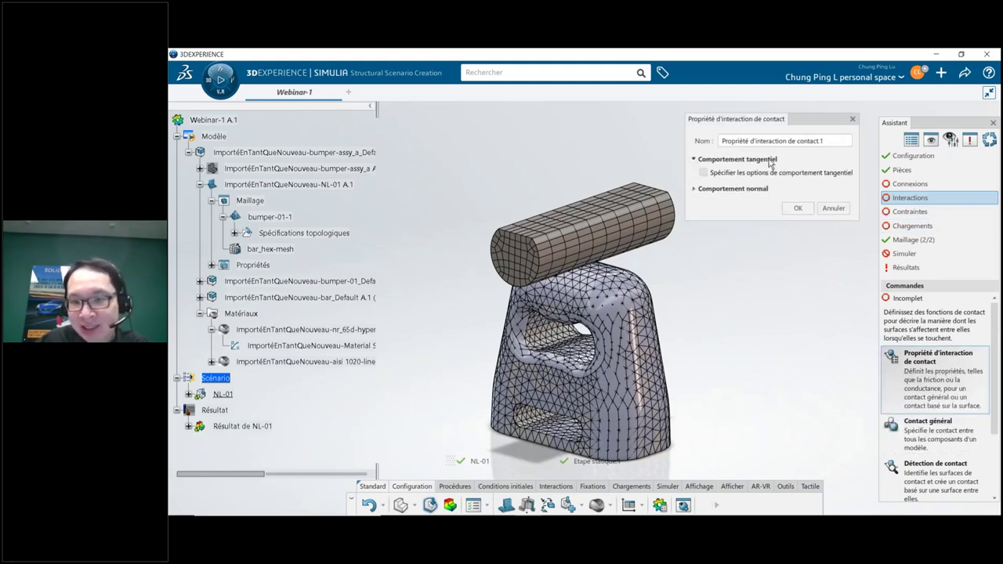
pyautogui.click(703, 173)
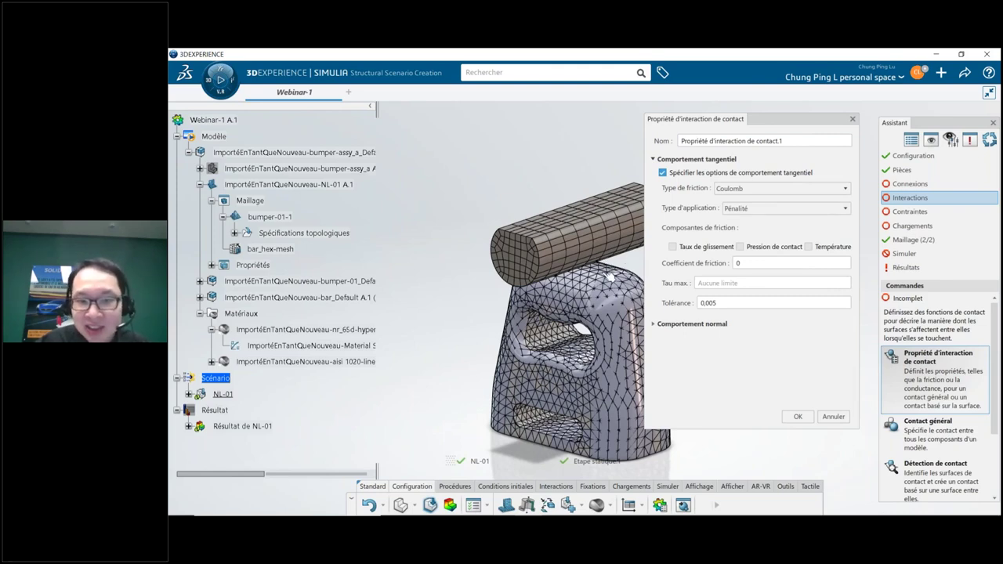
pyautogui.click(747, 264)
pyautogui.write('0.1')
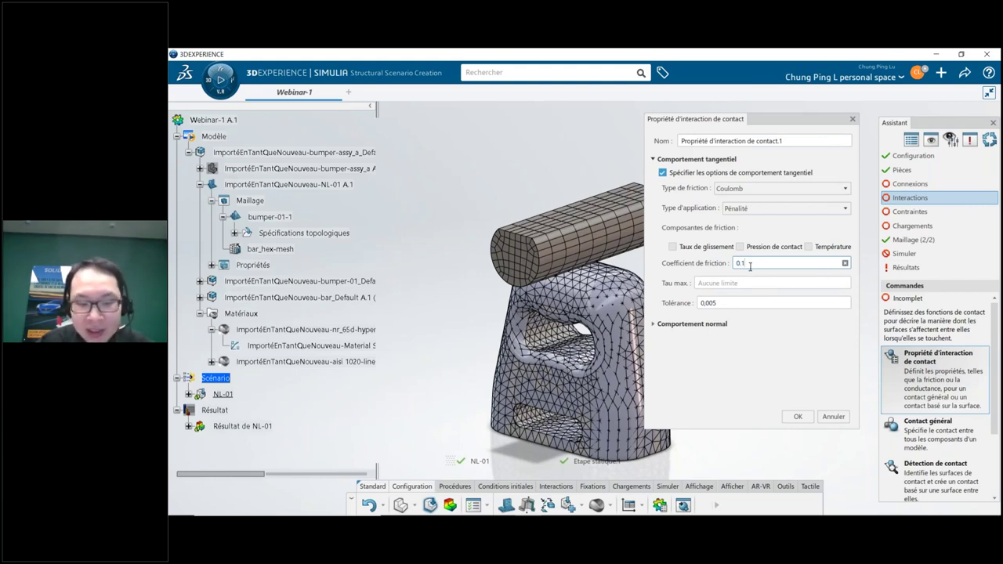
pyautogui.click(798, 416)
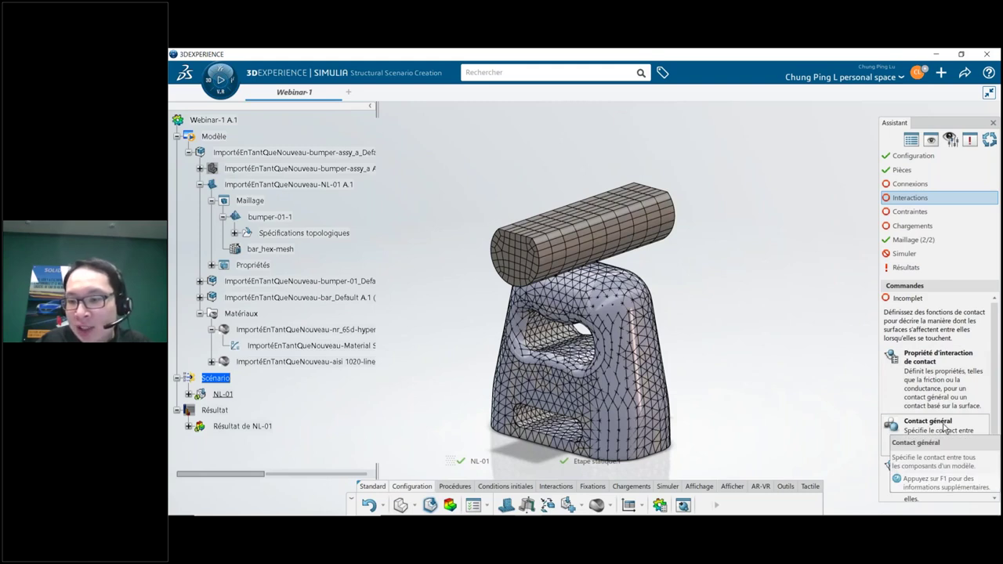
# Step: Add Contact général using Propriété d'interaction de contact.1 as the global contact property
pyautogui.click(944, 427)
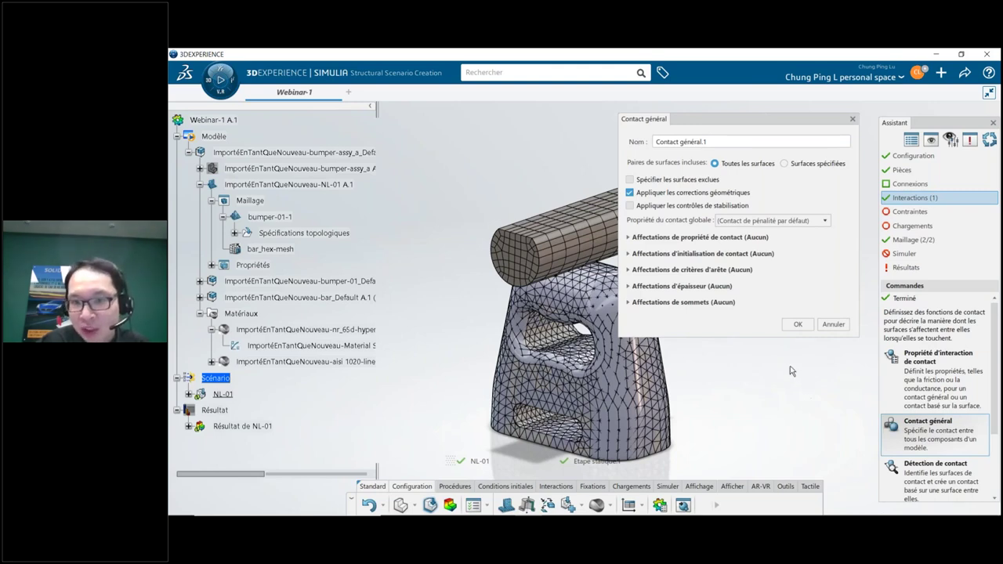
pyautogui.click(819, 224)
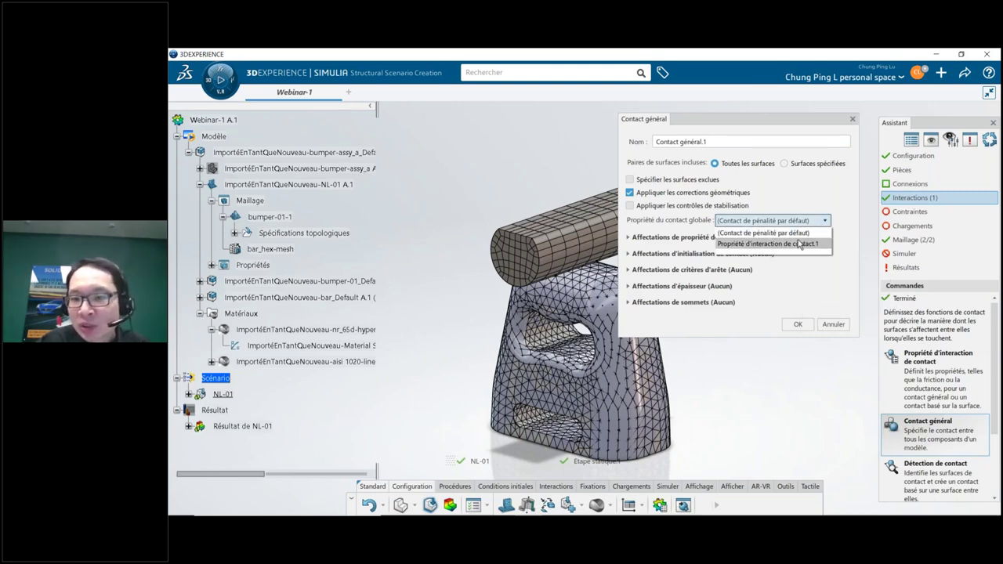
pyautogui.click(801, 244)
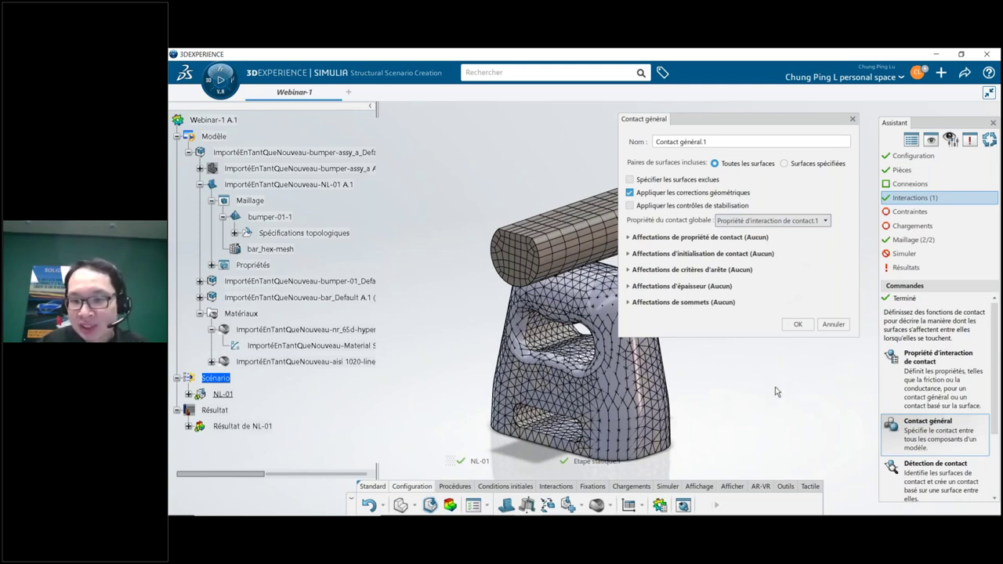
pyautogui.click(796, 325)
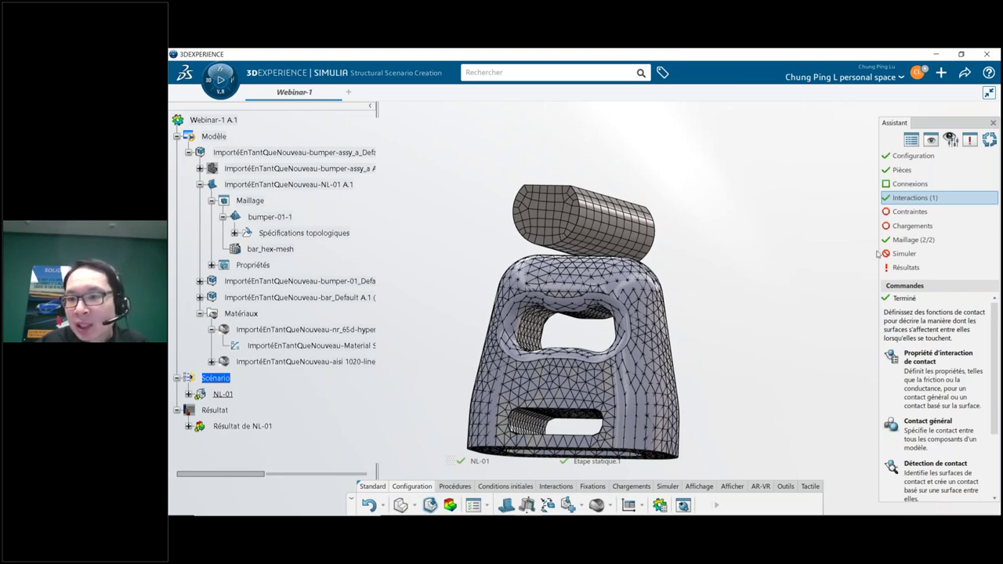
# Step: Hide the mesh and apply Encastrement.1 to the nine faces of the bumper's bottom pocket
pyautogui.click(910, 214)
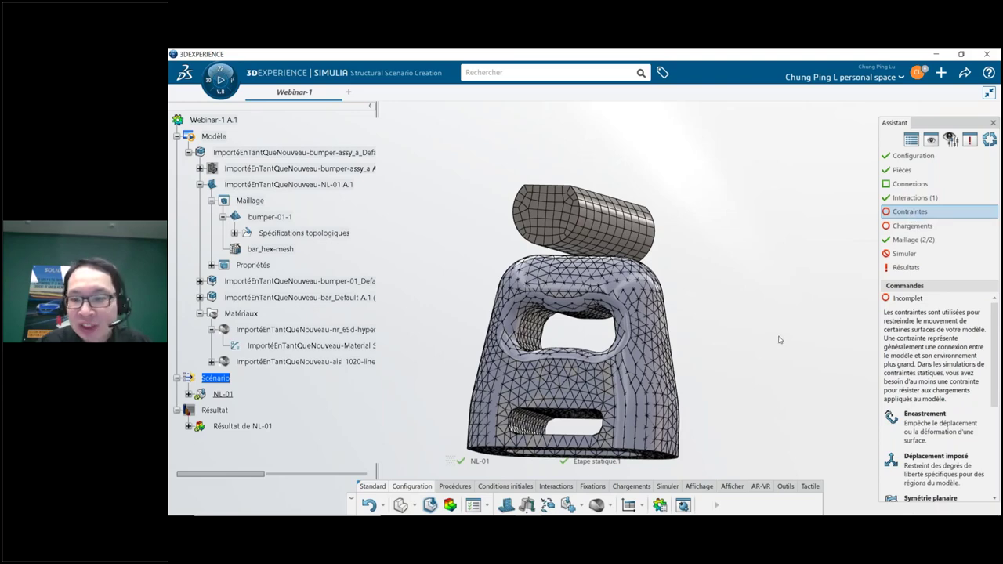
pyautogui.click(925, 416)
pyautogui.moveTo(794, 408); pyautogui.dragTo(694, 339, button='middle')
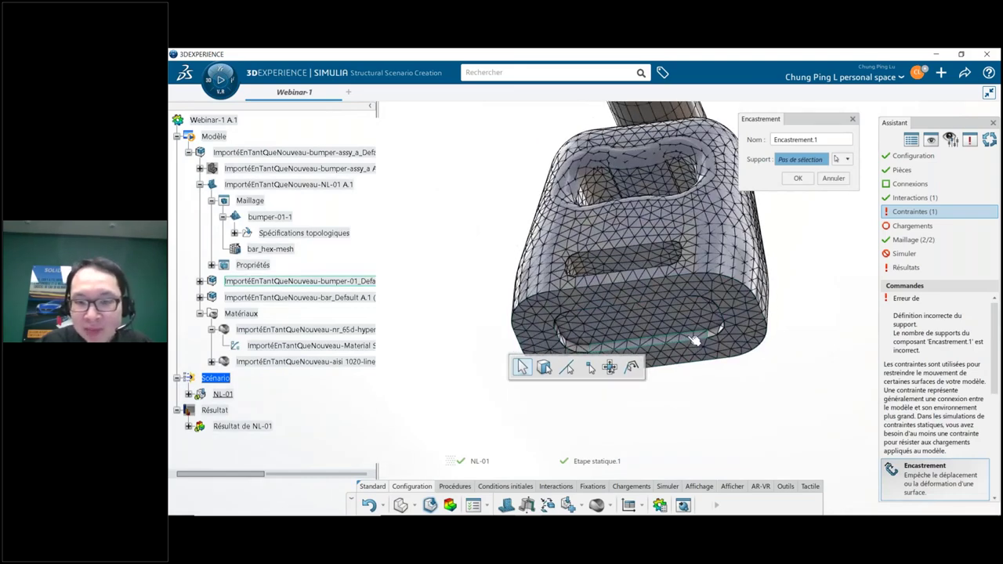
pyautogui.click(610, 366)
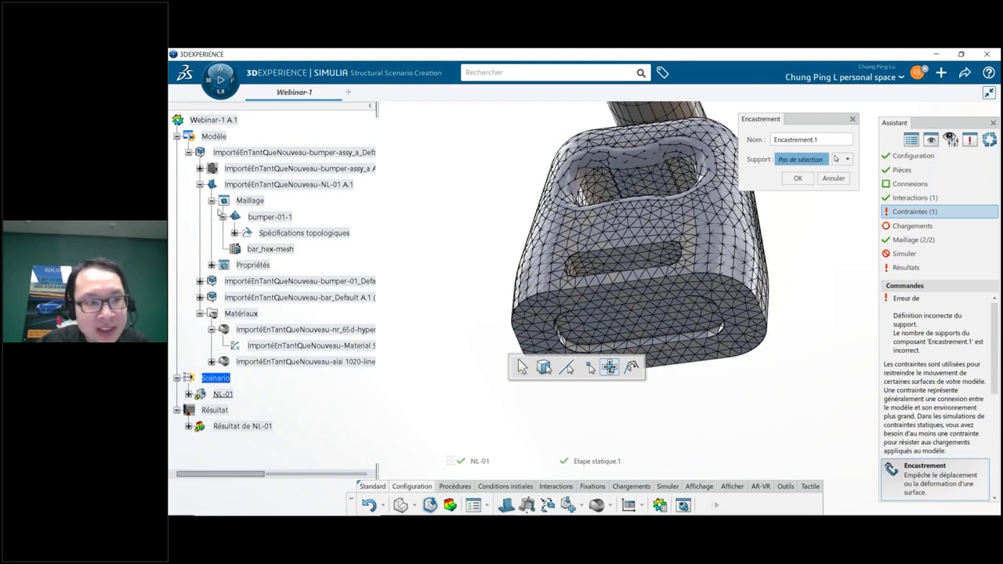
pyautogui.rightClick(240, 199)
pyautogui.click(282, 239)
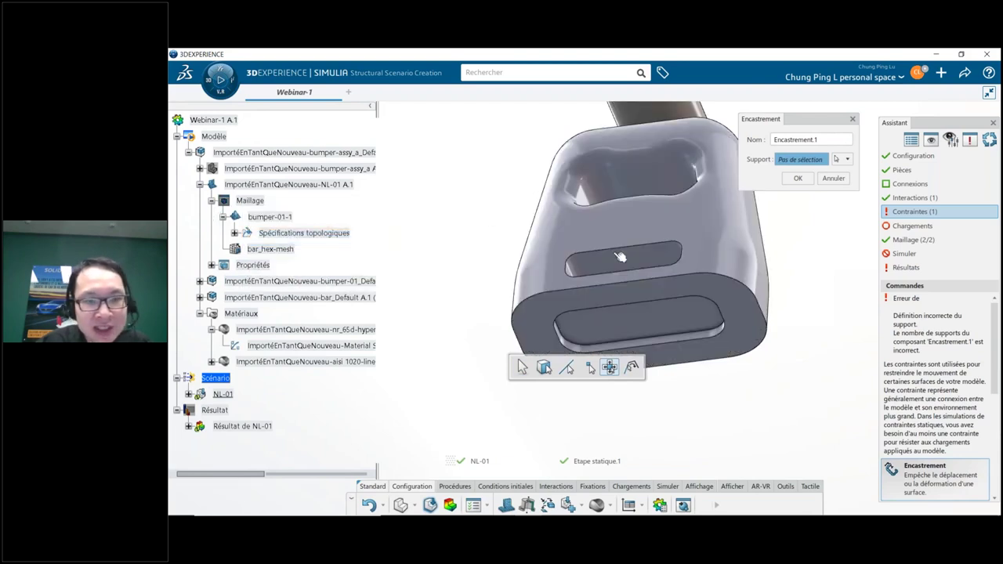
pyautogui.click(679, 345)
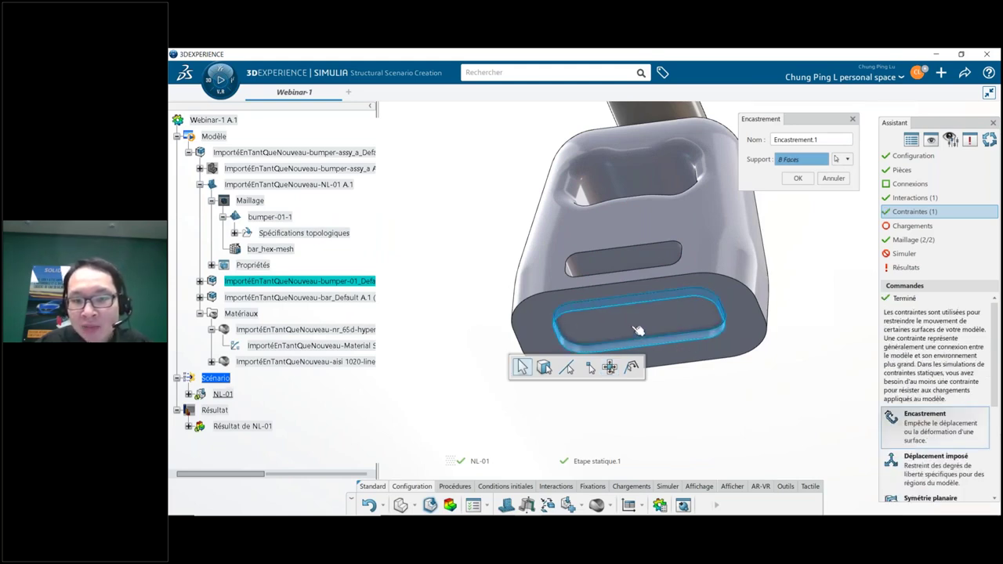
pyautogui.click(638, 330)
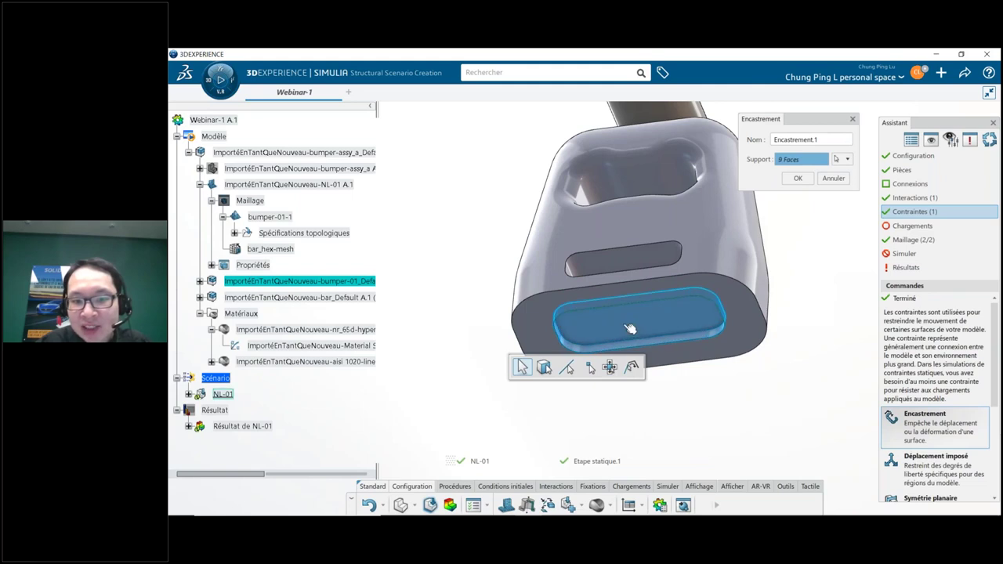
pyautogui.click(798, 178)
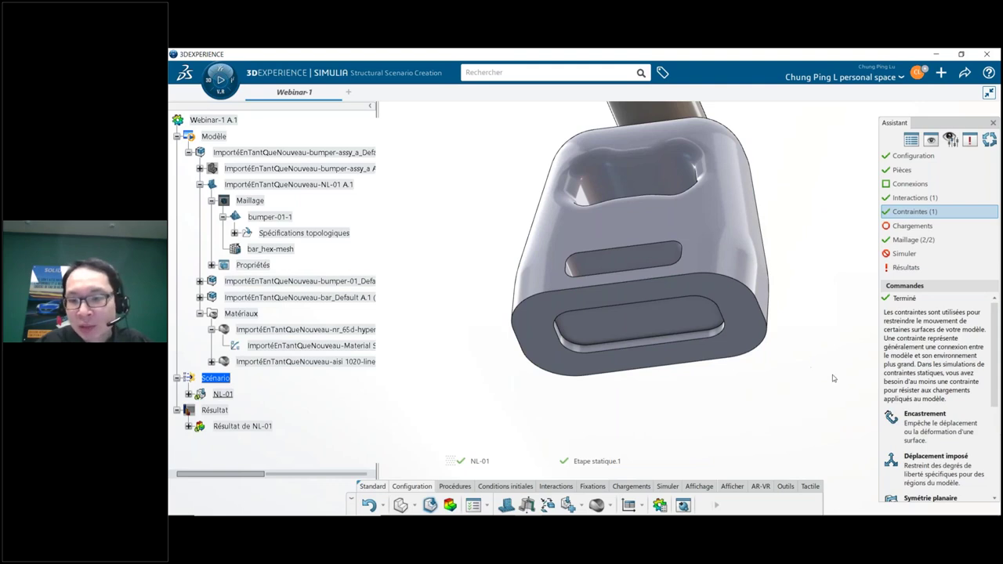
# Step: Add a Glissière.1 constraint on the bumper's bottom face and orbit to verify its symbols
pyautogui.scroll(-5, 992, 456)
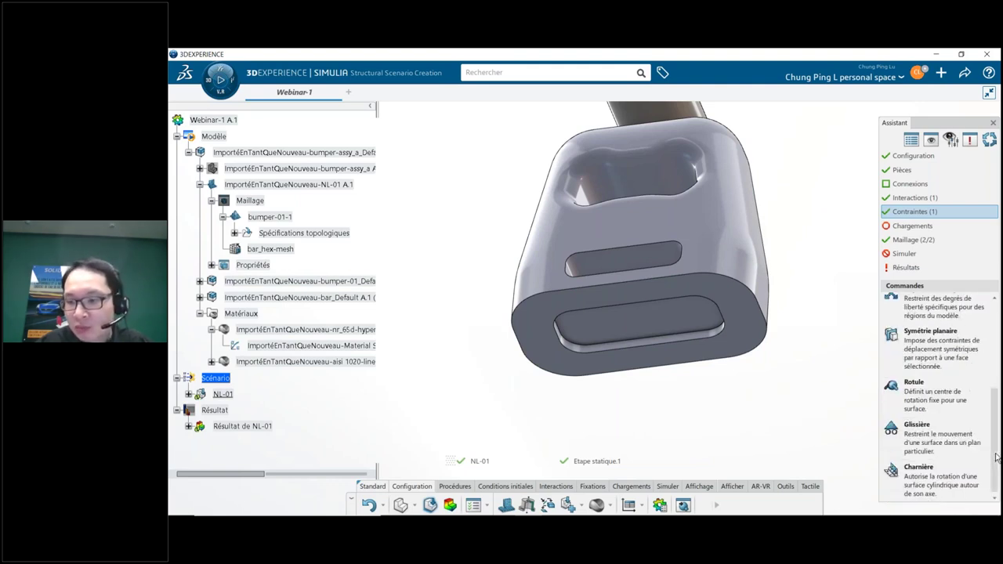
pyautogui.click(969, 446)
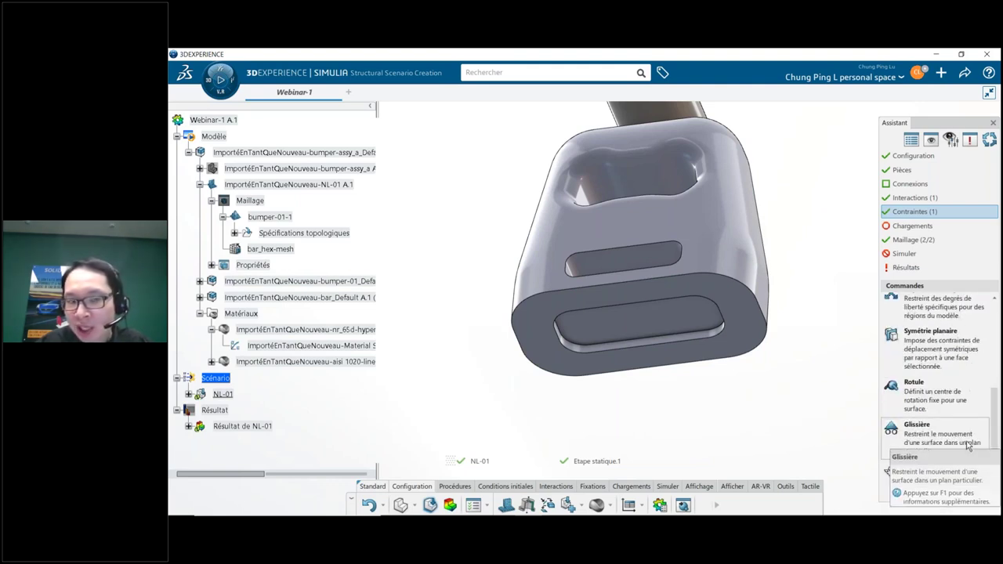
pyautogui.click(619, 368)
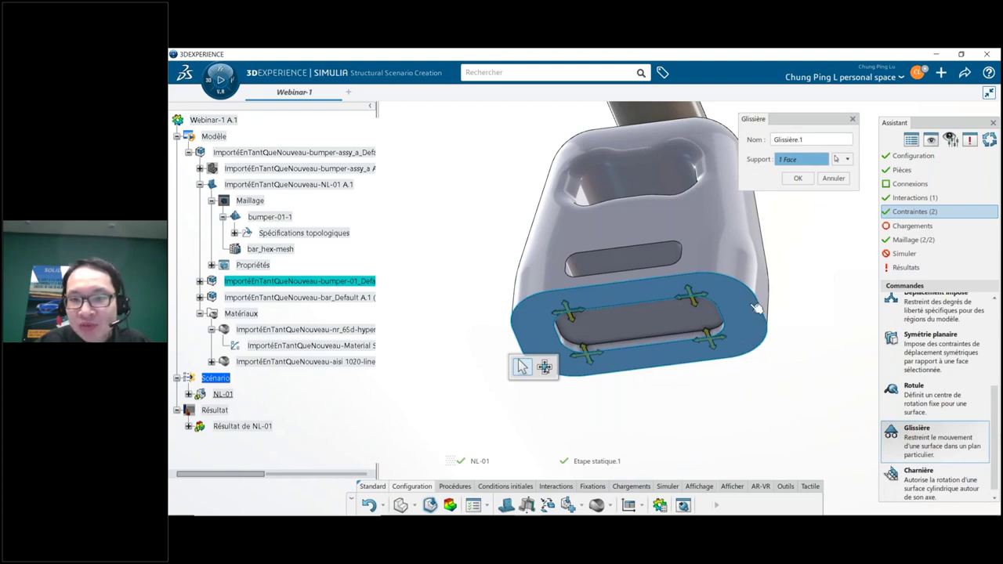
pyautogui.click(799, 178)
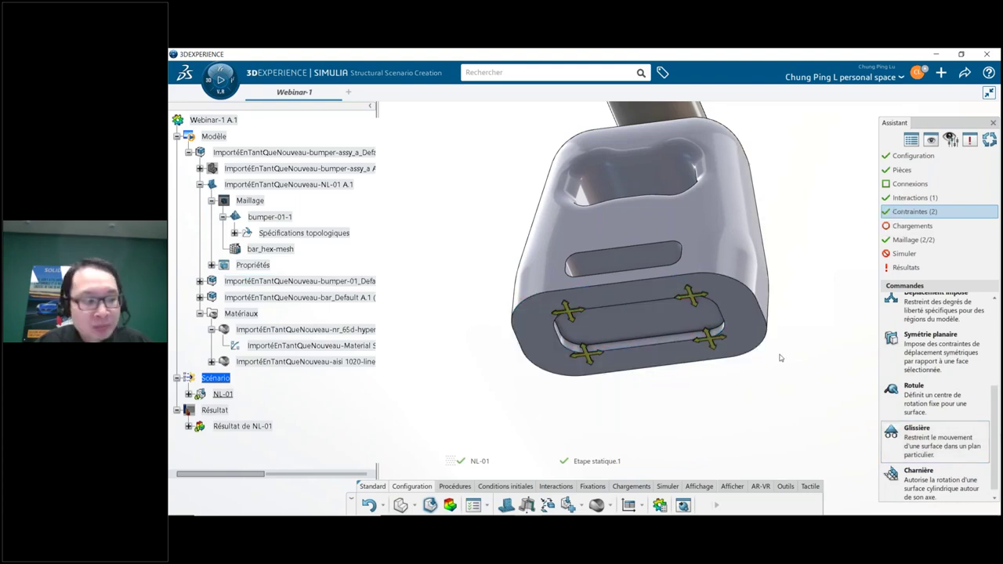
pyautogui.moveTo(780, 358); pyautogui.dragTo(844, 358, button='middle')
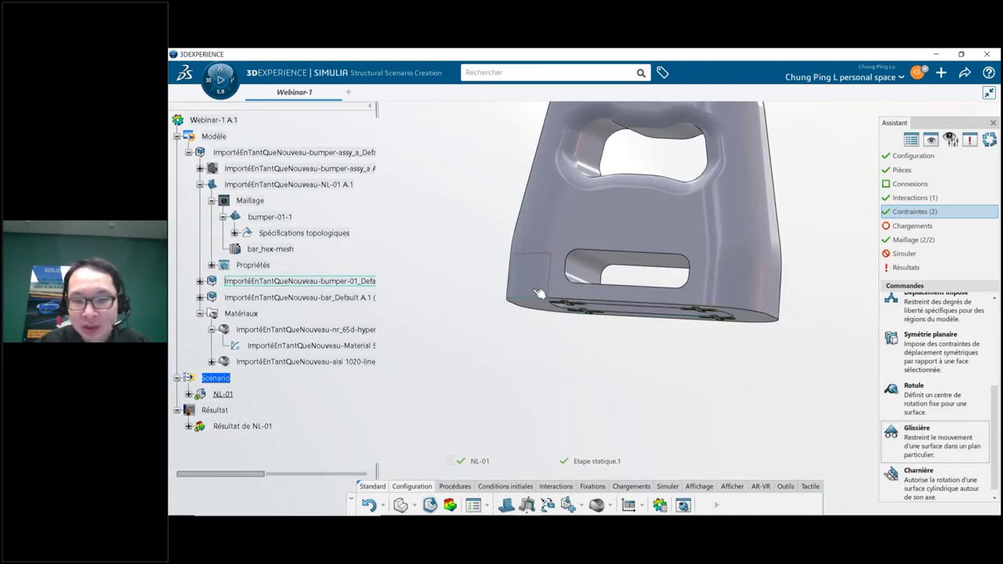
pyautogui.moveTo(564, 302); pyautogui.dragTo(627, 360, button='middle')
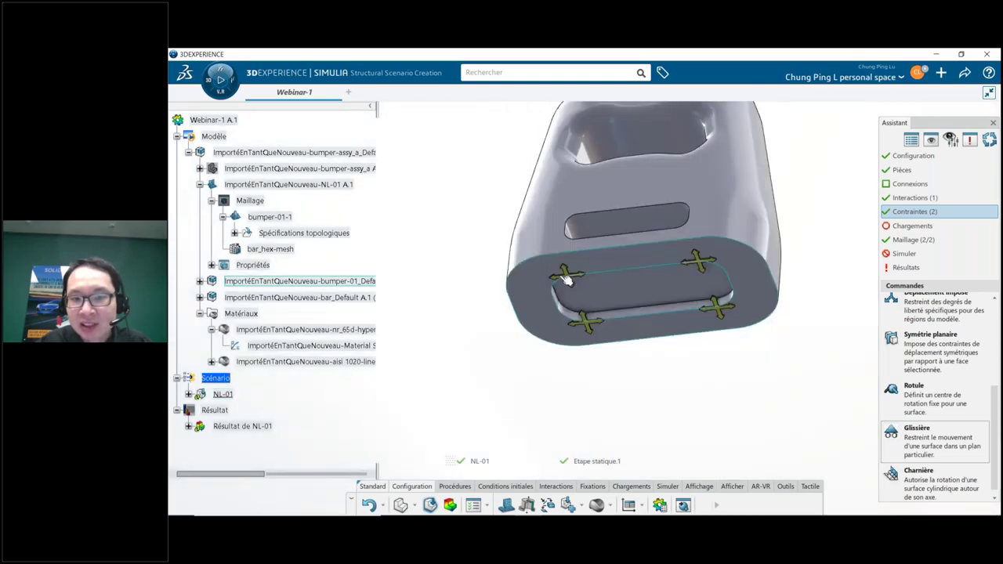
pyautogui.moveTo(678, 403); pyautogui.dragTo(764, 396, button='middle')
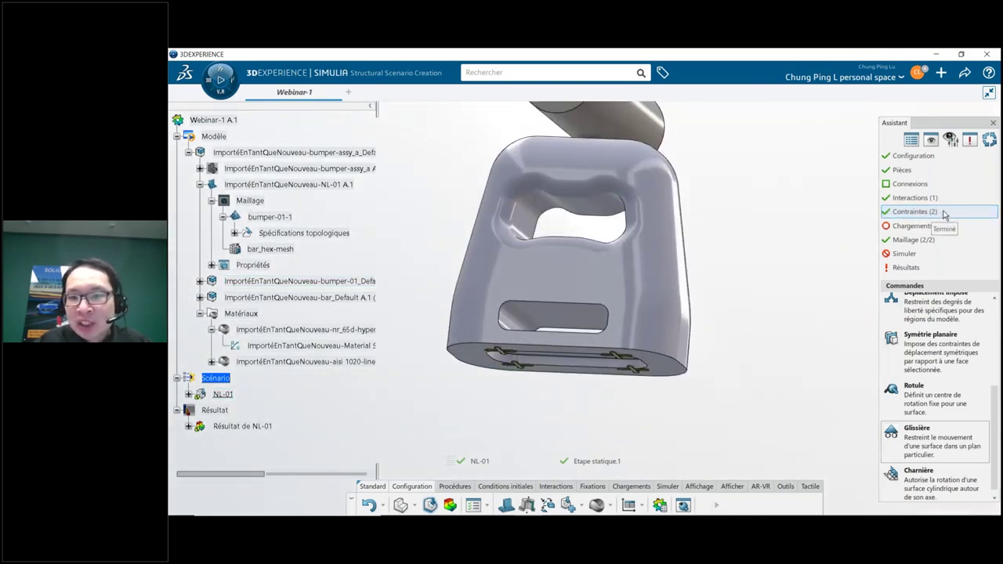
pyautogui.click(941, 215)
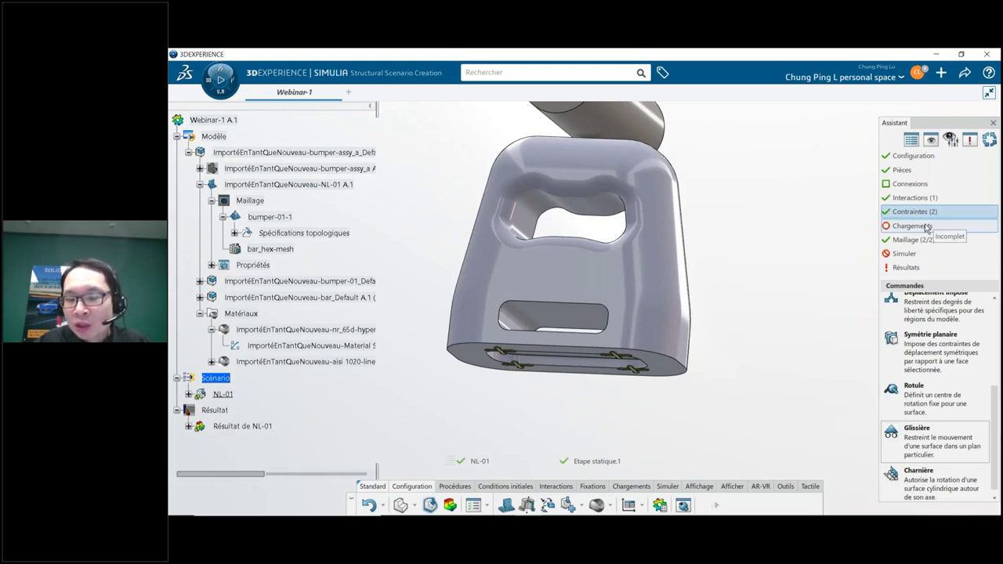
# Step: Start a Translation appliquée load on the bar's top face
pyautogui.click(927, 227)
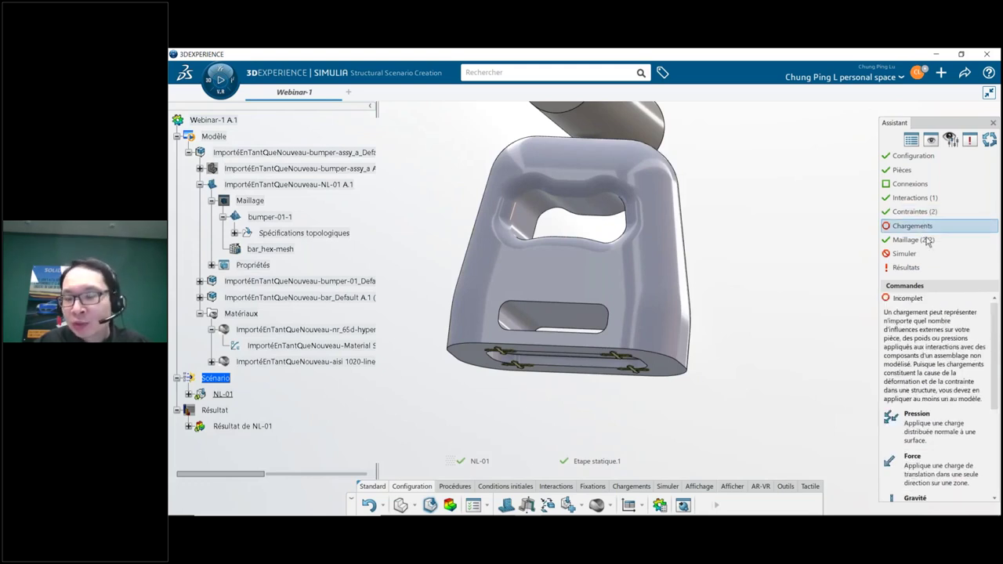
pyautogui.scroll(-3, 994, 445)
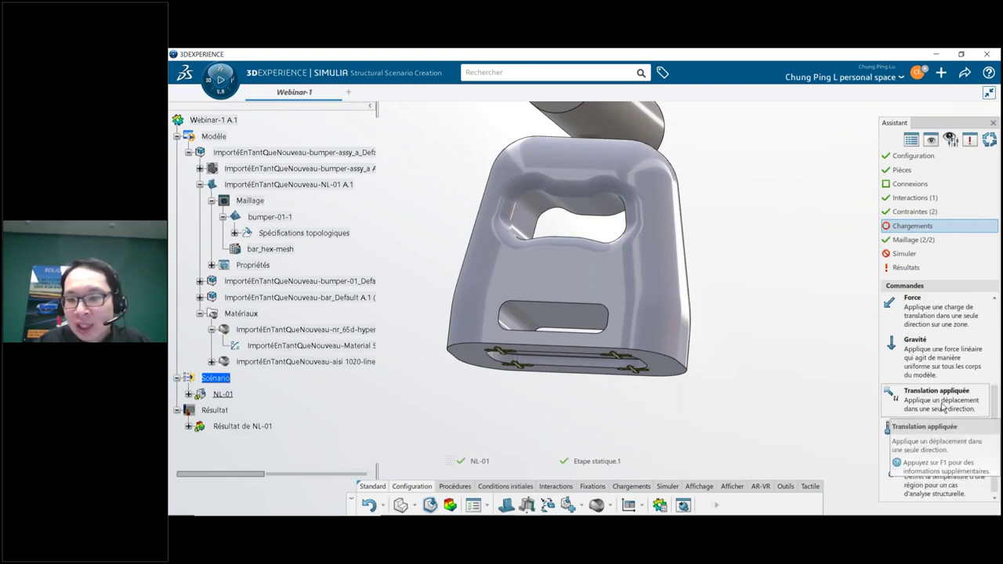
pyautogui.click(938, 396)
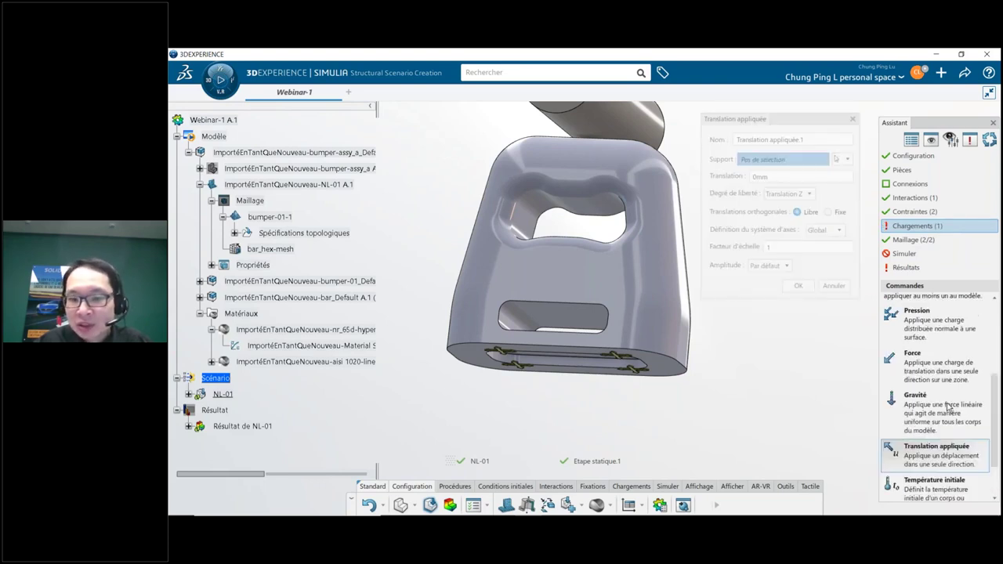
pyautogui.moveTo(744, 344); pyautogui.dragTo(620, 217, button='middle')
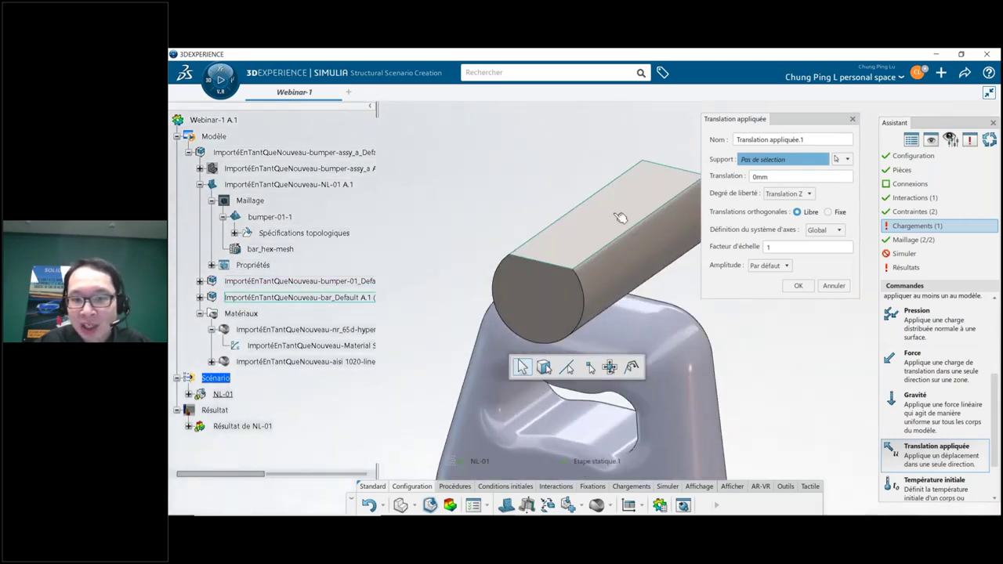
pyautogui.click(620, 217)
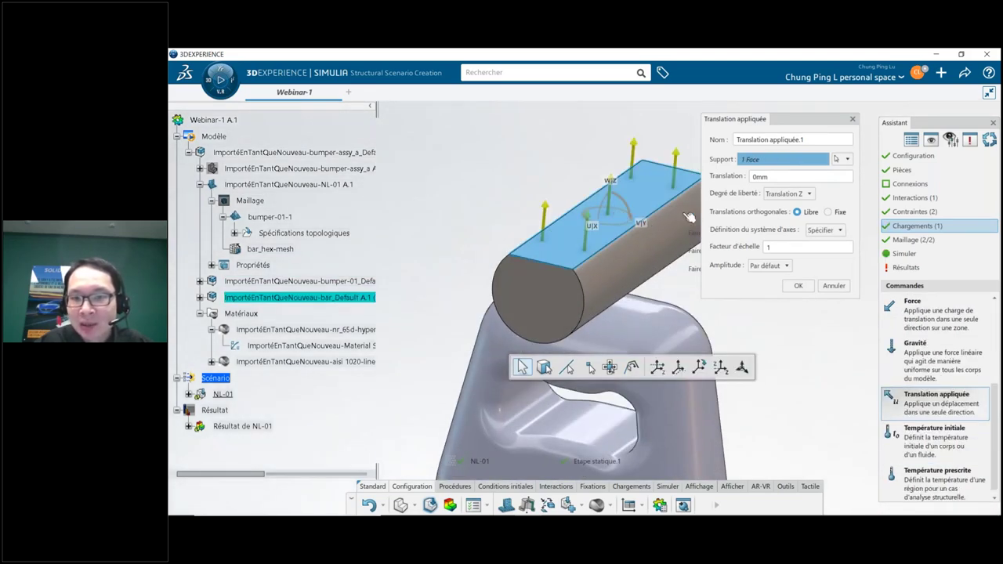
# Step: Set the translation to -25 mm along Z and confirm the load
pyautogui.doubleClick(772, 177)
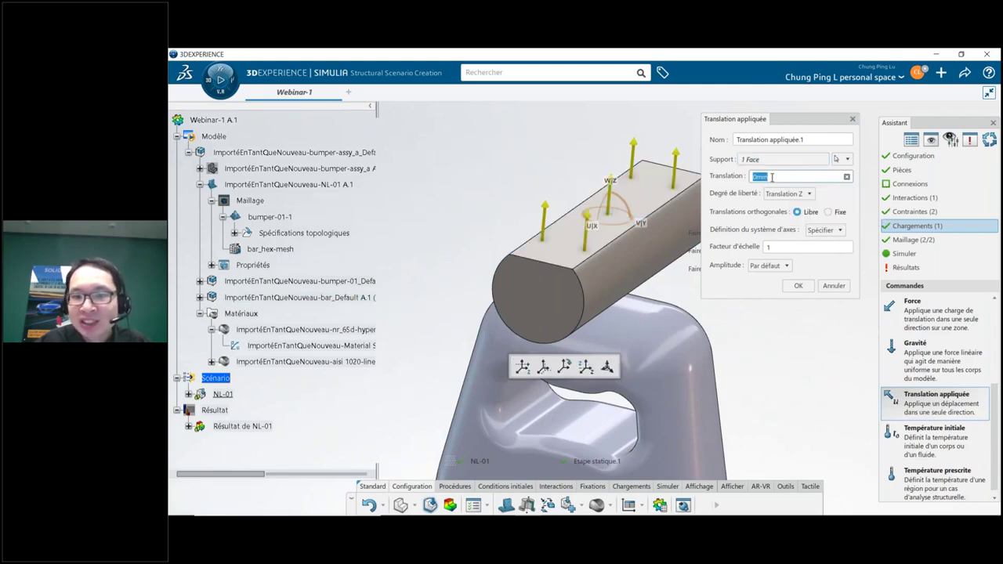
pyautogui.write('25')
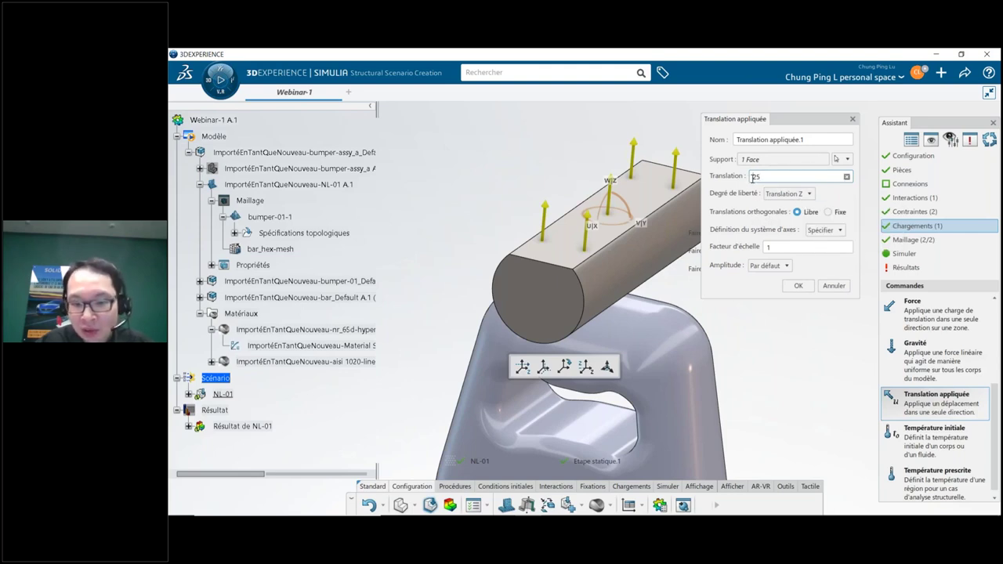
pyautogui.click(753, 177)
pyautogui.write('-')
pyautogui.click(786, 247)
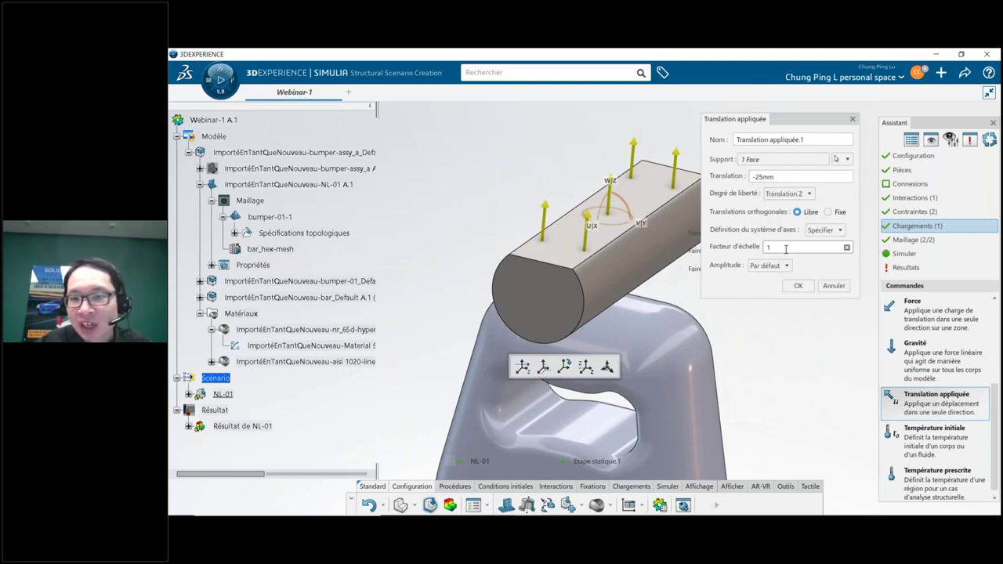
pyautogui.click(798, 286)
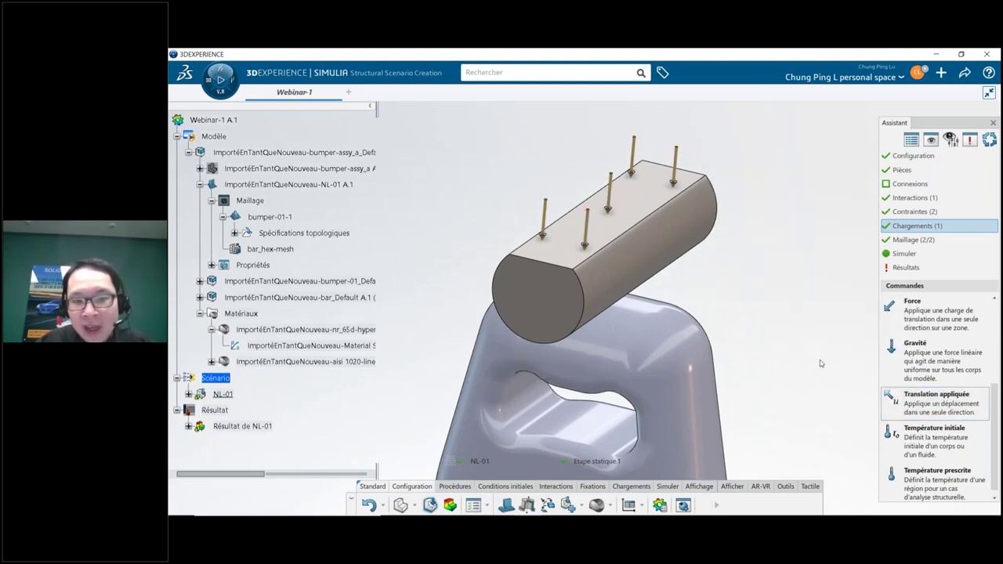
pyautogui.moveTo(820, 363); pyautogui.dragTo(757, 304, button='middle')
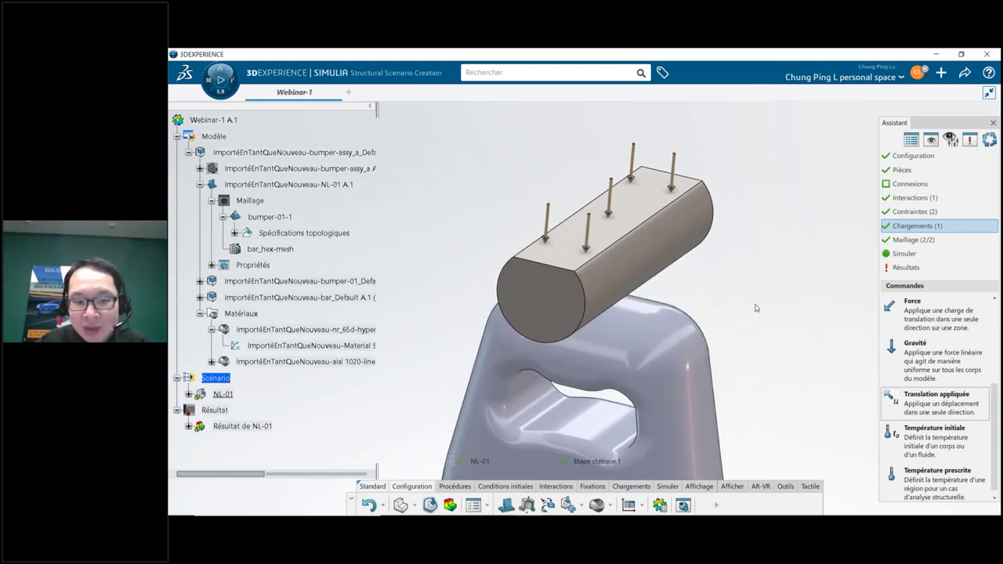
pyautogui.moveTo(756, 309); pyautogui.dragTo(730, 272, button='middle')
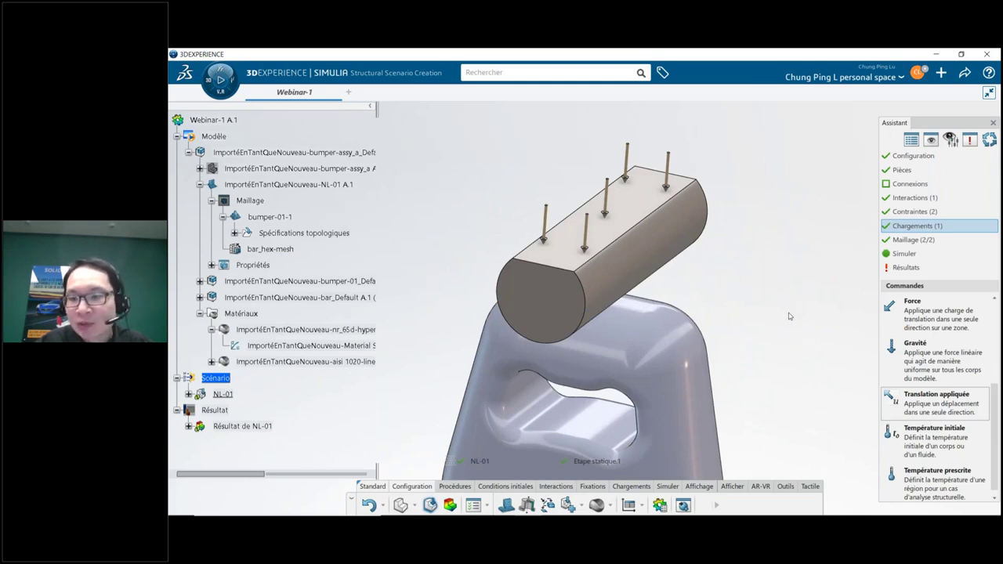
# Step: Add a 0 mm Translation X applied translation on the bar's top face
pyautogui.click(932, 414)
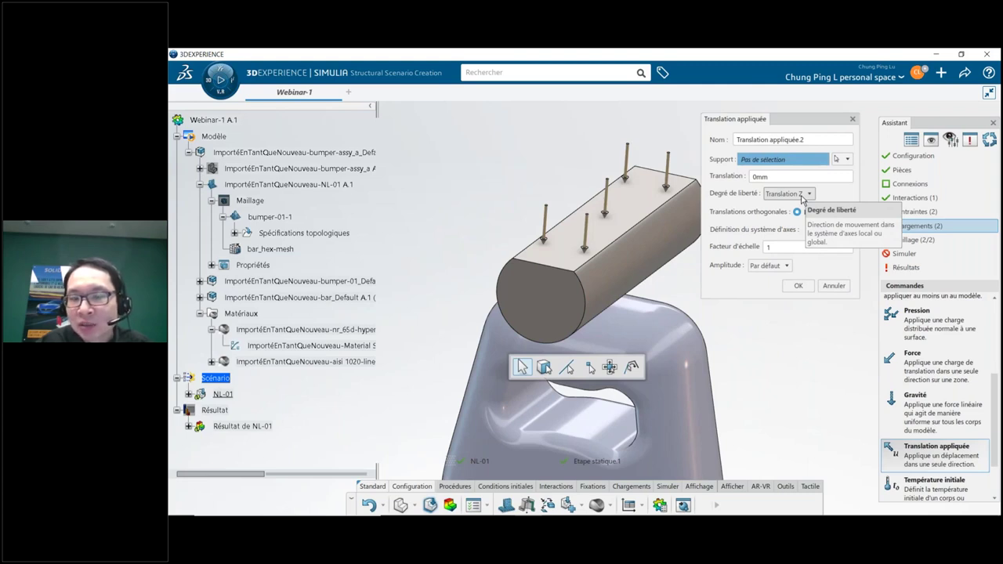
pyautogui.click(802, 196)
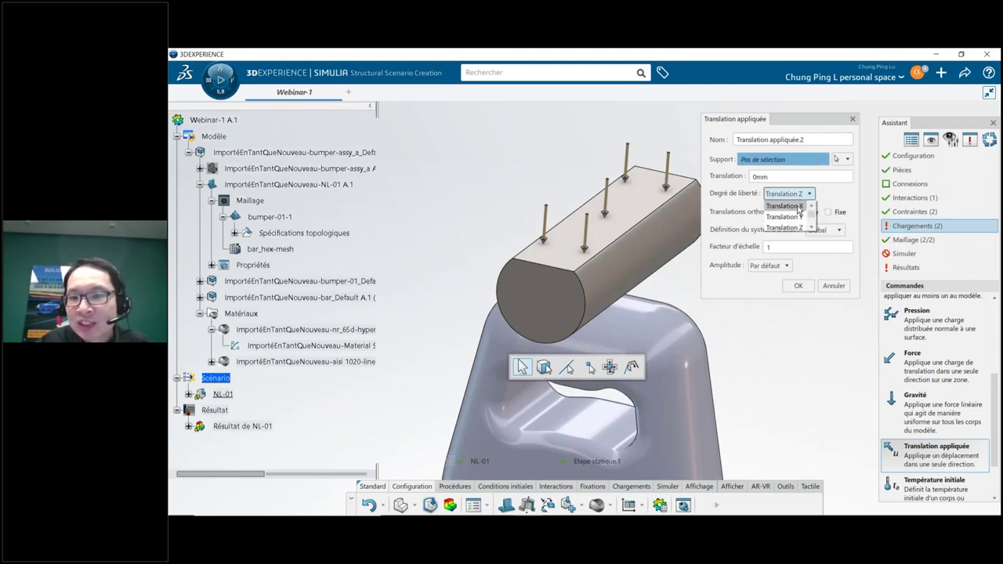
pyautogui.click(797, 209)
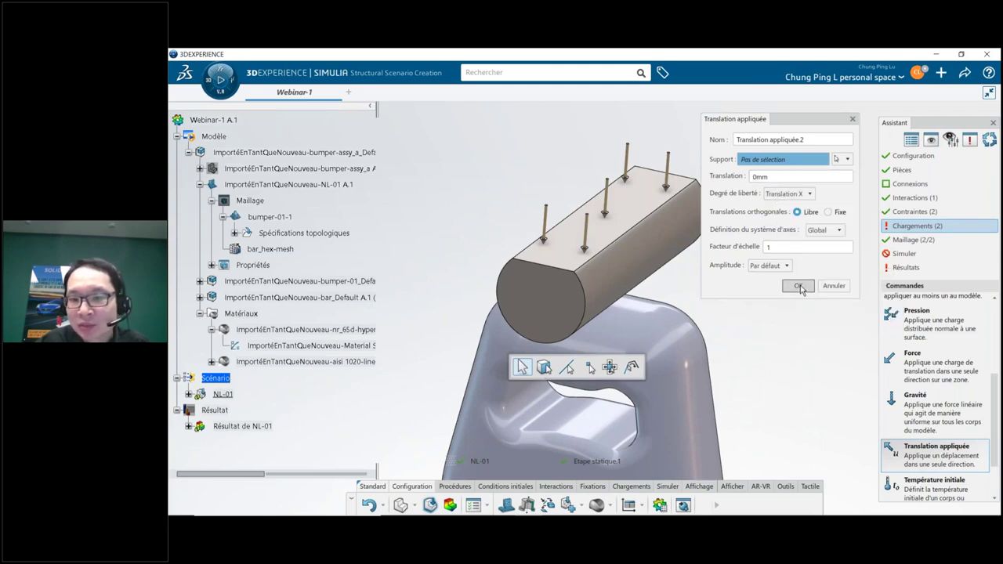
pyautogui.click(627, 225)
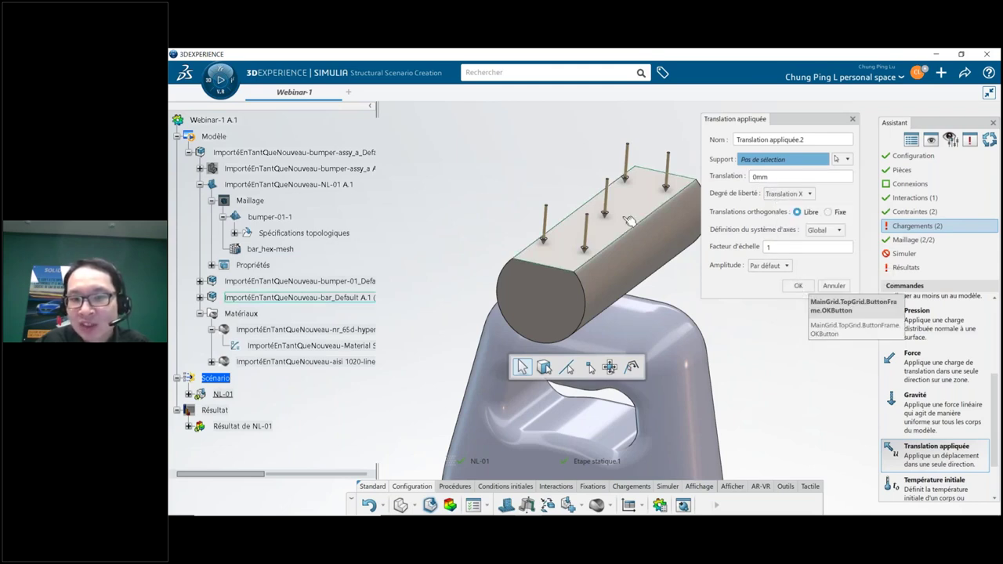
pyautogui.click(798, 285)
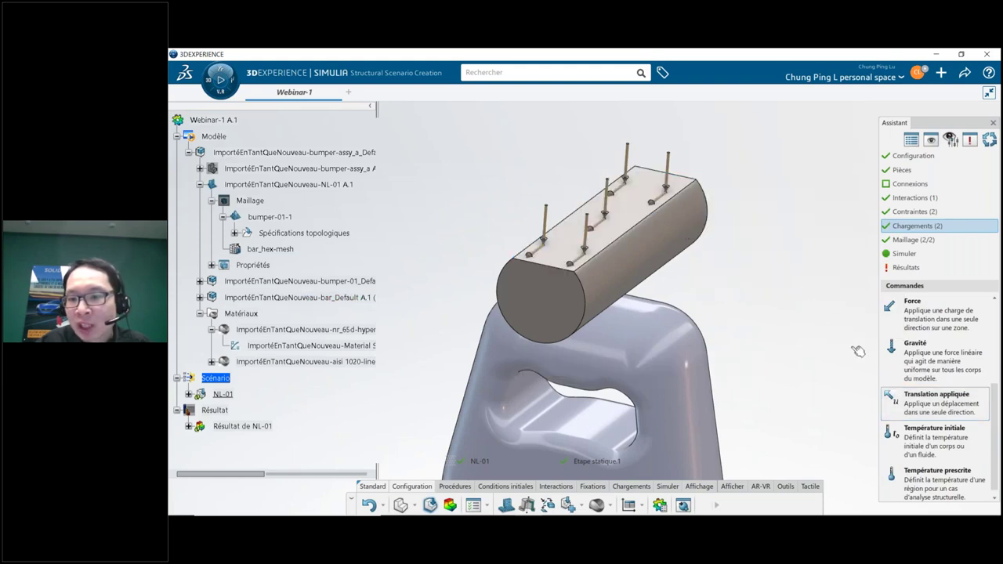
# Step: Add a 0 mm Translation Y applied translation on the bar's top face
pyautogui.click(909, 406)
pyautogui.click(789, 194)
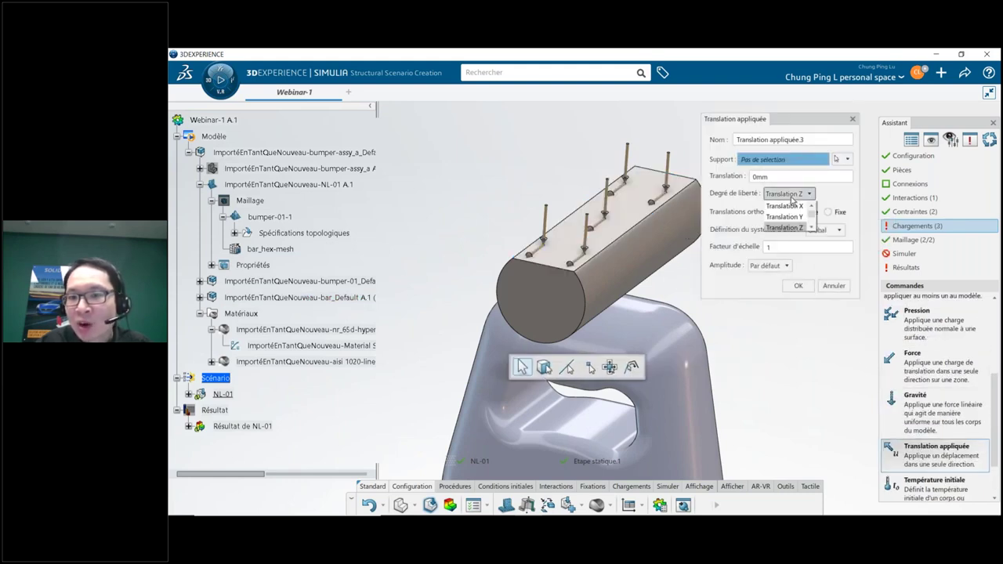
pyautogui.click(786, 217)
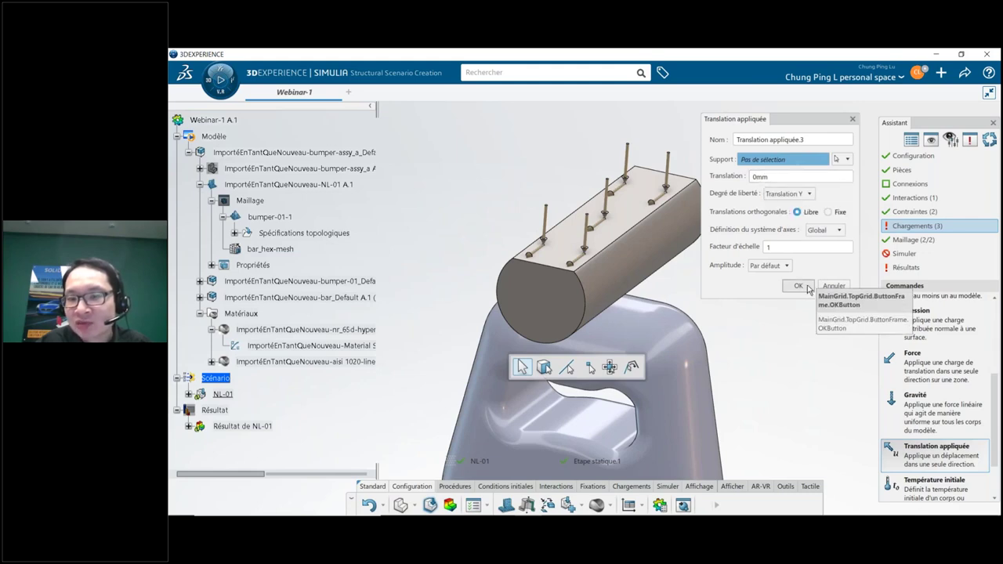
pyautogui.click(644, 214)
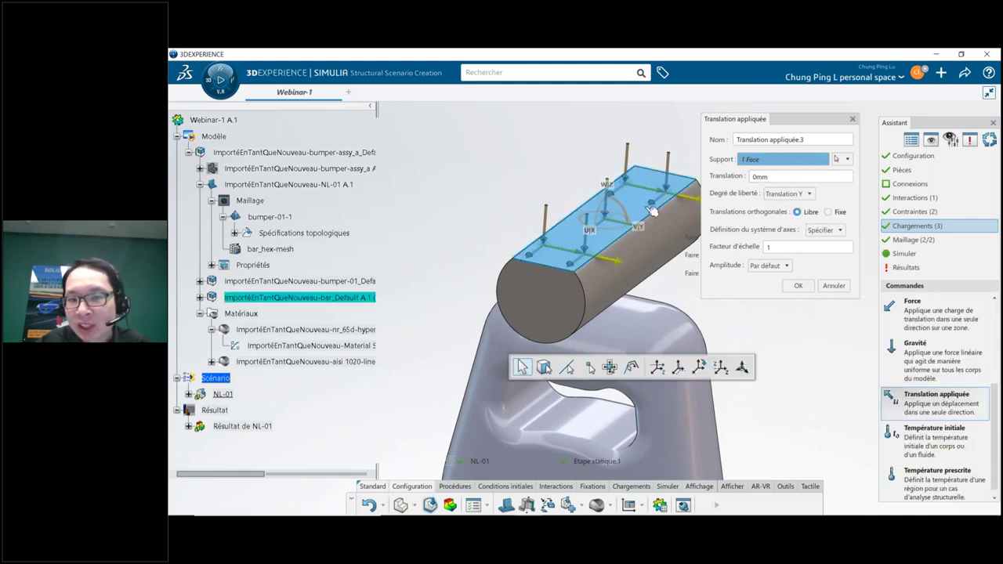
pyautogui.click(800, 287)
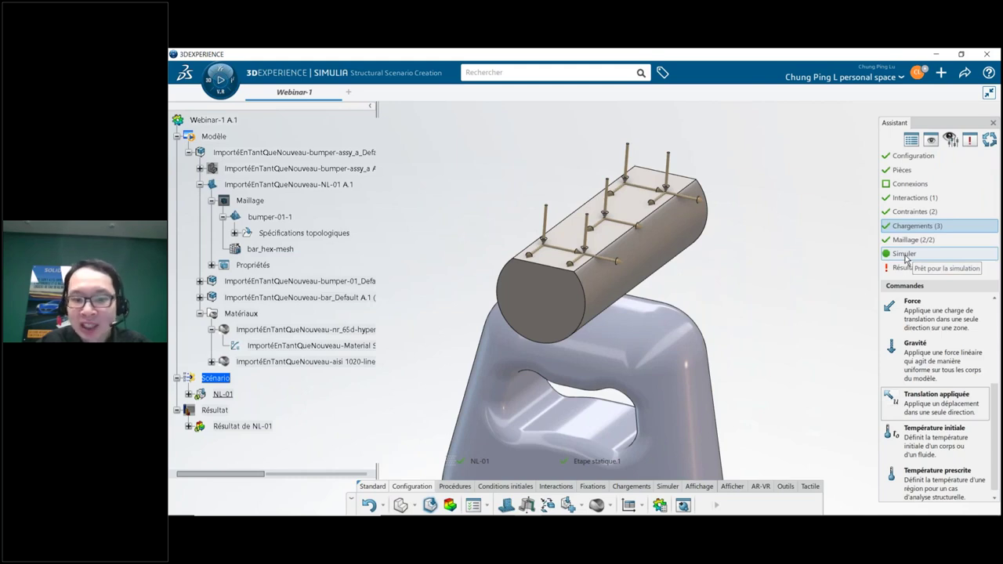
# Step: Go to the Simuler stage in the Assistant and open the Simuler dialog
pyautogui.click(906, 255)
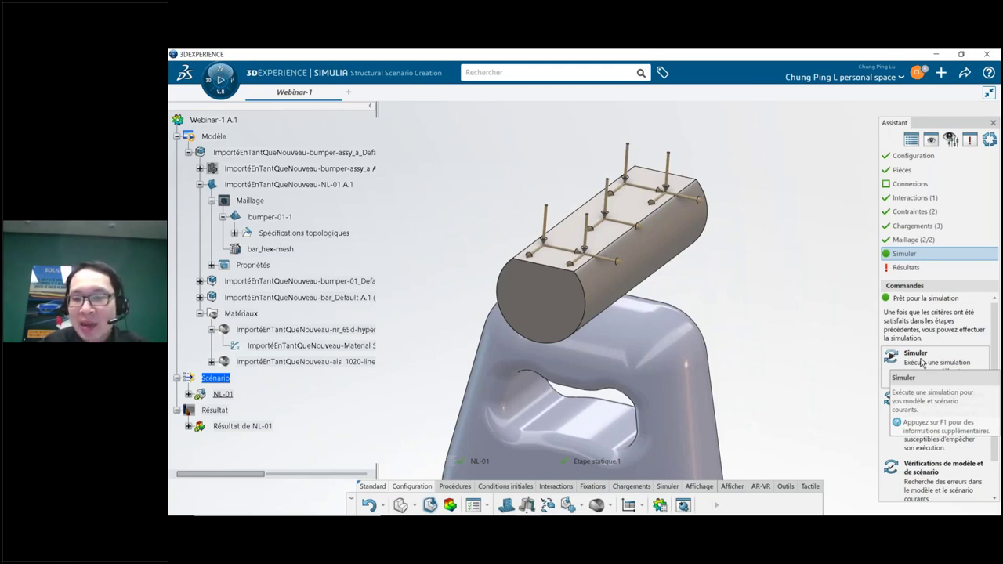
pyautogui.click(923, 363)
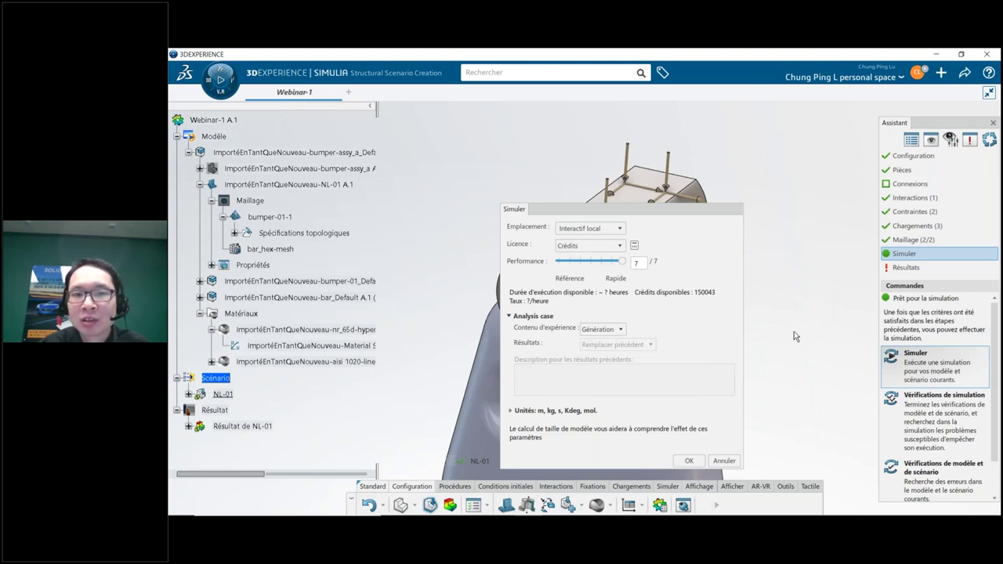
# Step: Set the run to Interactif local, Crédits licensing and 7/7 performance
pyautogui.click(621, 228)
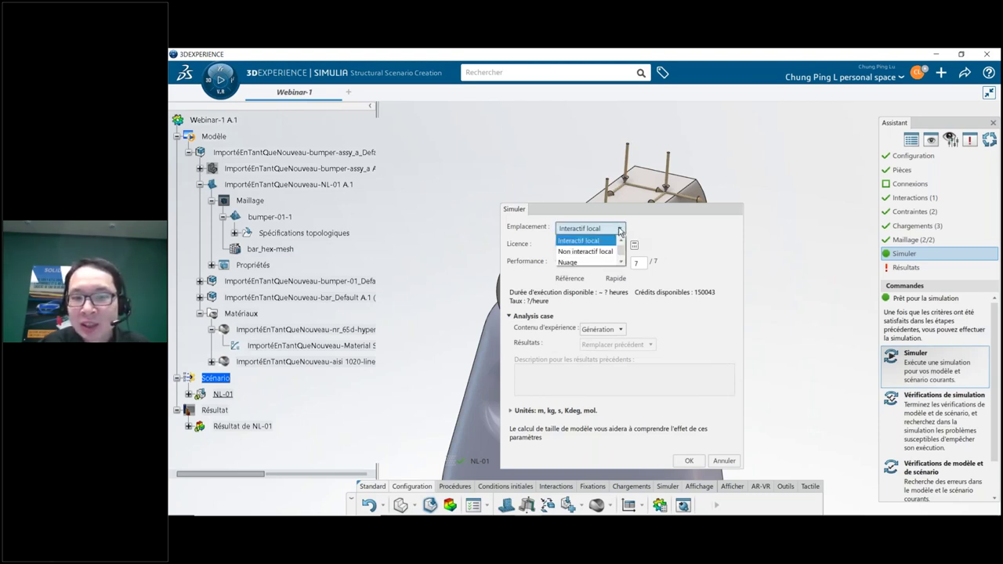
pyautogui.click(645, 226)
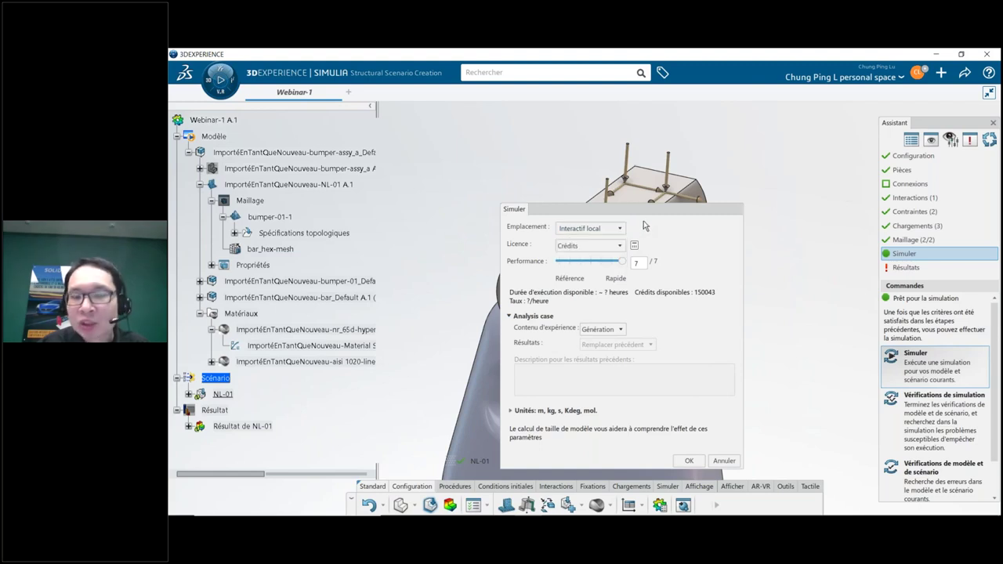
pyautogui.click(625, 229)
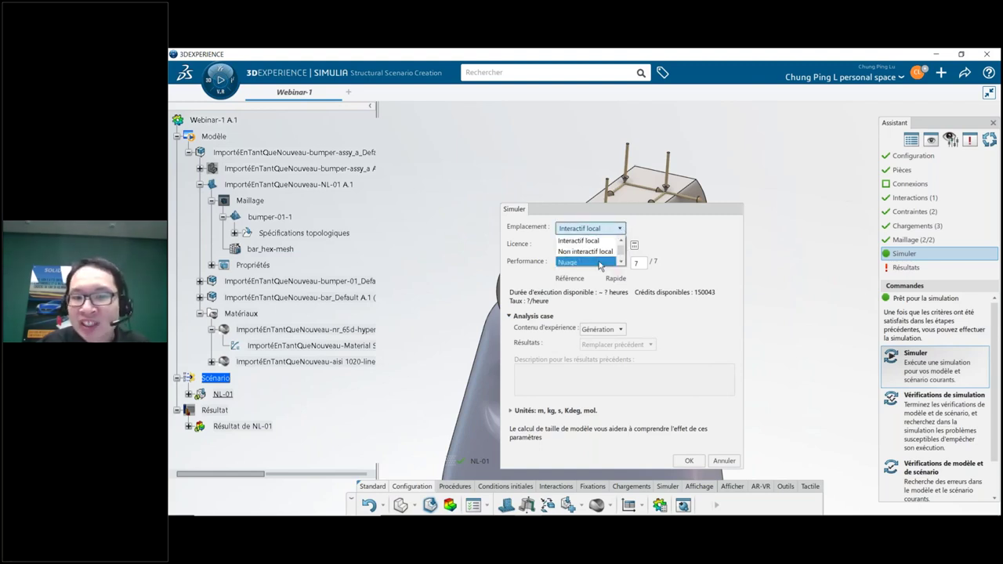
pyautogui.click(600, 263)
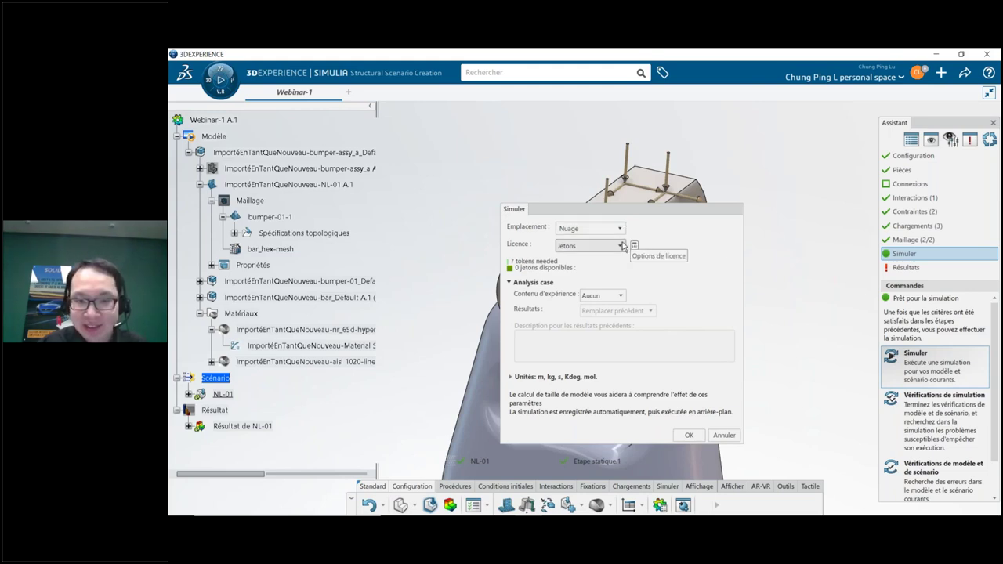
pyautogui.click(618, 228)
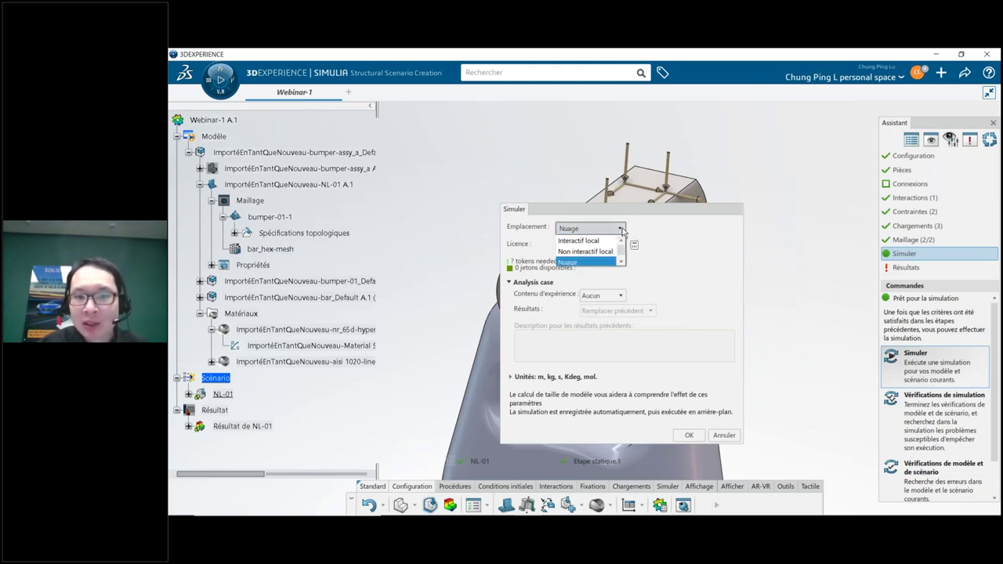
pyautogui.click(604, 240)
pyautogui.click(619, 247)
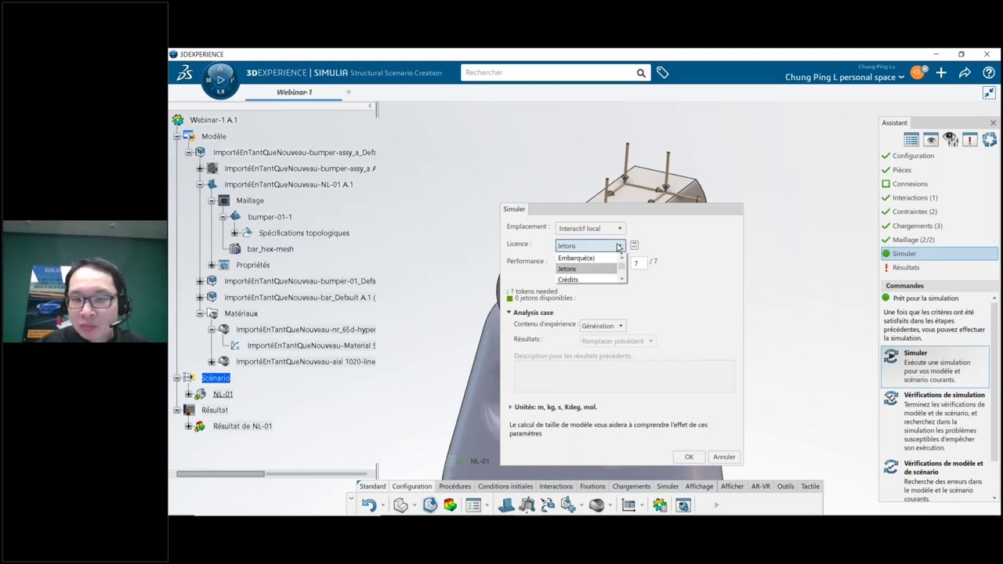
pyautogui.click(584, 259)
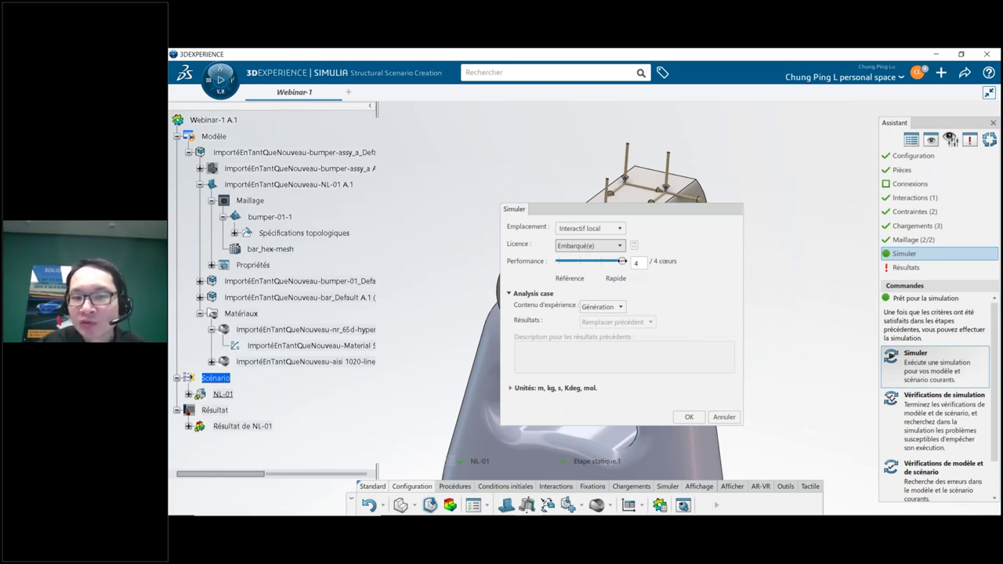
pyautogui.click(618, 246)
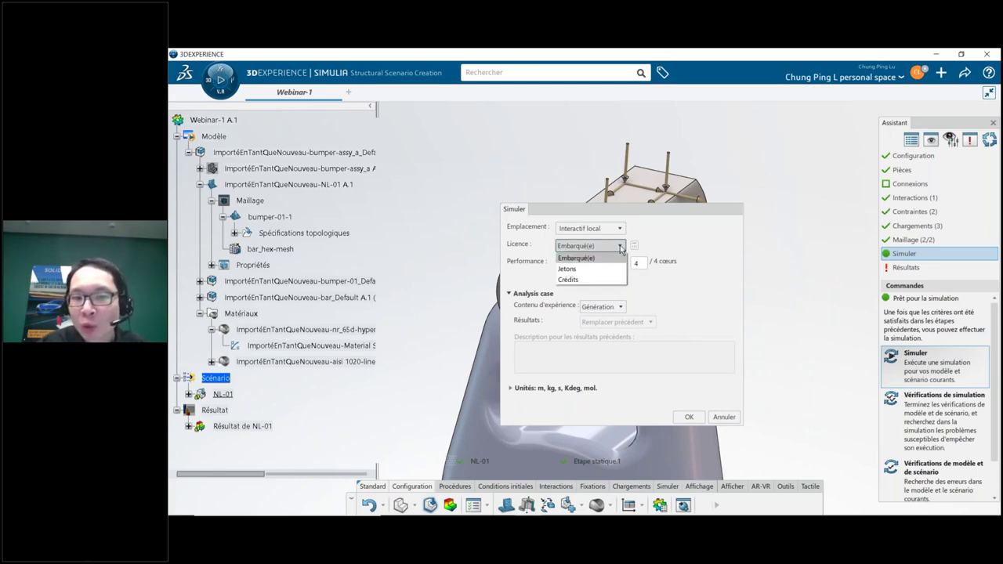
pyautogui.click(595, 280)
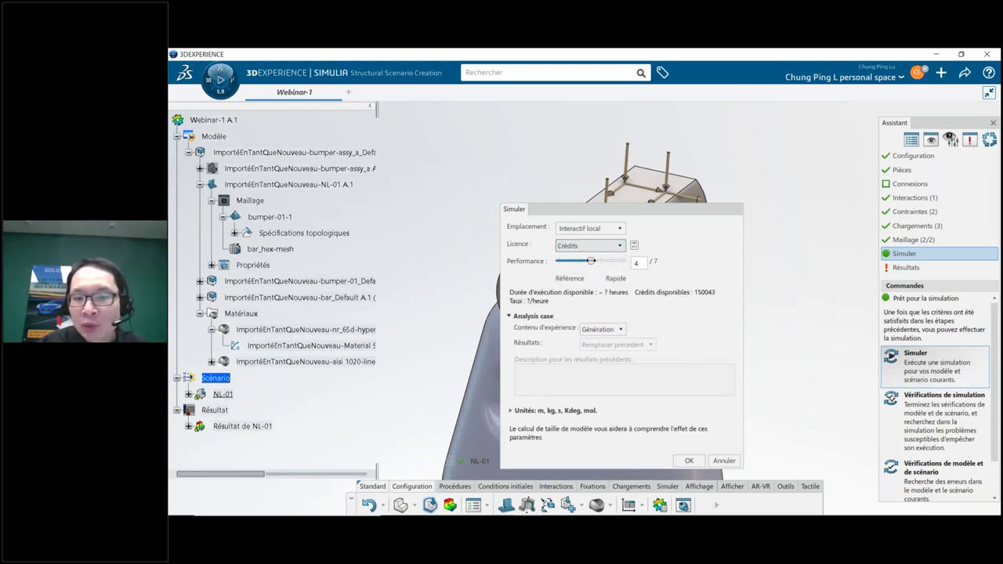
pyautogui.moveTo(591, 261); pyautogui.dragTo(619, 265)
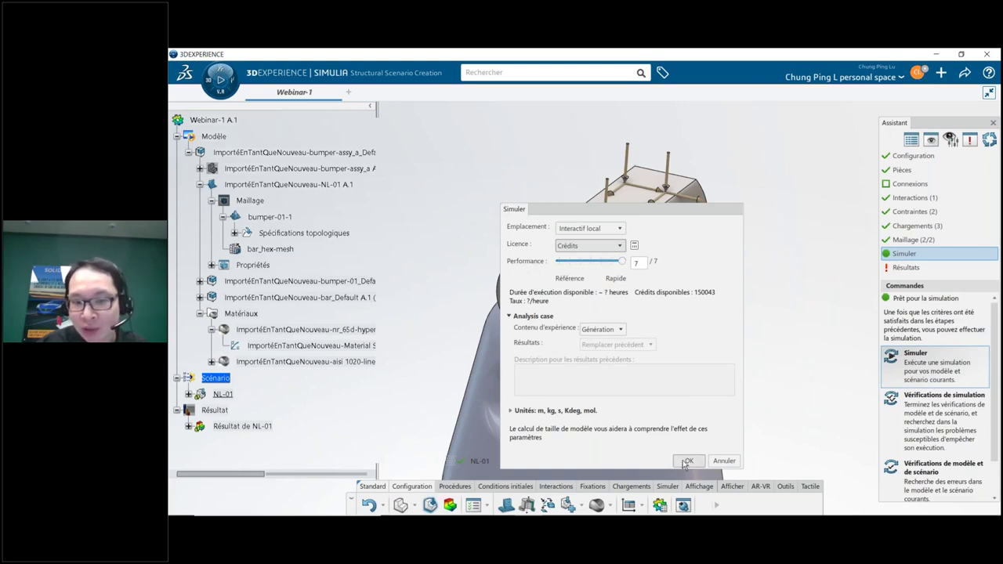
# Step: Run the NL-01 simulation and watch its licence messages and time-increment plot
pyautogui.click(690, 463)
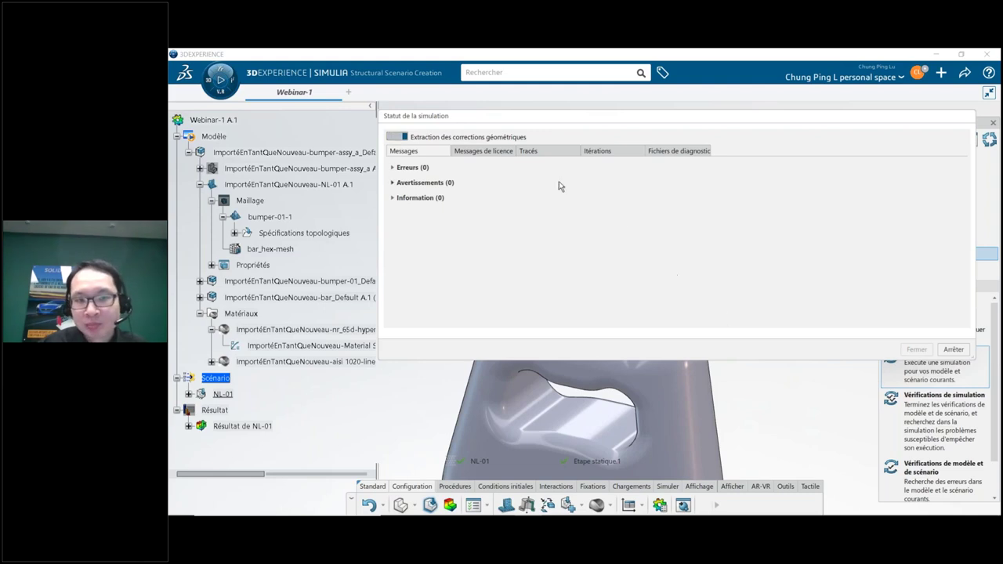
pyautogui.click(490, 151)
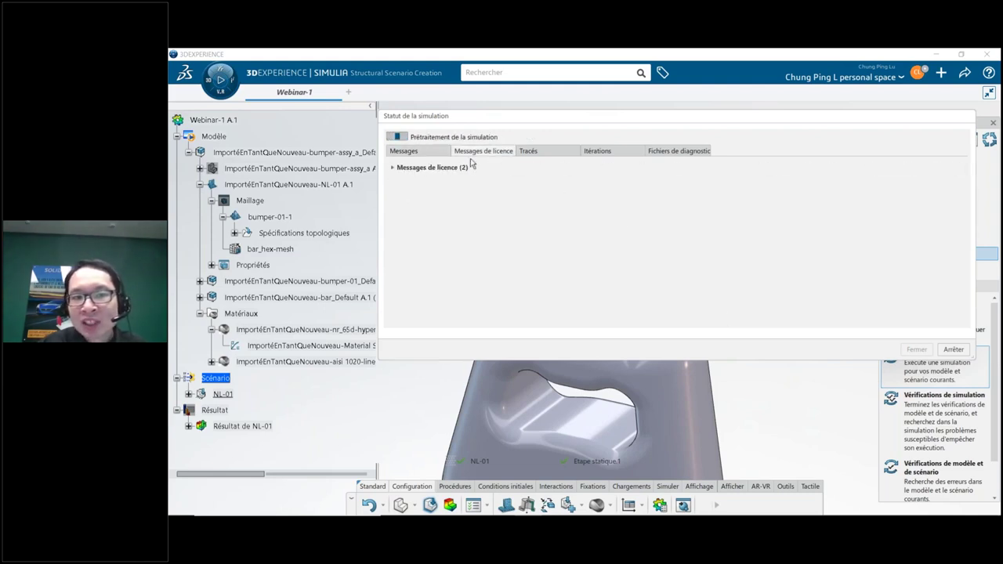
pyautogui.click(392, 168)
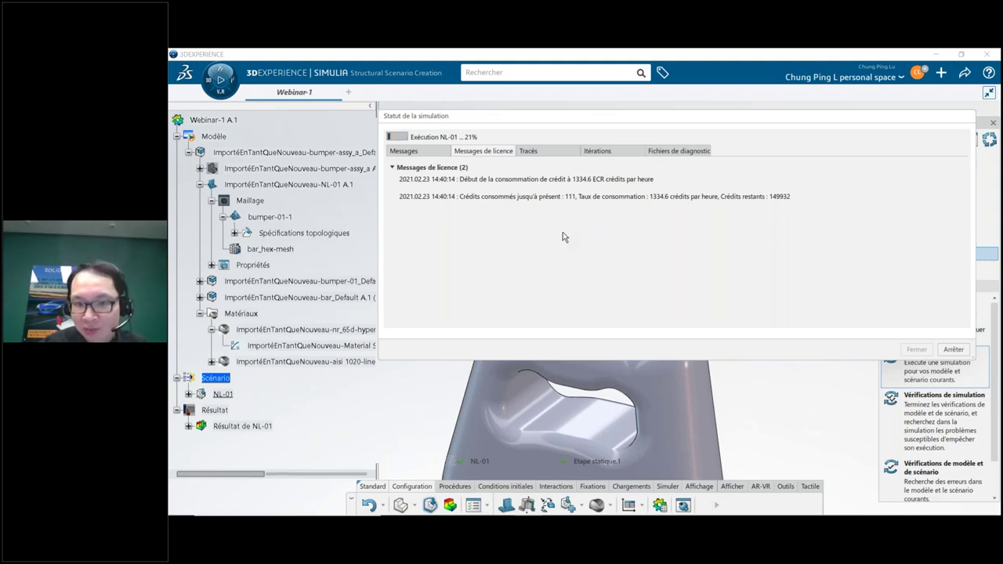
pyautogui.click(564, 153)
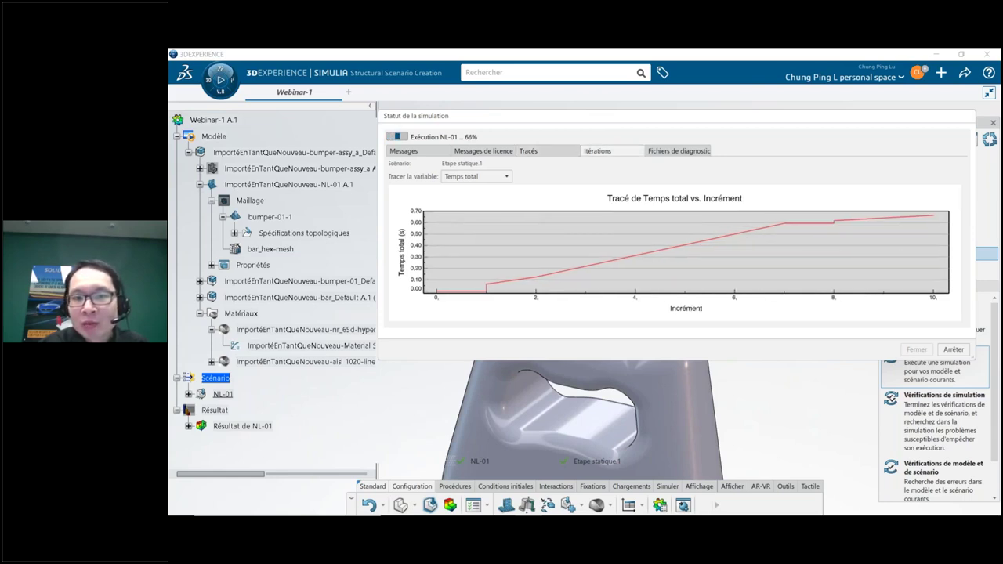
# Step: Switch to the Itérations table to follow the NL-01 solver iterations
pyautogui.click(599, 151)
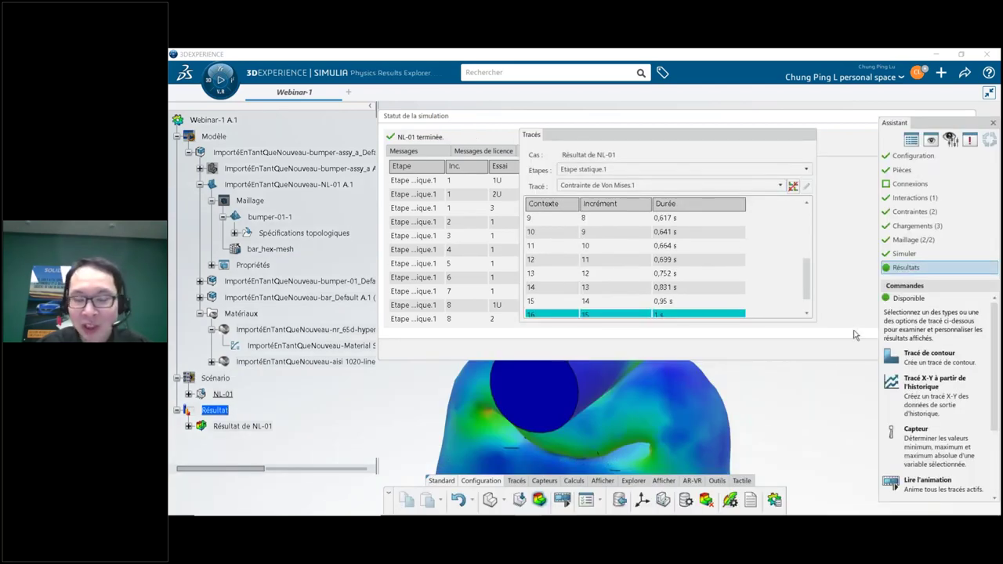
# Step: Bring the Statut de la simulation window forward and close it with Fermer
pyautogui.click(822, 357)
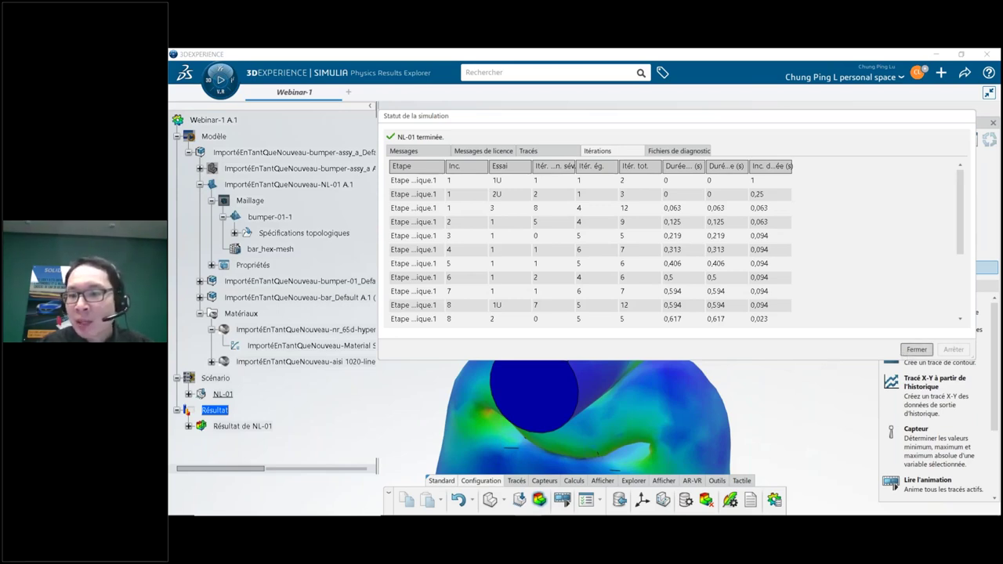
pyautogui.click(916, 349)
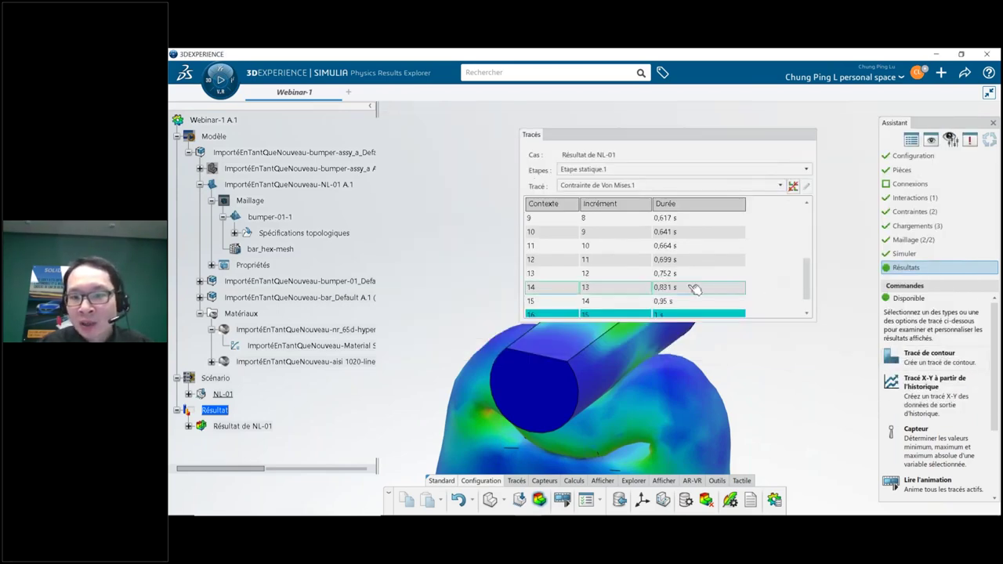
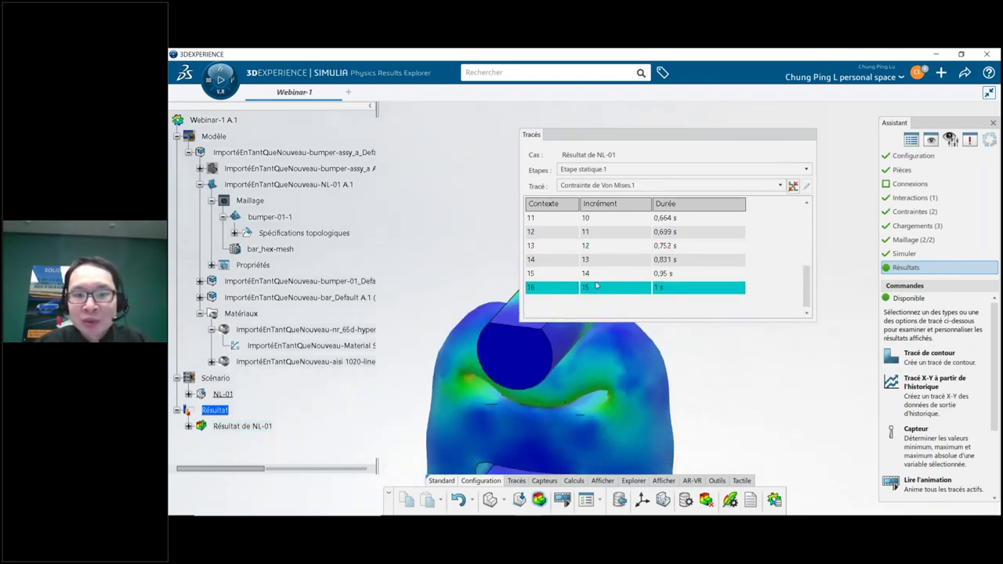
# Step: Step the Von Mises stress plot to increment 13, then switch to the SIMULIAWorks slideshow
pyautogui.click(596, 251)
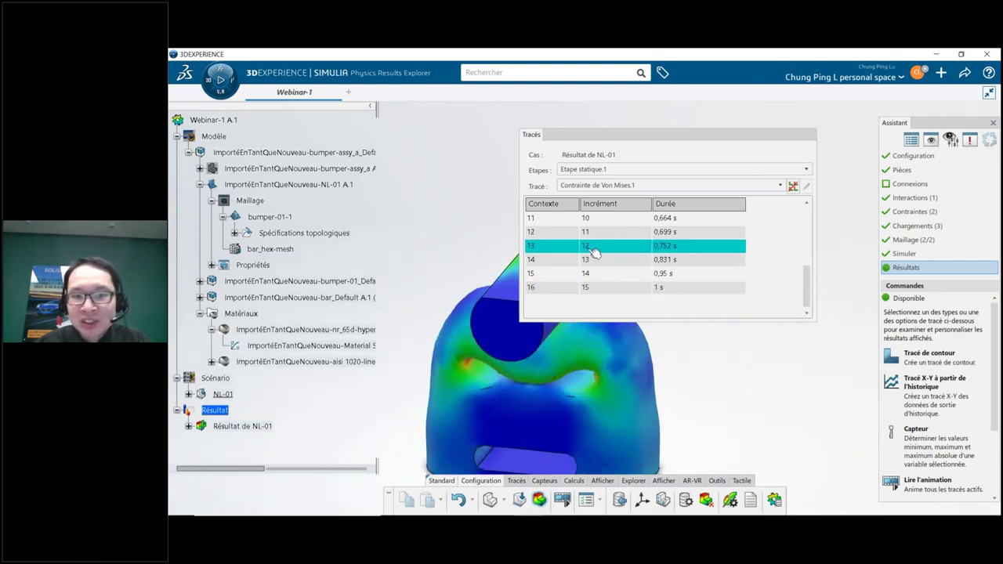
pyautogui.press('Up')
pyautogui.press('Down')
pyautogui.press('Down')
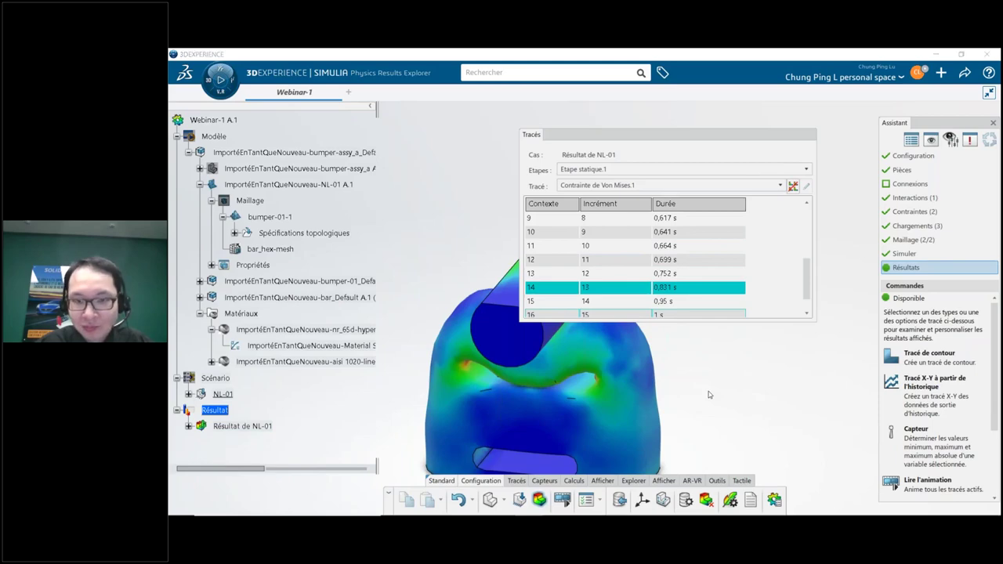
pyautogui.hotkey('alt', 'Tab')
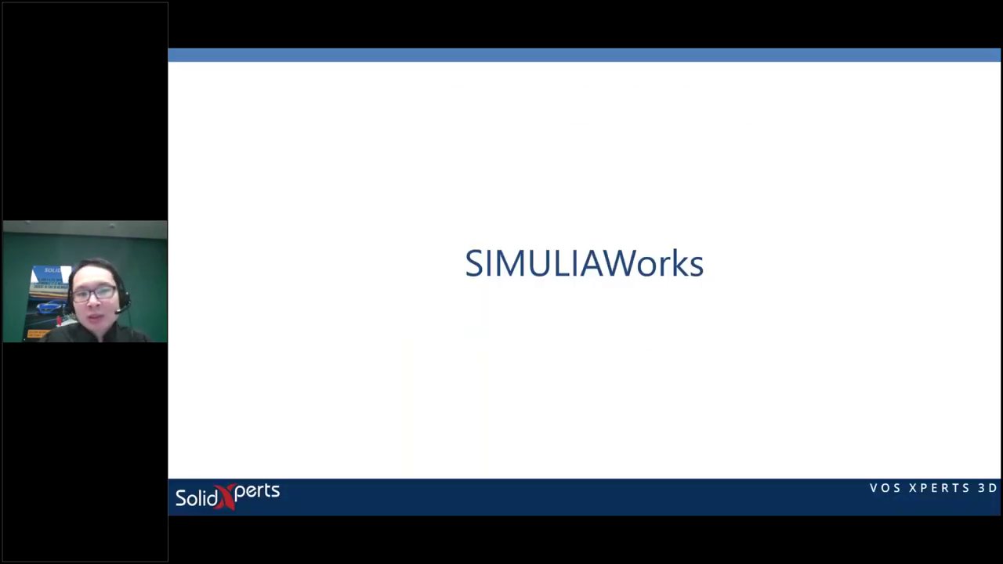
# Step: Advance past the calculation-time and Robustness = productivity slides to Analysis results, then return to 3DEXPERIENCE
pyautogui.press('Right')
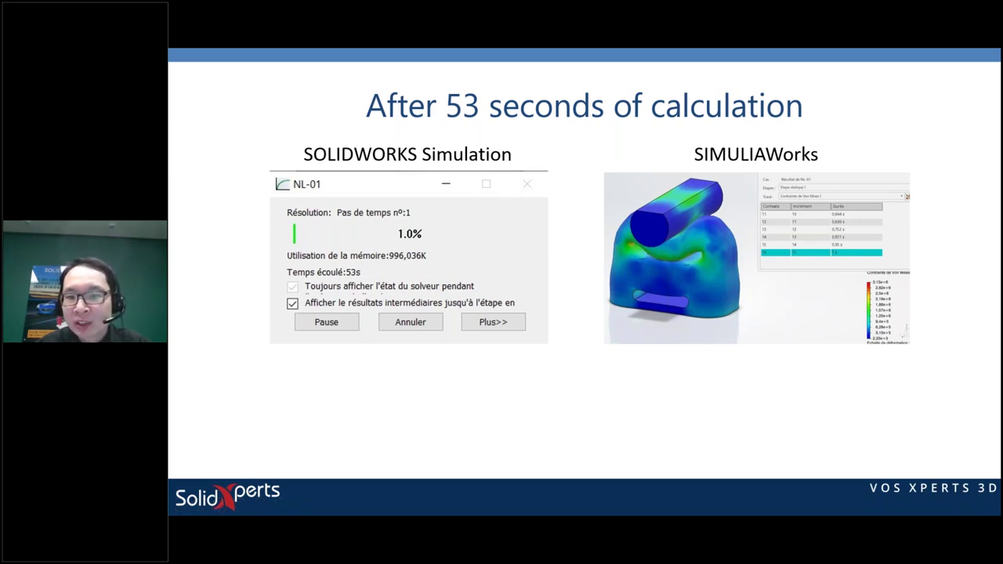
pyautogui.press('Right')
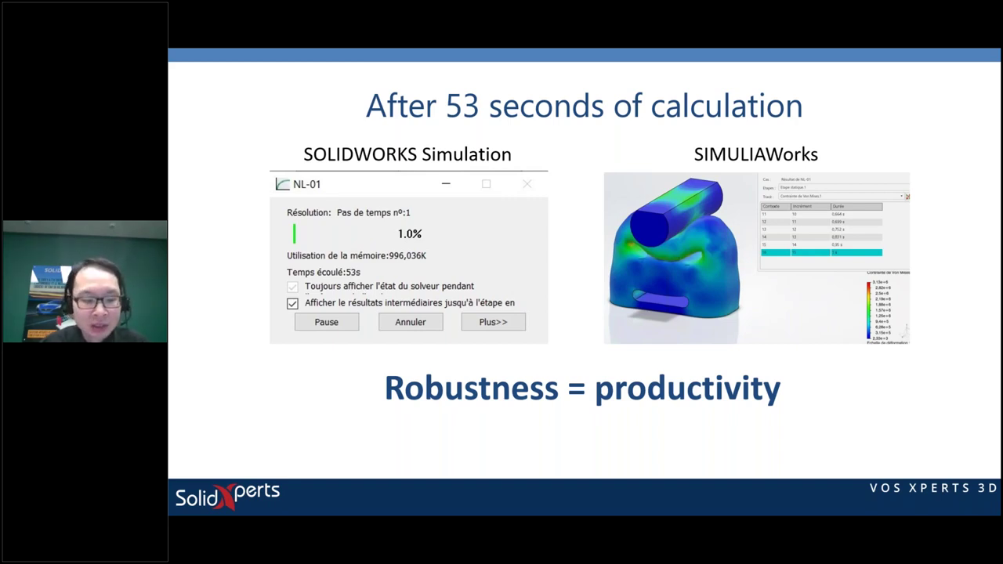
pyautogui.press('Right')
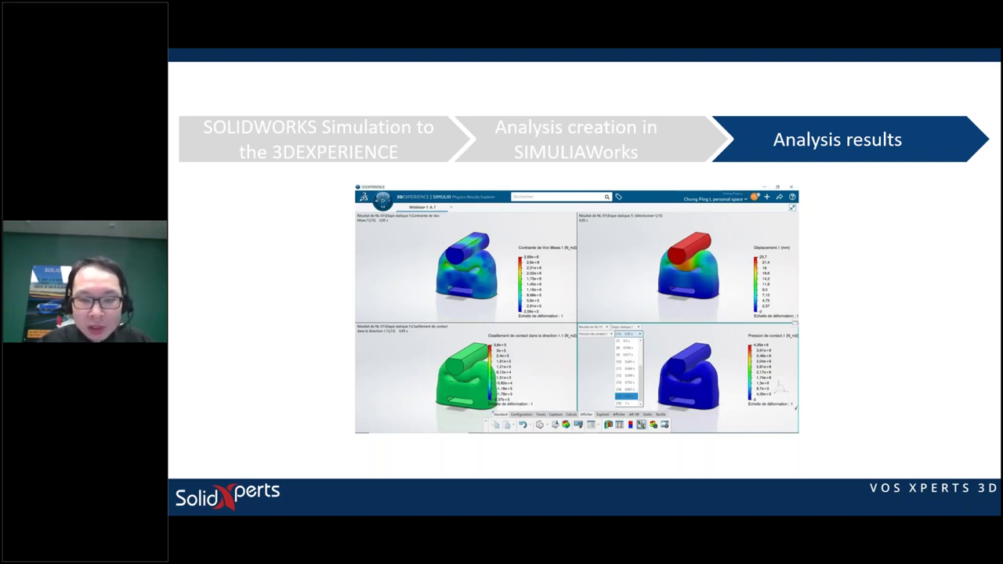
pyautogui.hotkey('alt', 'Tab')
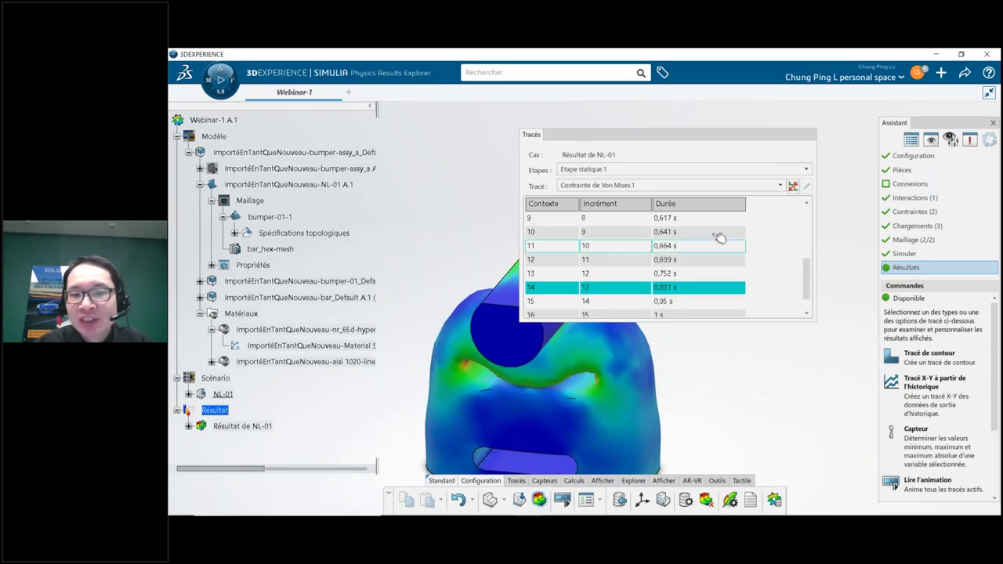
# Step: Move the Tracés increment table to the top-right and close the Assistant panel
pyautogui.moveTo(689, 135)
pyautogui.mouseDown()
pyautogui.moveTo(748, 130)
pyautogui.moveTo(702, 139)
pyautogui.mouseUp()
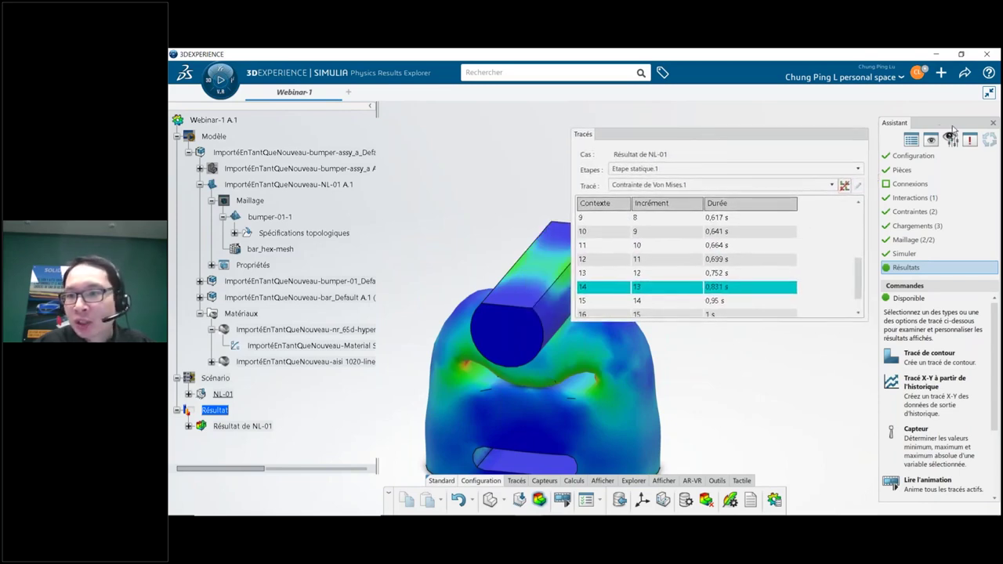
pyautogui.click(993, 123)
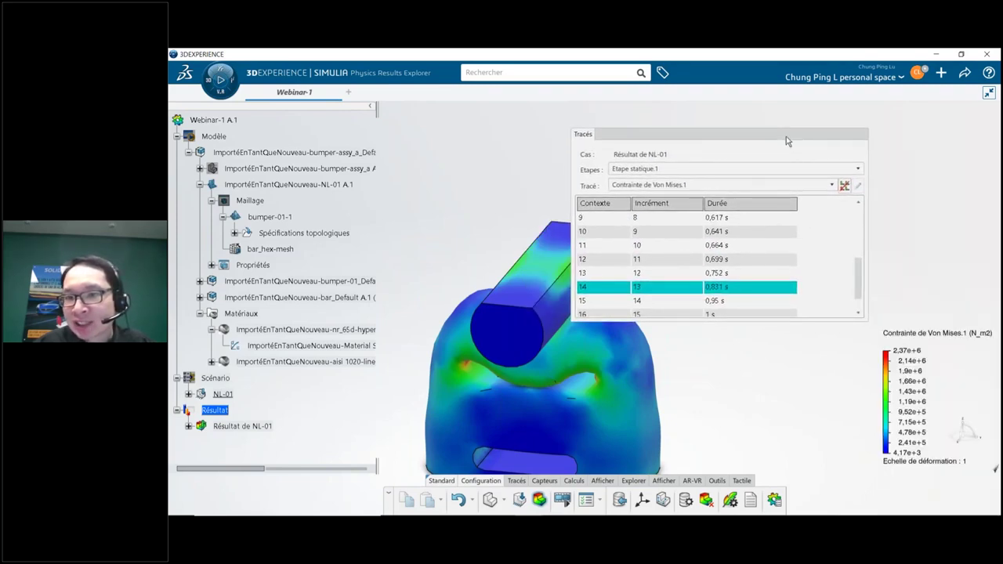
pyautogui.moveTo(786, 136); pyautogui.dragTo(906, 111)
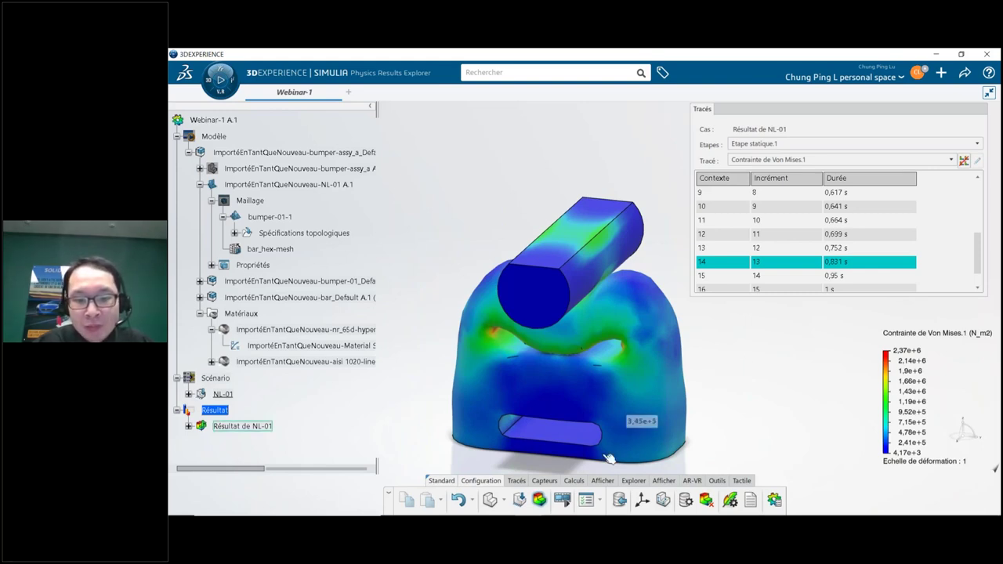
# Step: Play the Von Mises stress animation and orbit to look down onto the bumper
pyautogui.click(563, 502)
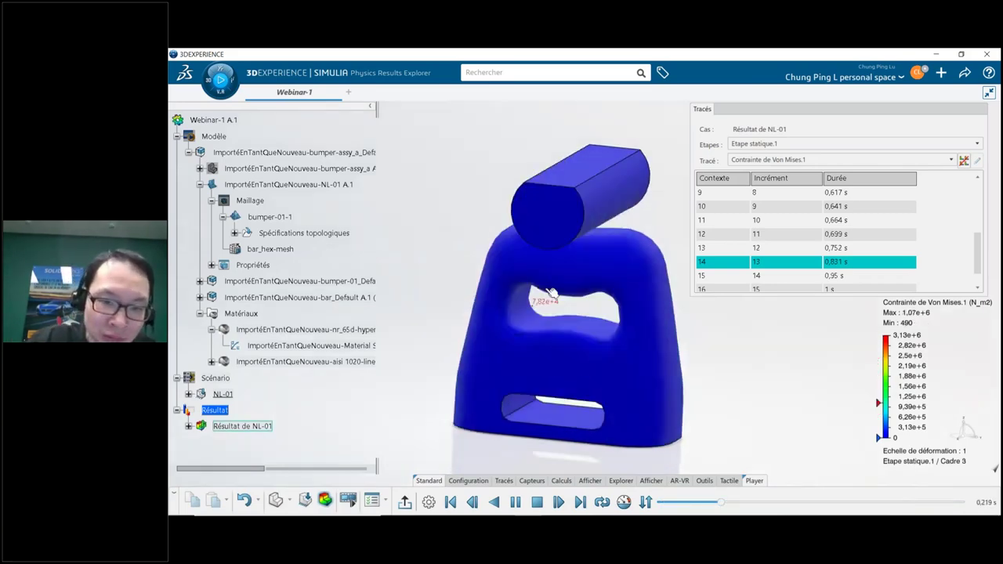
pyautogui.moveTo(721, 370); pyautogui.dragTo(587, 296, button='middle')
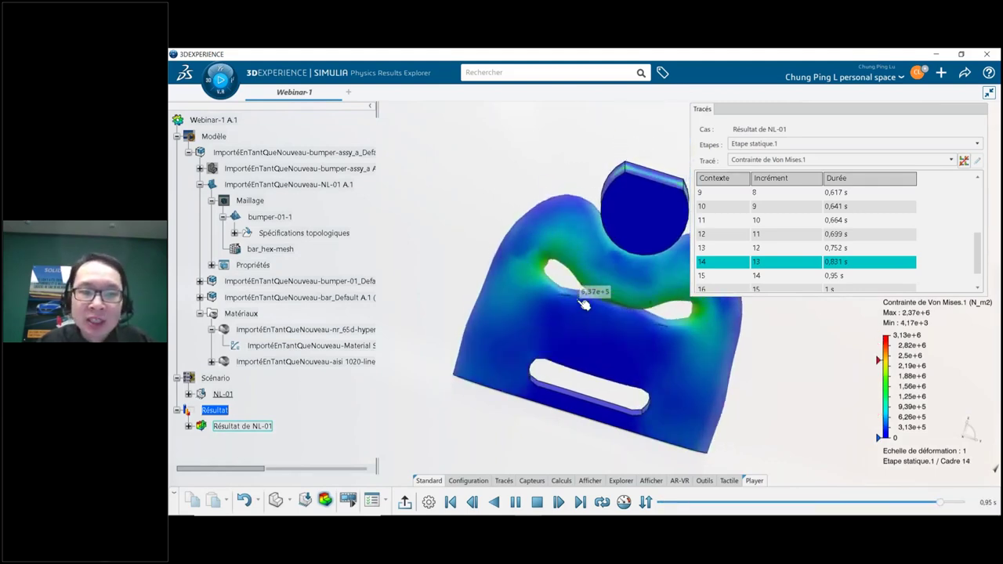
pyautogui.moveTo(587, 297); pyautogui.dragTo(613, 355, button='middle')
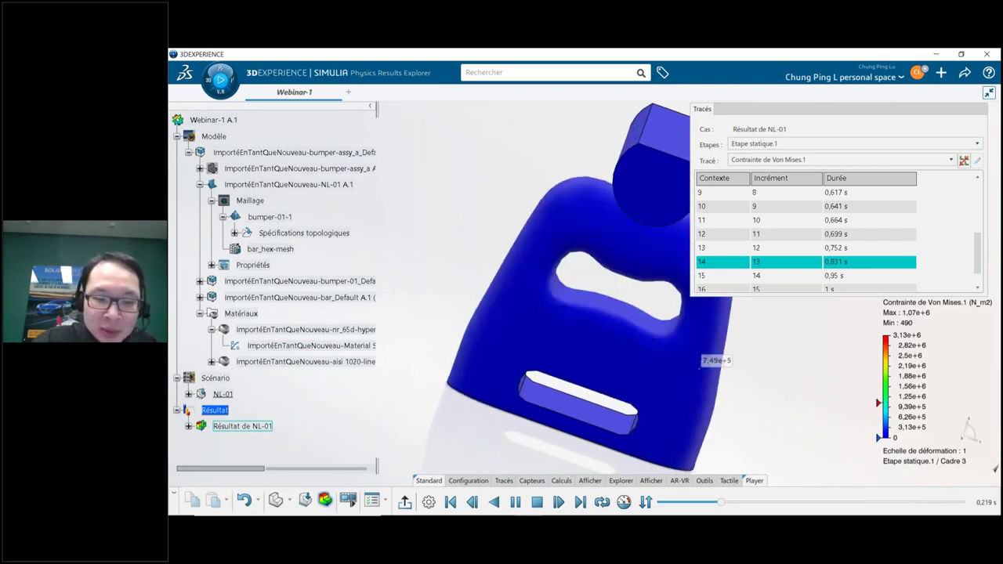
# Step: Scrub the Player timeline forward and view the deforming part from left and above
pyautogui.moveTo(677, 507); pyautogui.dragTo(962, 505)
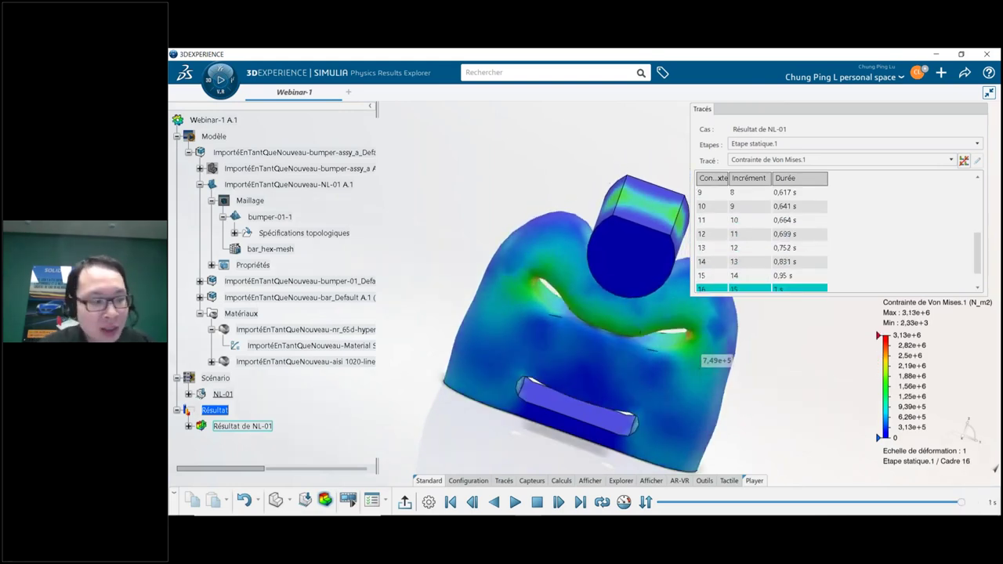
pyautogui.moveTo(846, 345); pyautogui.dragTo(696, 378, button='middle')
pyautogui.moveTo(589, 483)
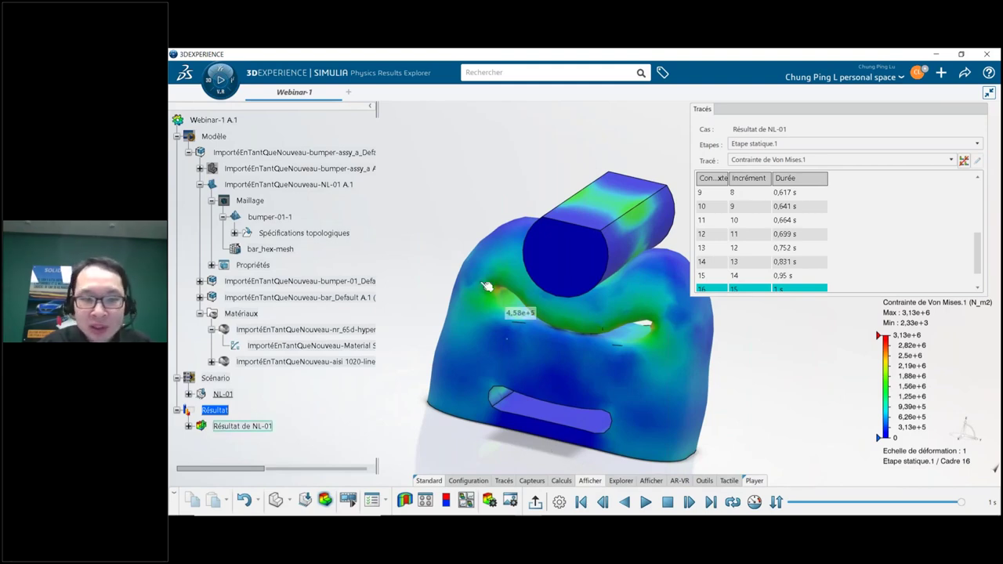
# Step: Apply a section cut through the bumper and bar, validate it, and zoom into the cut
pyautogui.click(405, 500)
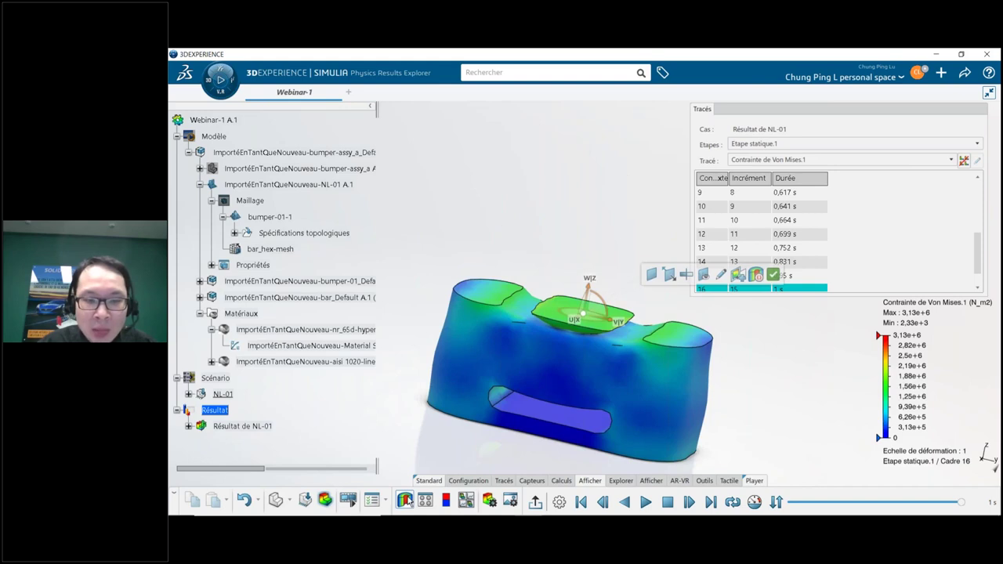
pyautogui.click(716, 433)
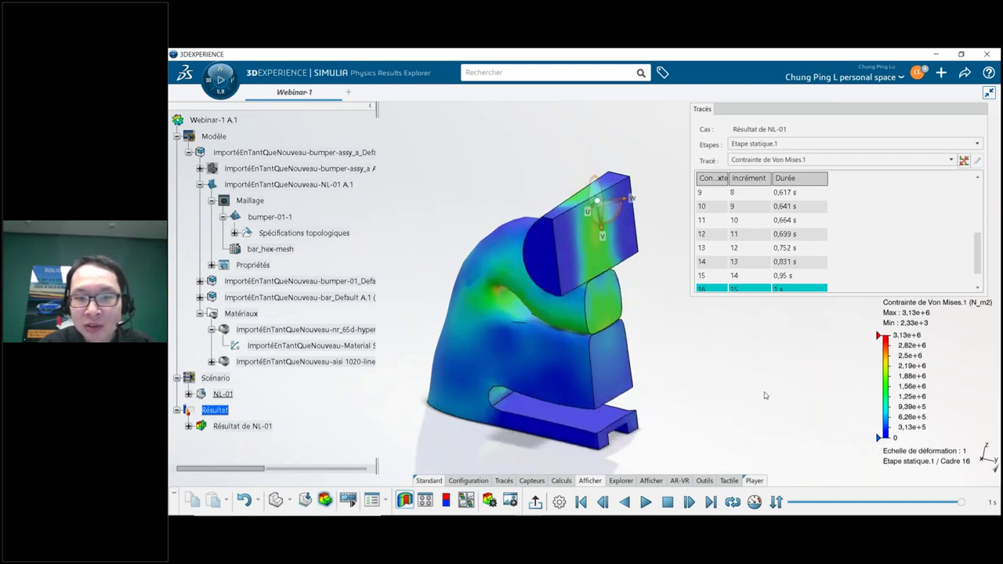
pyautogui.click(772, 160)
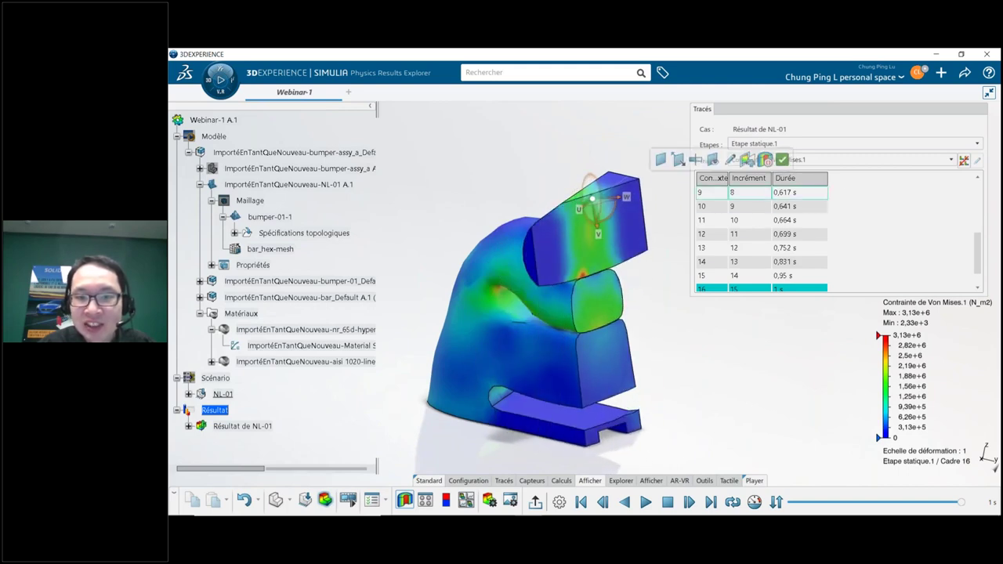
pyautogui.click(782, 161)
pyautogui.moveTo(593, 278)
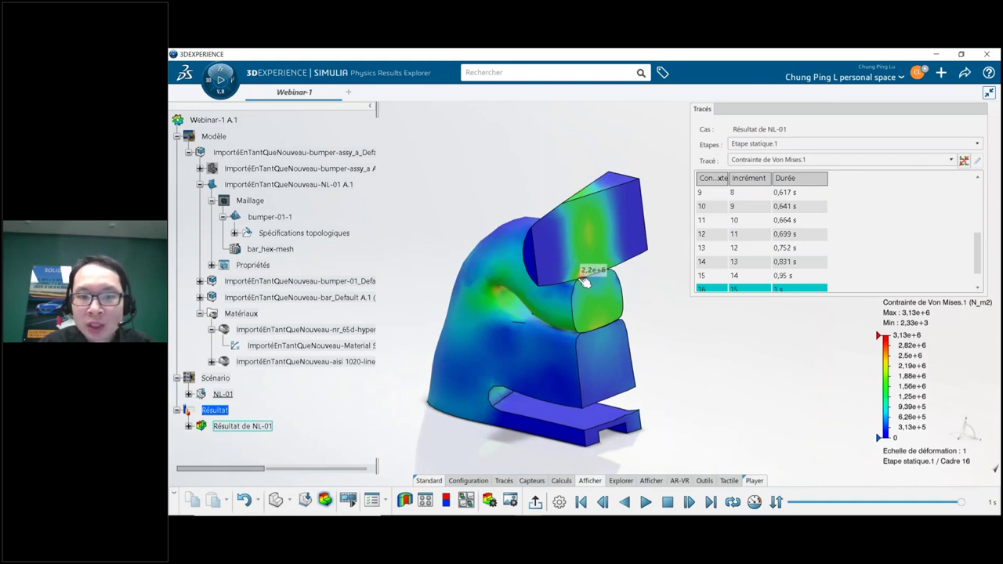
pyautogui.scroll(3, 594, 277)
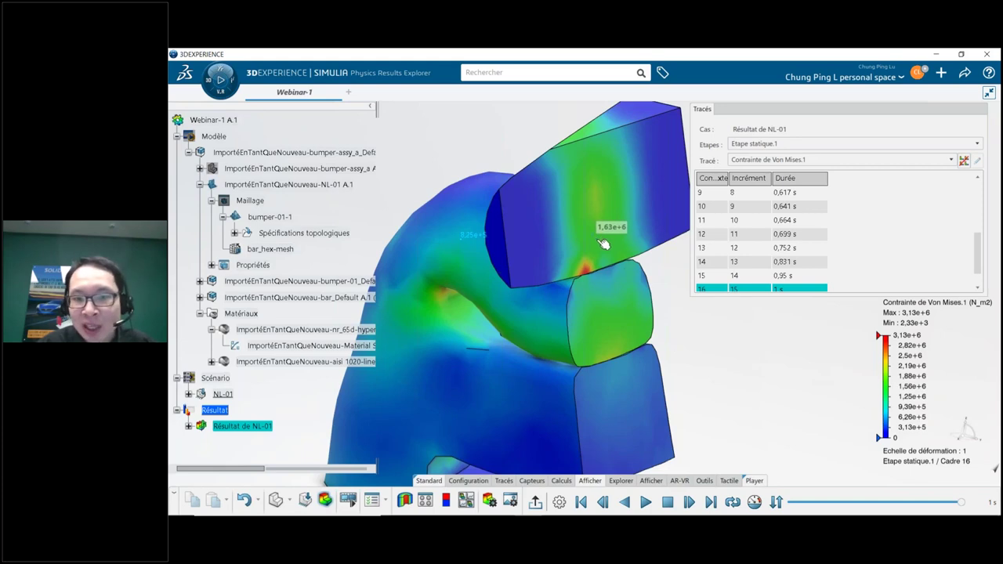
# Step: Set the Von Mises stress legend maximum to 1000000 in its Définition settings
pyautogui.rightClick(883, 422)
pyautogui.moveTo(881, 413)
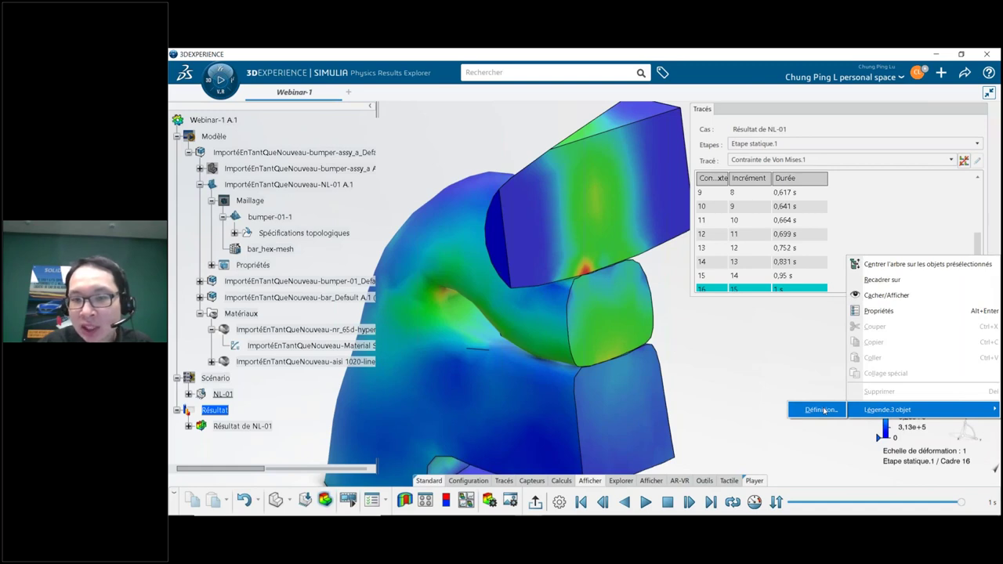
pyautogui.click(822, 410)
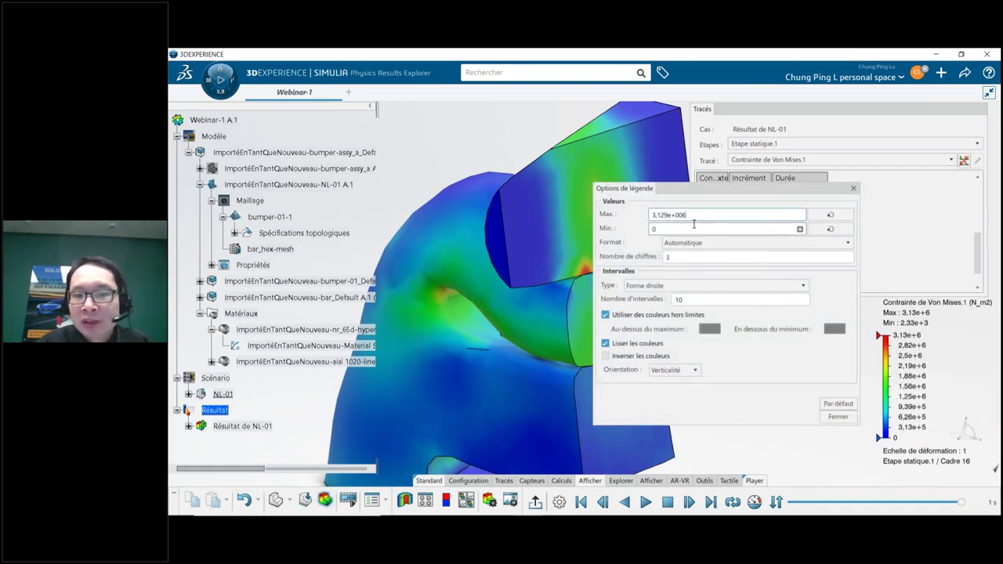
pyautogui.tripleClick(668, 215)
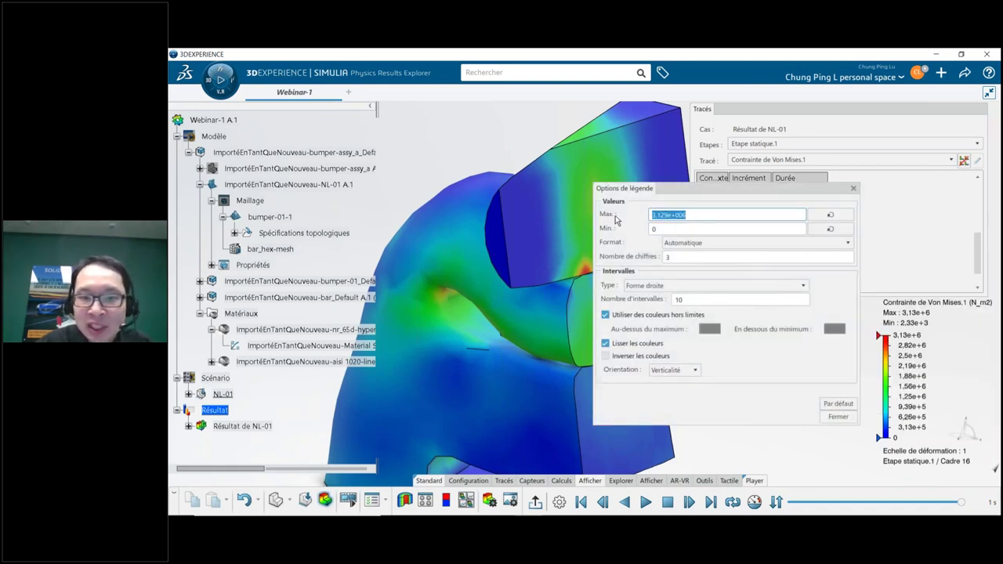
pyautogui.write('1000')
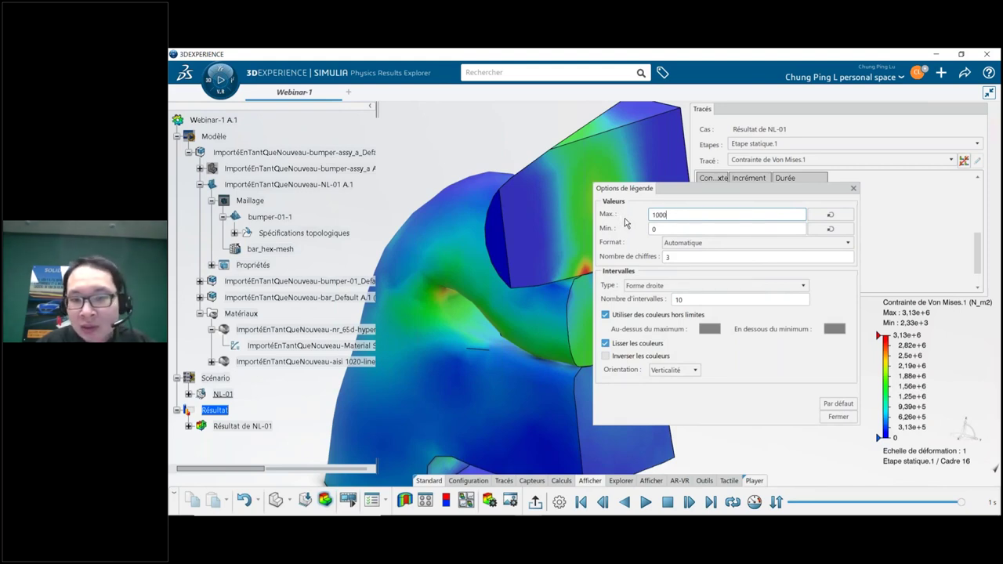
pyautogui.write('000')
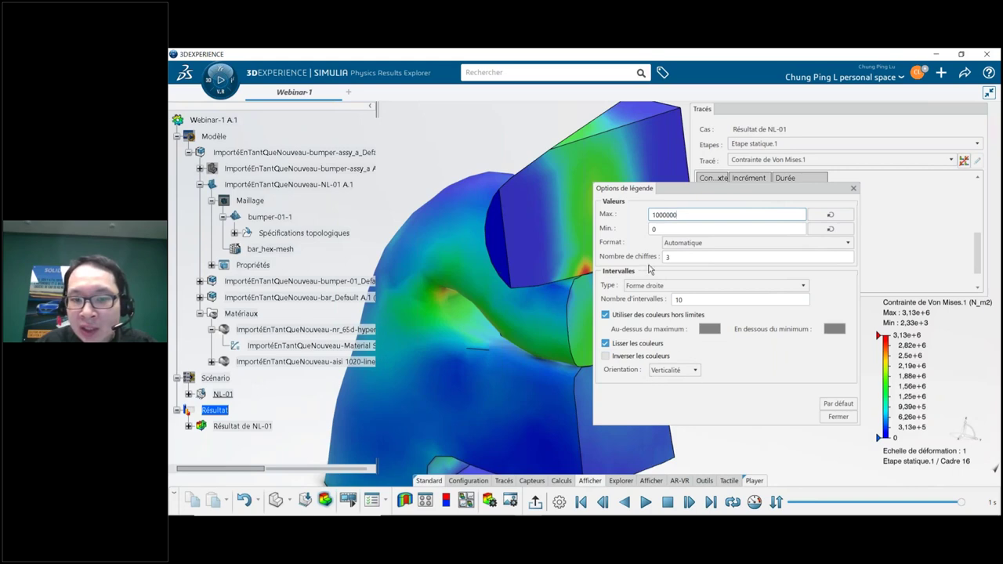
pyautogui.doubleClick(664, 229)
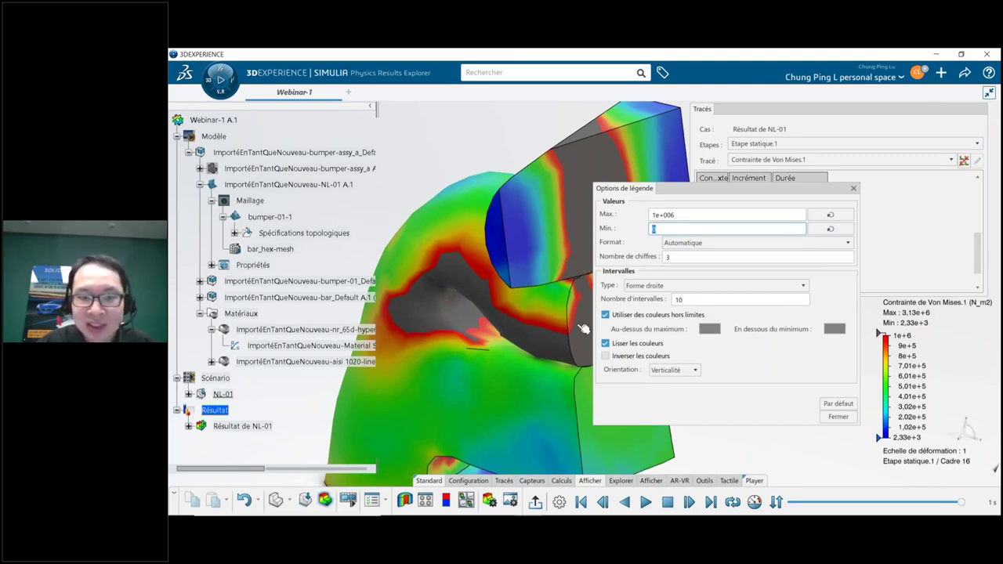
pyautogui.click(838, 417)
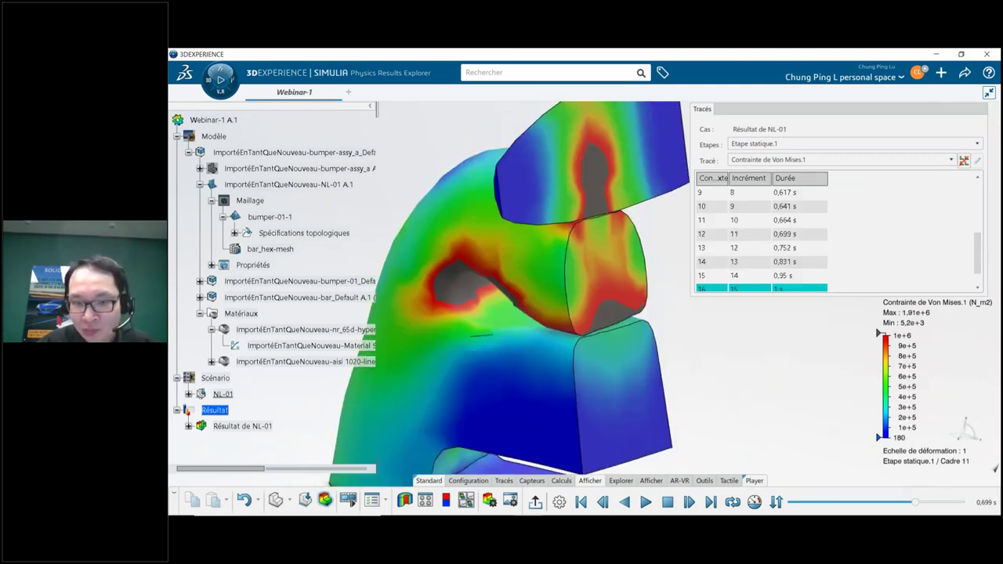
# Step: Stop the animation at increment 0 and restart the section cut, facing the plane
pyautogui.click(668, 503)
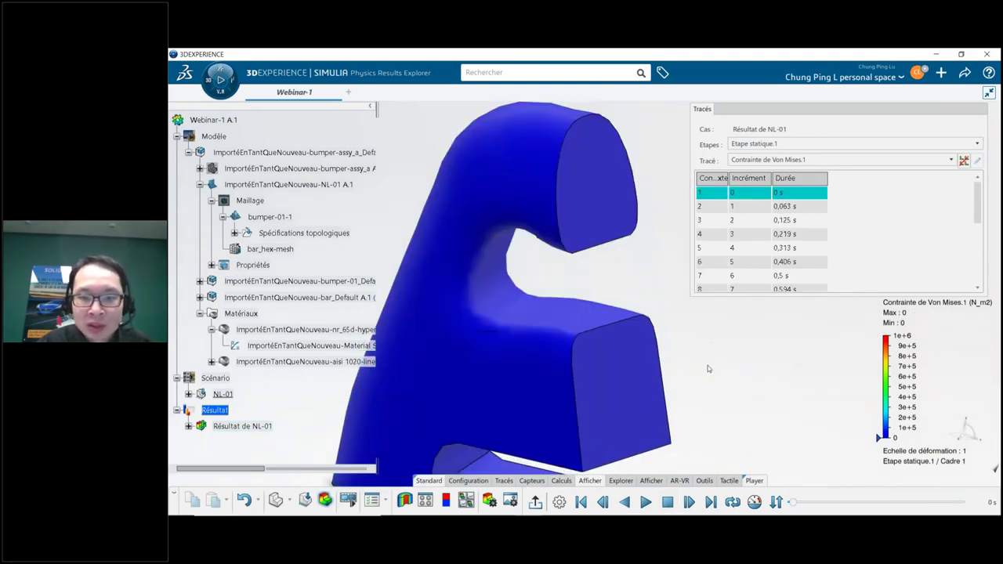
pyautogui.click(406, 499)
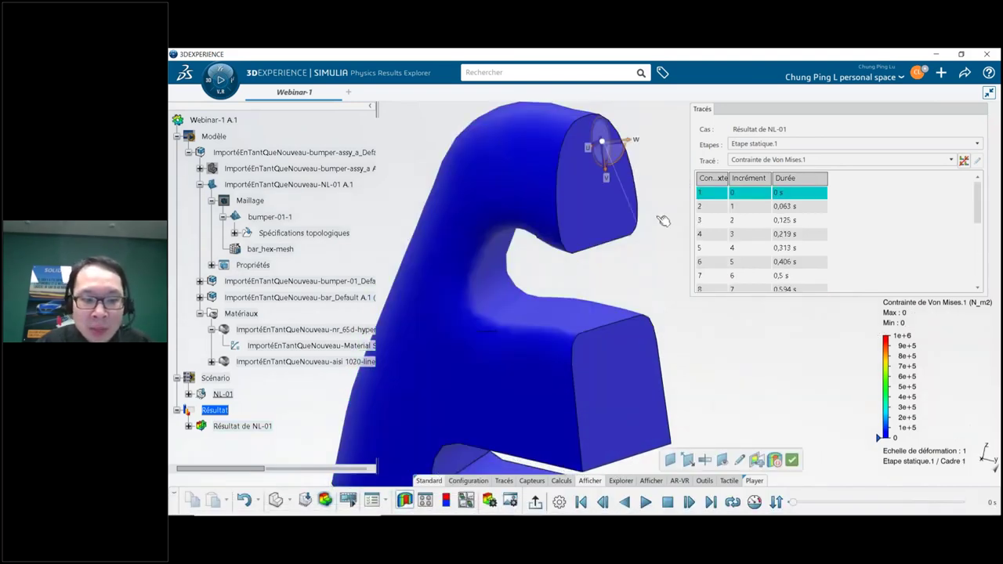
pyautogui.click(775, 461)
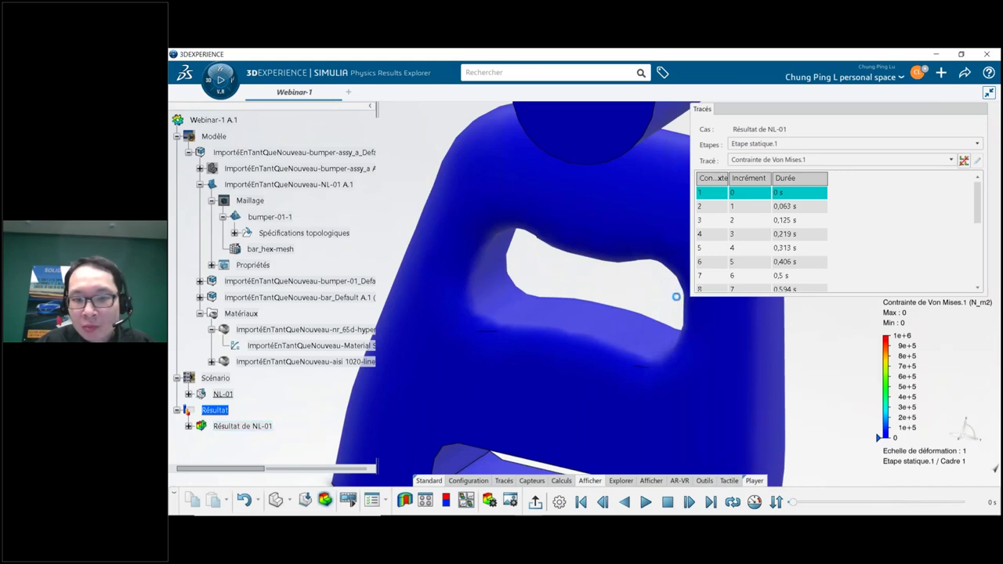
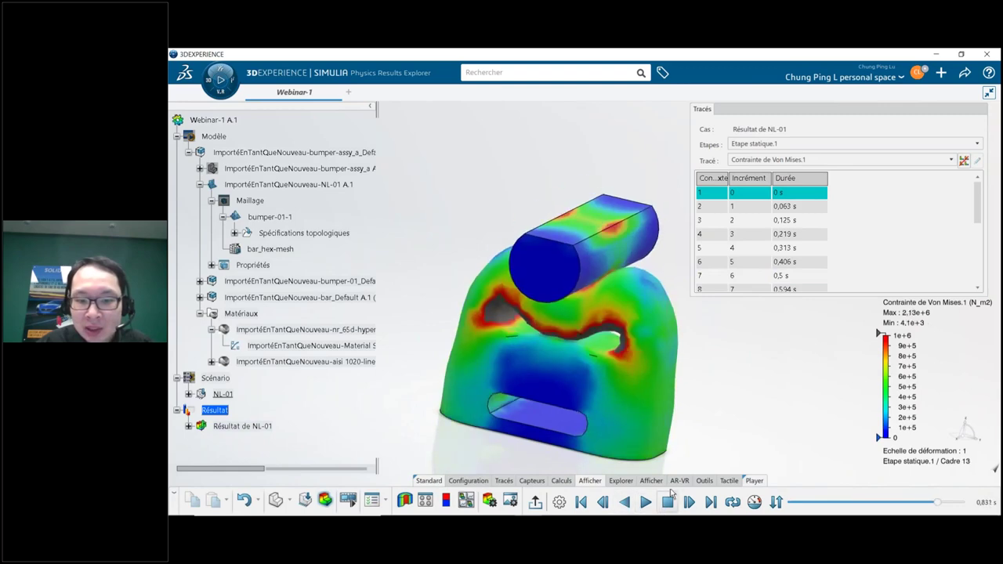
# Step: Show the stress at the 1 s increment with its global maximum, play the animation, then reset it
pyautogui.click(750, 263)
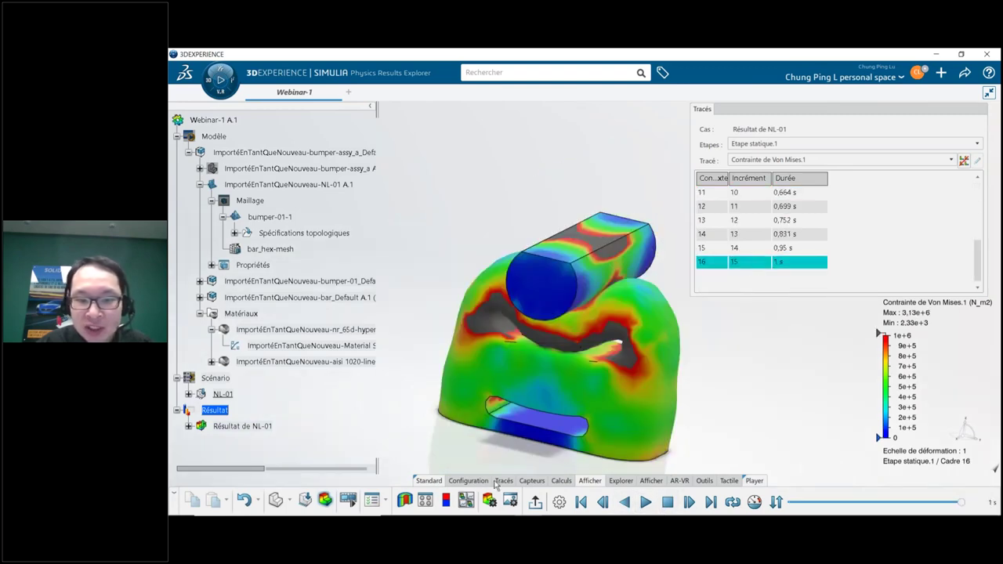
pyautogui.click(446, 500)
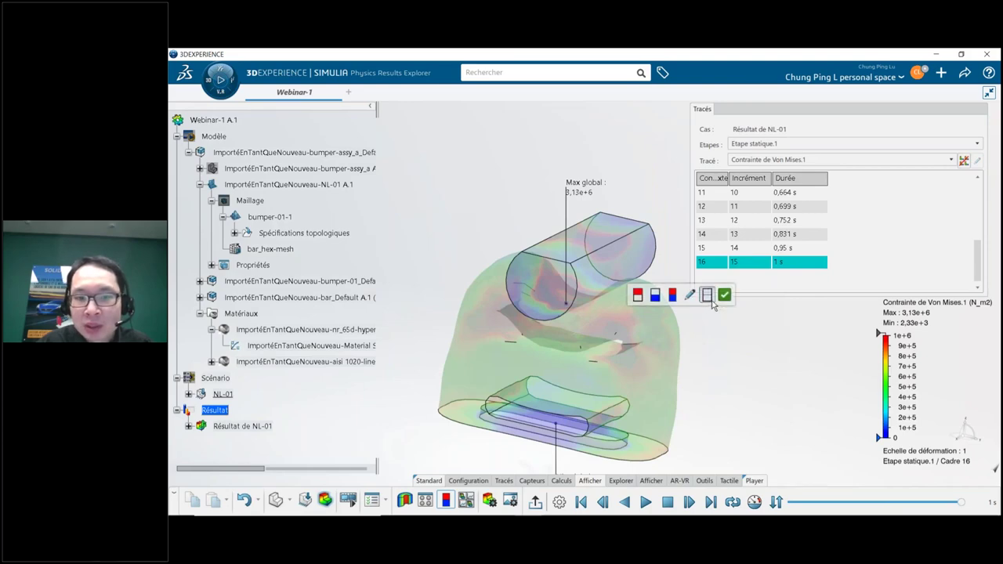
pyautogui.click(646, 502)
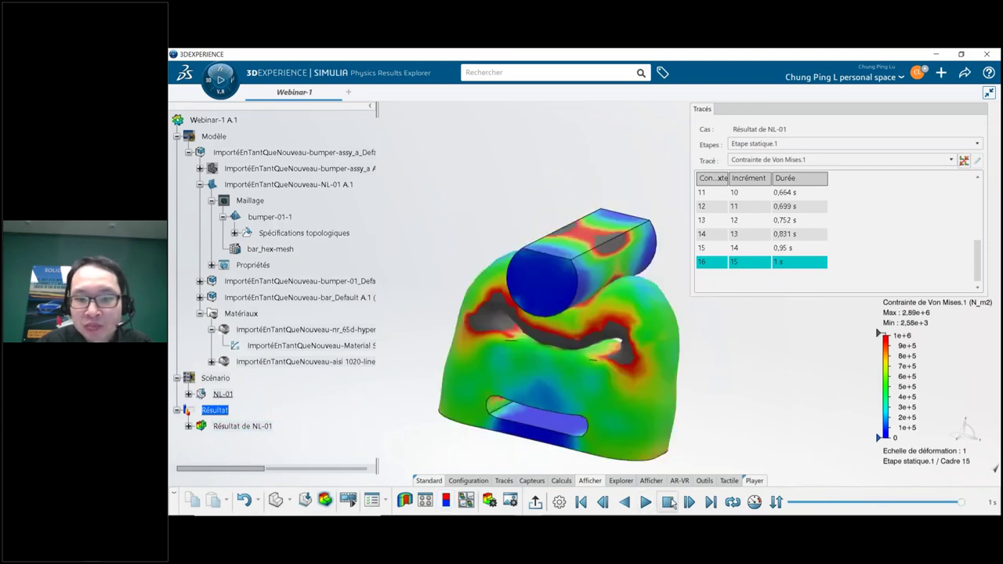
pyautogui.click(666, 502)
# Step: Build a four-view comparison of the contact shear plots and Pression de contact.1, then discard it unsaved
pyautogui.click(466, 501)
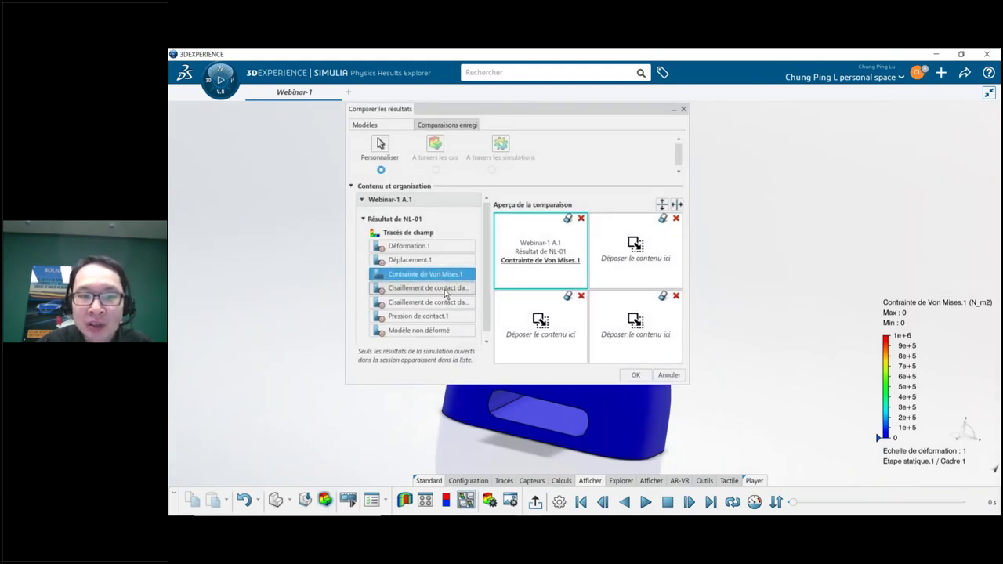
pyautogui.click(442, 289)
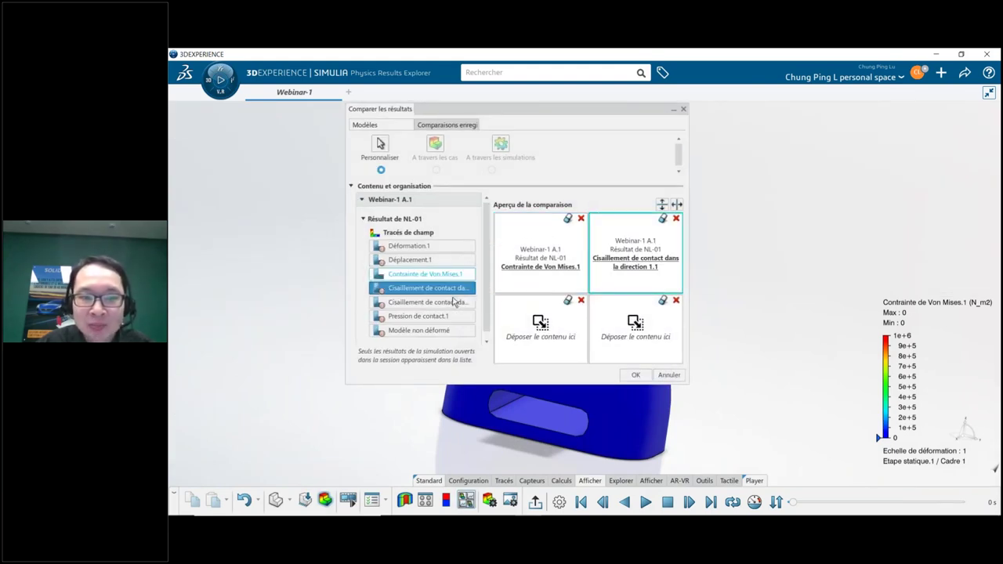
pyautogui.click(444, 303)
pyautogui.moveTo(447, 316); pyautogui.dragTo(635, 329)
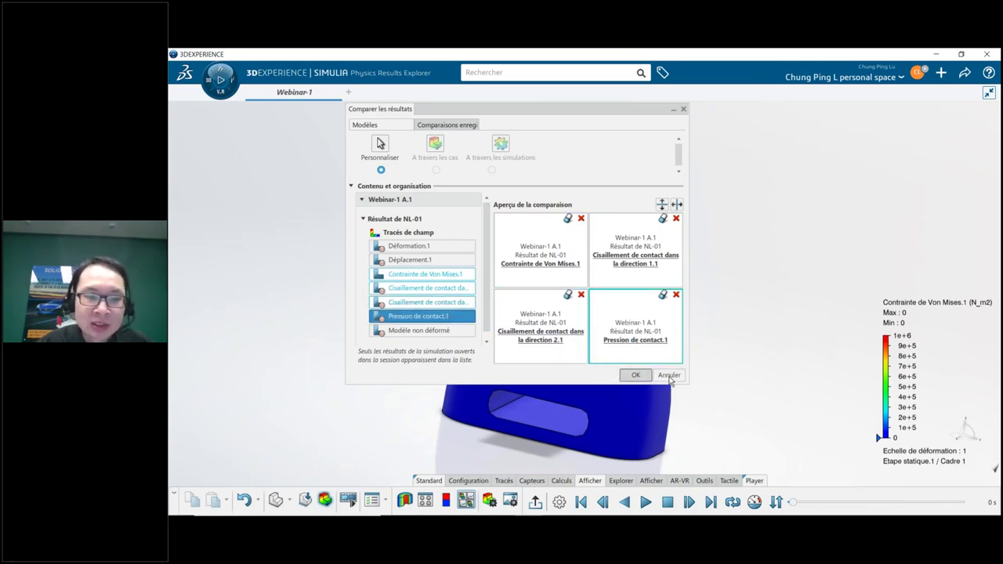
pyautogui.click(668, 379)
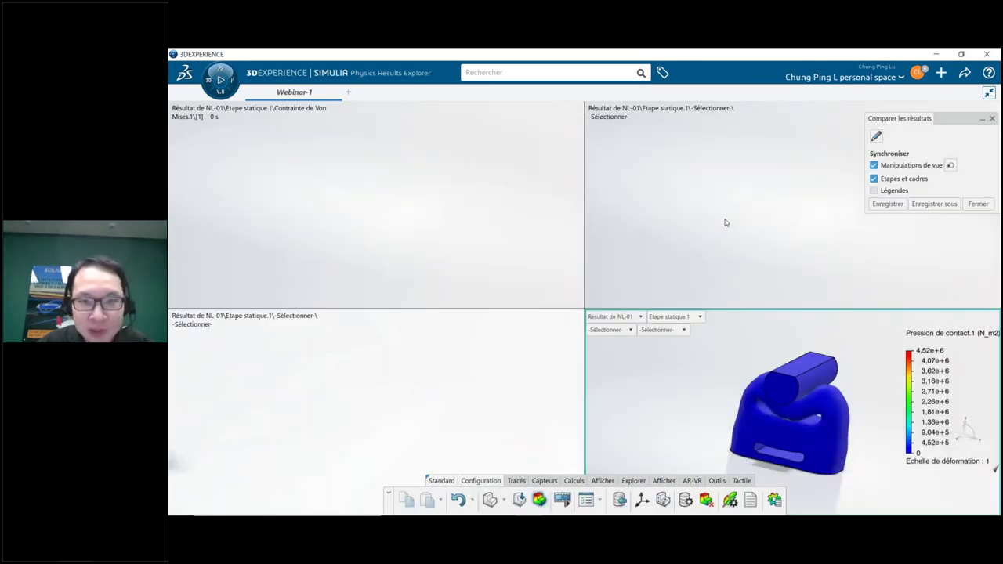
pyautogui.click(978, 204)
pyautogui.click(929, 255)
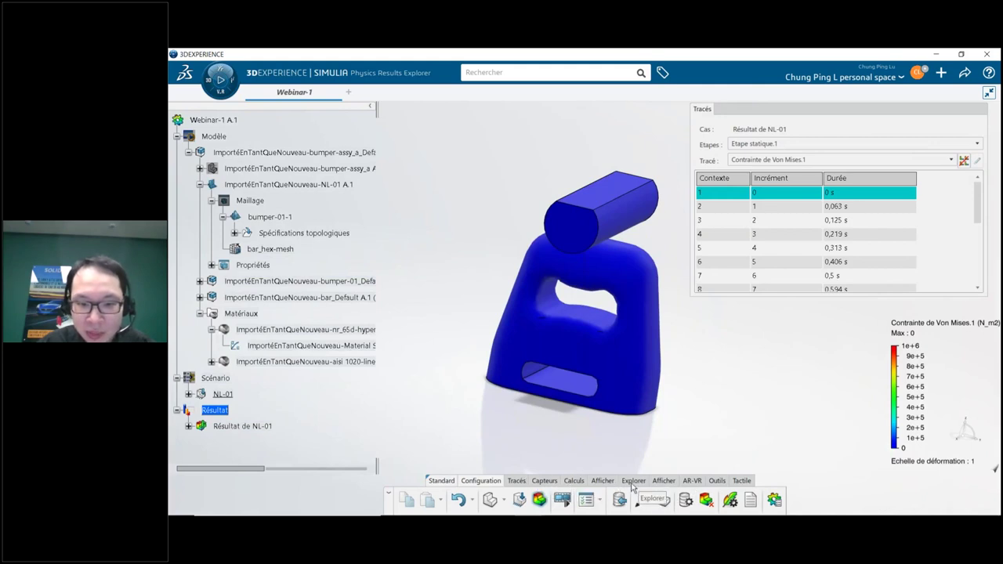
pyautogui.click(657, 484)
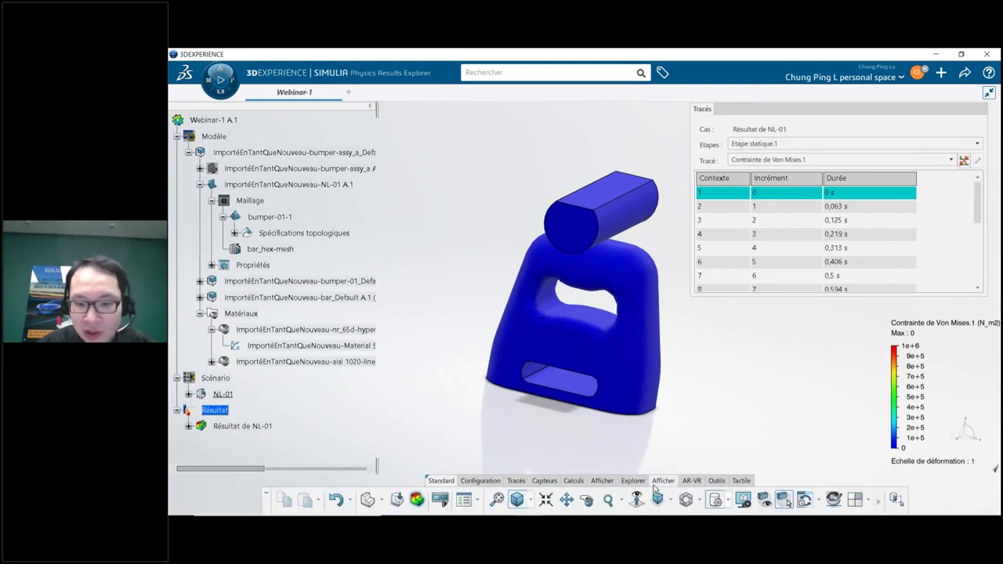
pyautogui.click(473, 482)
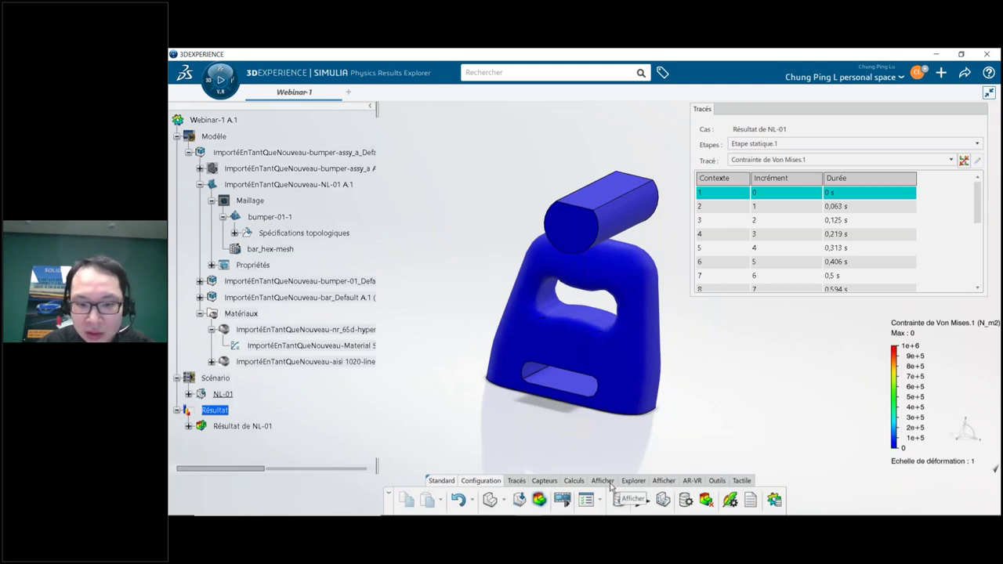
pyautogui.click(613, 483)
pyautogui.click(705, 500)
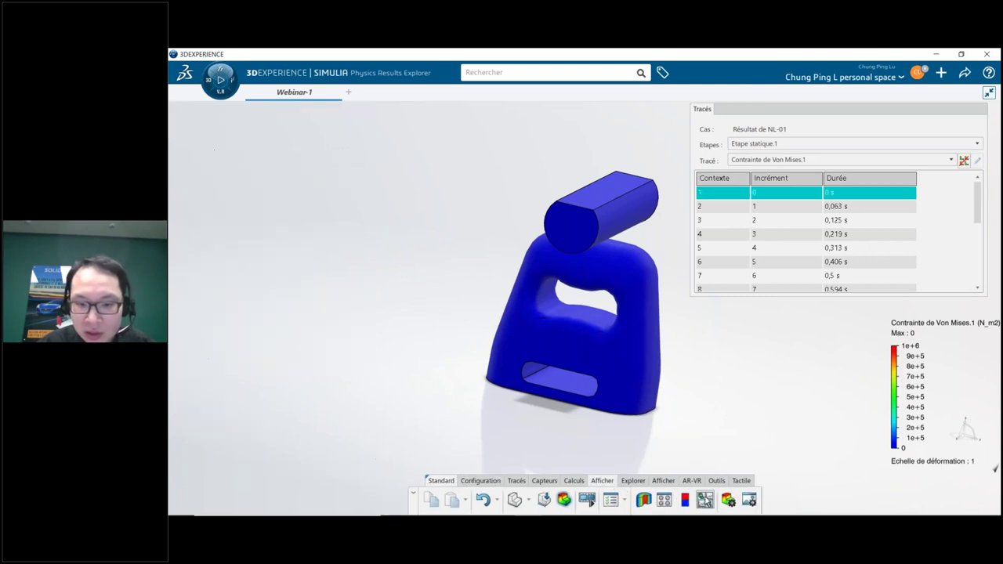
pyautogui.moveTo(429, 266); pyautogui.dragTo(636, 258)
pyautogui.moveTo(429, 289); pyautogui.dragTo(540, 322)
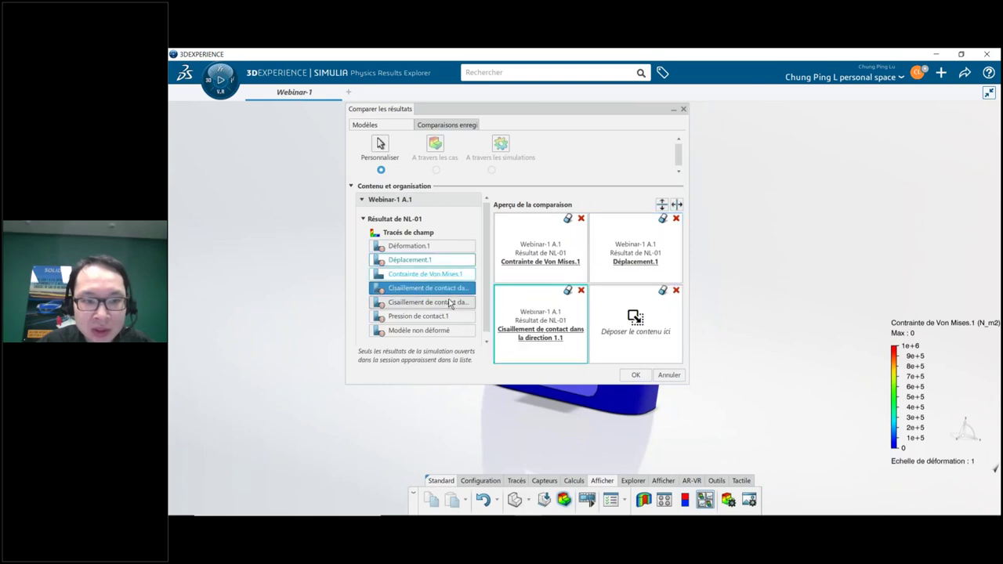
pyautogui.moveTo(453, 304); pyautogui.dragTo(635, 325)
pyautogui.click(636, 376)
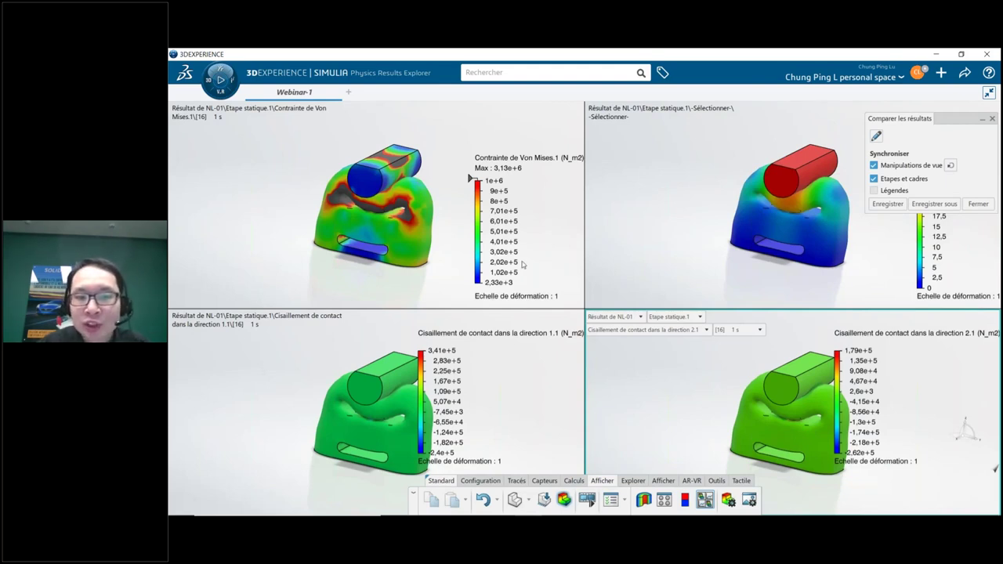
pyautogui.moveTo(408, 240)
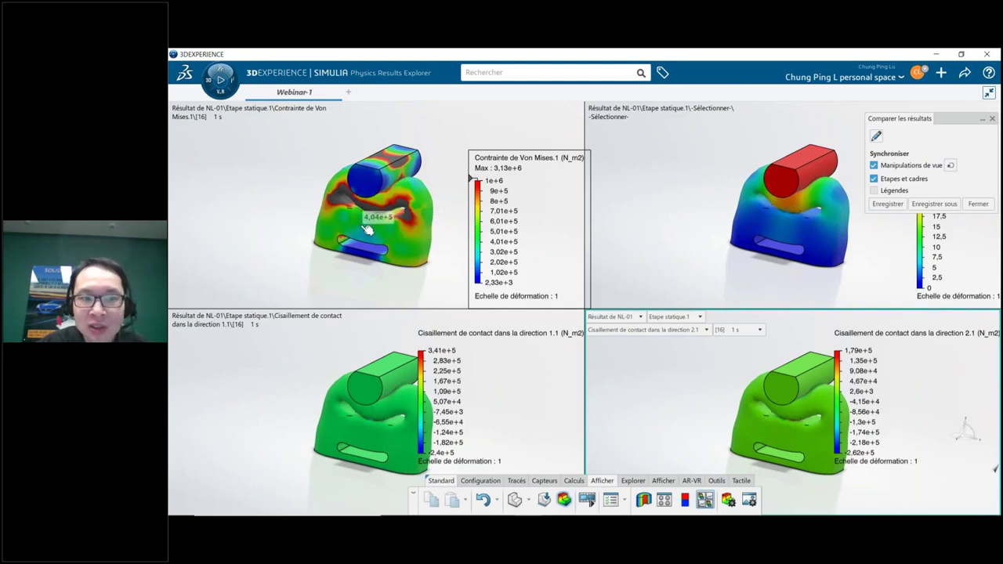
pyautogui.scroll(5, 386, 223)
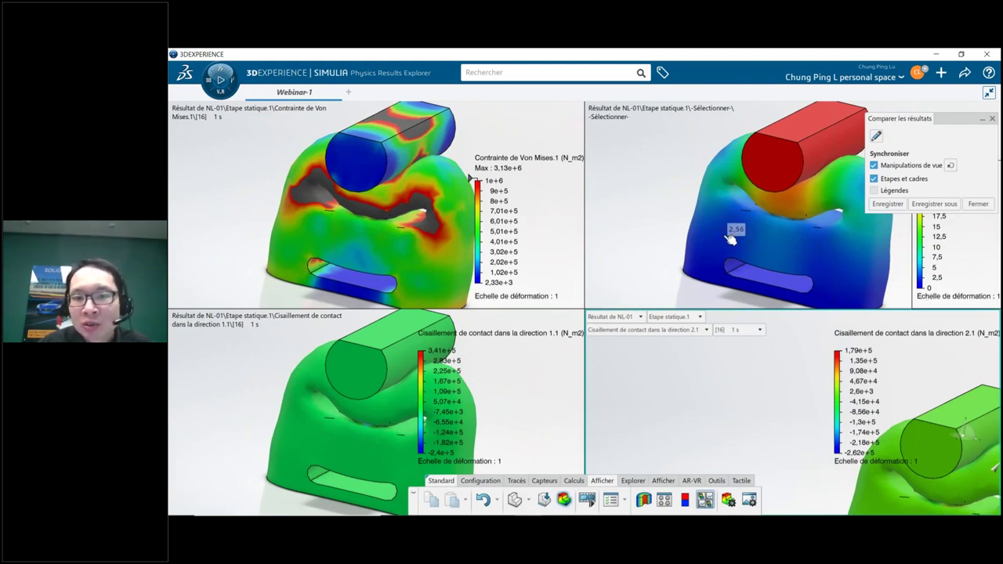
pyautogui.scroll(-3, 731, 235)
pyautogui.scroll(-2, 731, 241)
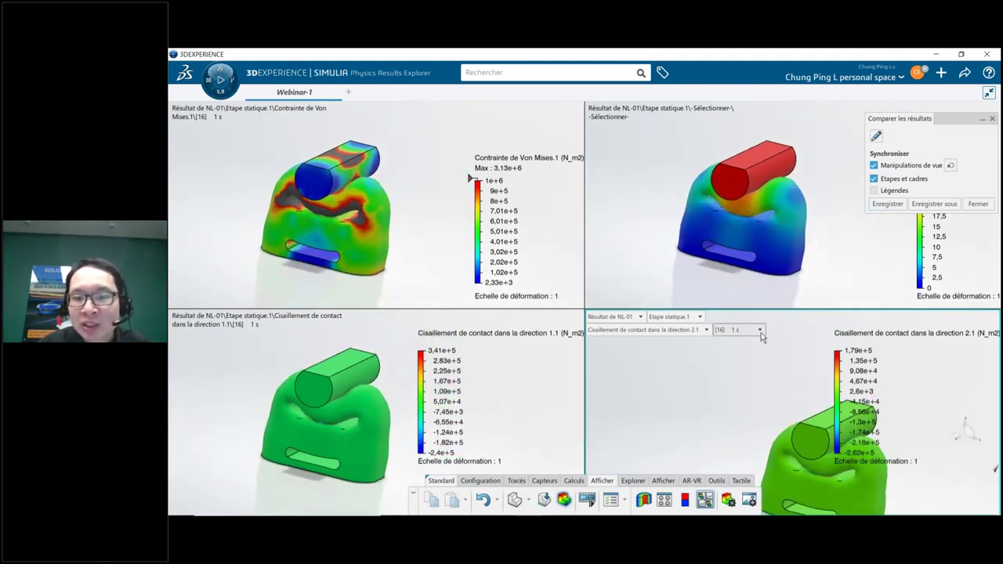
pyautogui.click(740, 329)
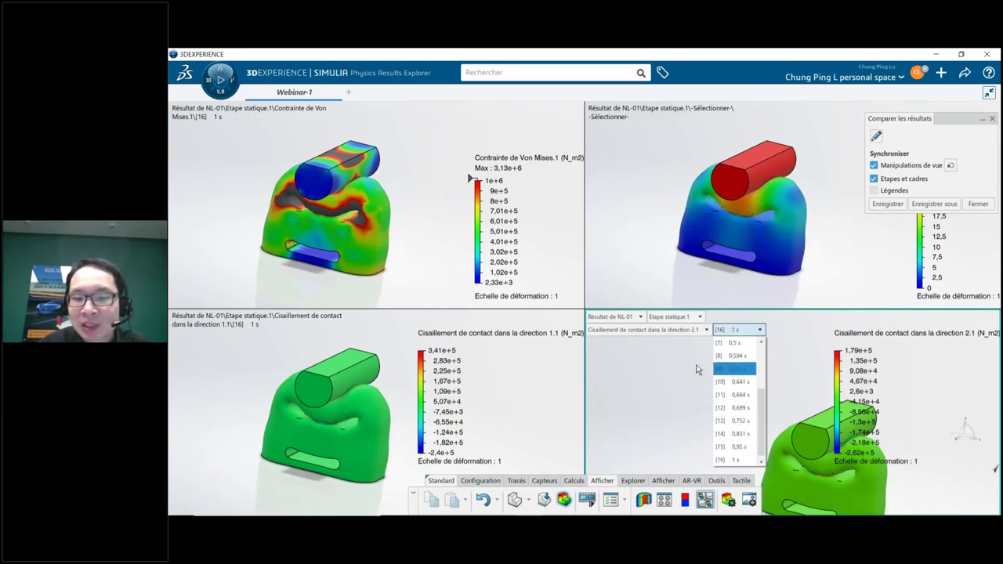
pyautogui.click(706, 330)
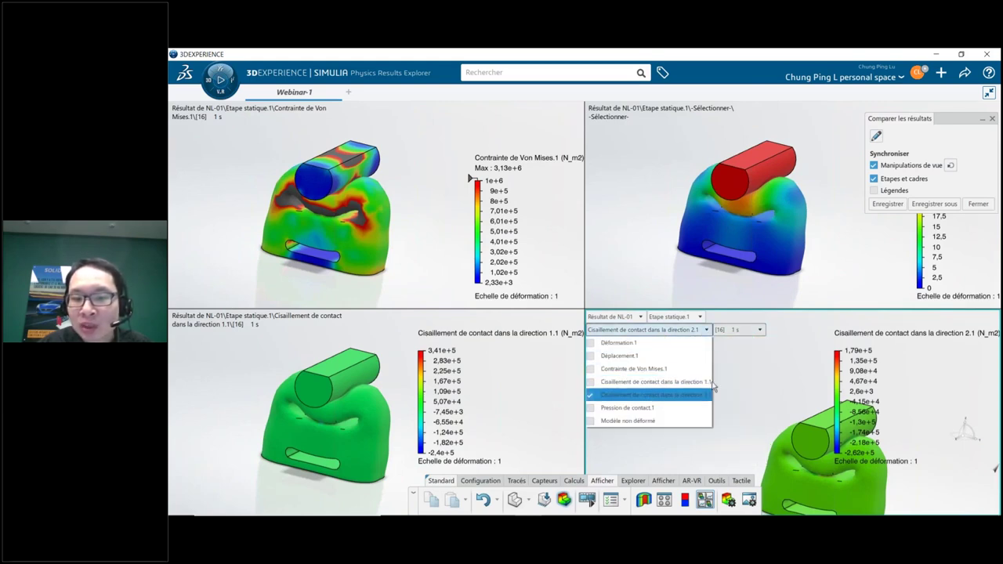
pyautogui.click(750, 380)
pyautogui.click(978, 203)
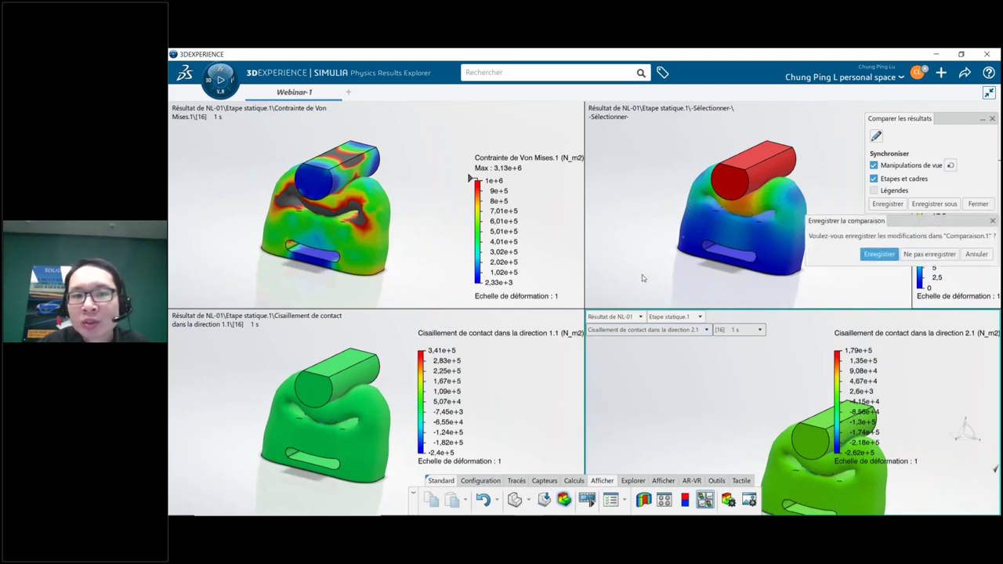
pyautogui.click(929, 255)
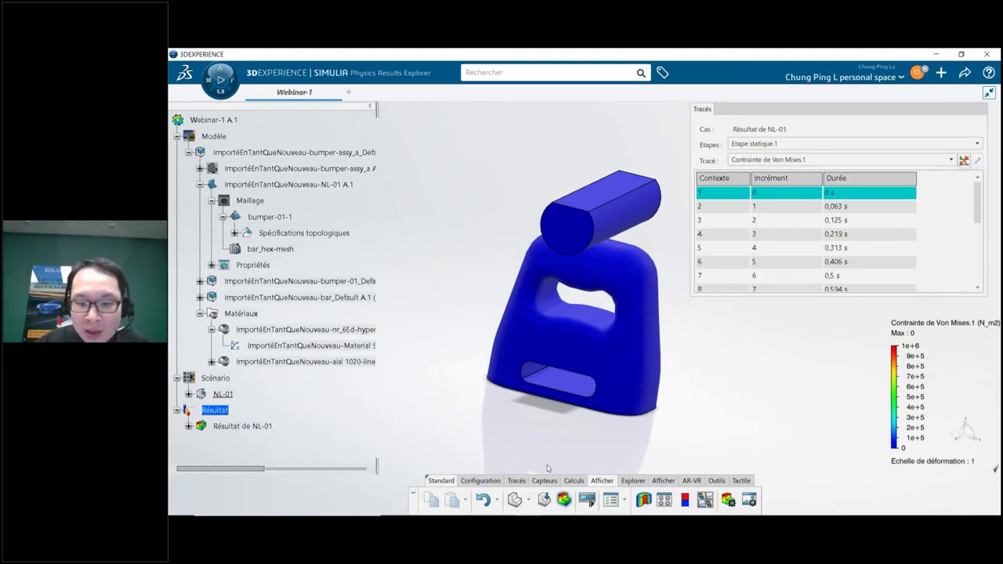
# Step: Create a simulation results report, choose its sections in Définition du rapport, and generate it
pyautogui.click(484, 481)
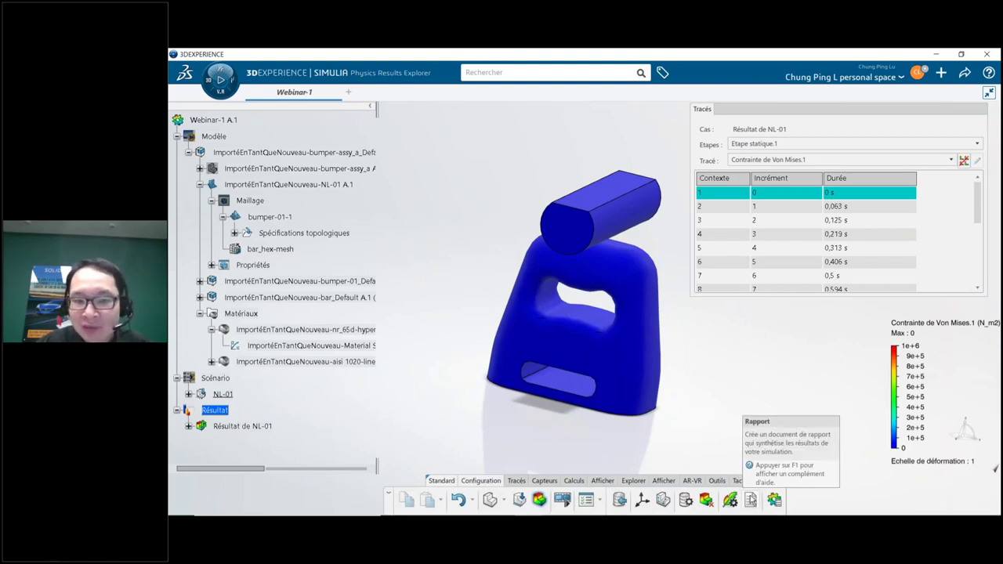
pyautogui.click(750, 500)
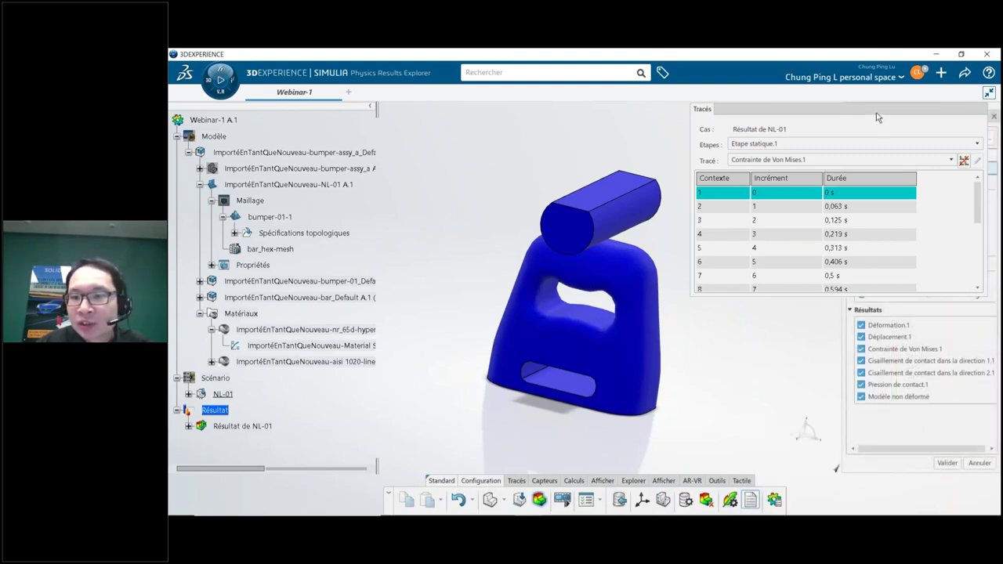
pyautogui.moveTo(876, 116); pyautogui.dragTo(697, 146)
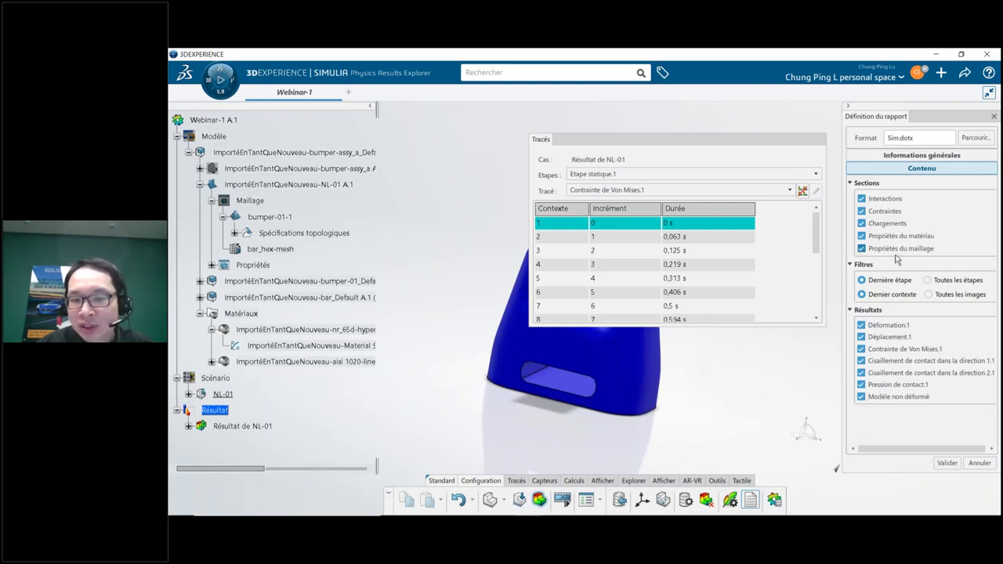
pyautogui.click(949, 464)
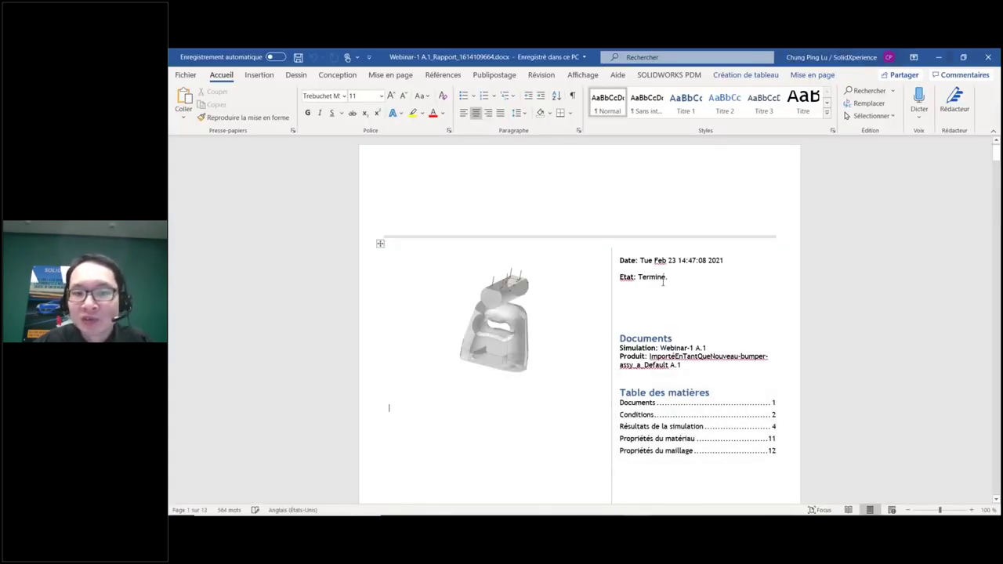
# Step: Jump from the table of contents to the report's Conditions section
pyautogui.scroll(-1, 658, 275)
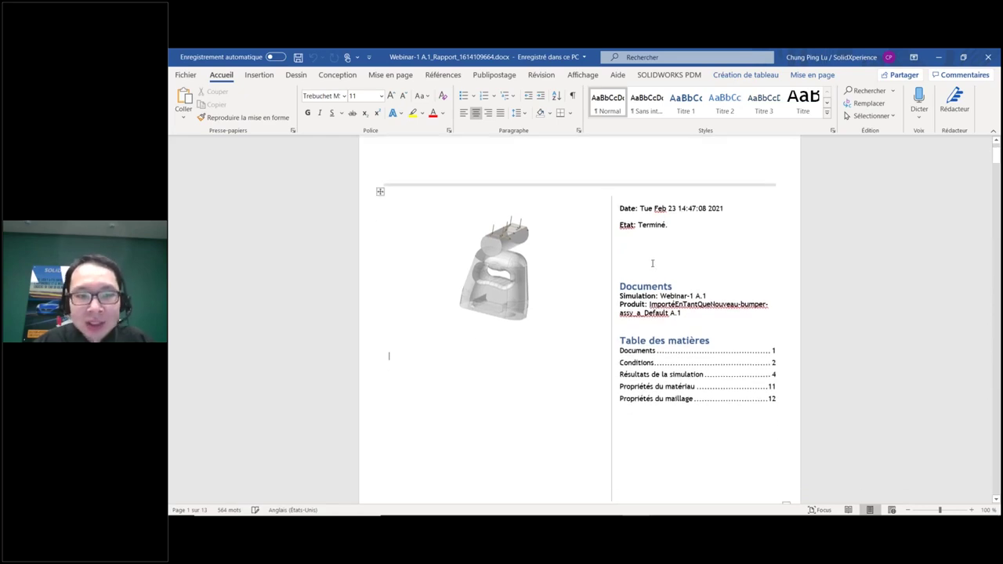
pyautogui.scroll(-3, 649, 257)
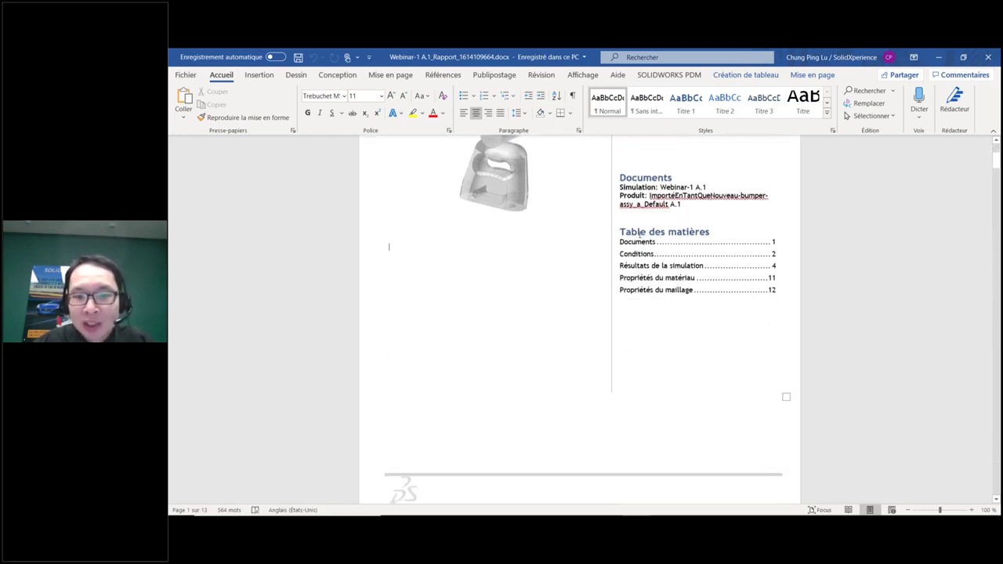
pyautogui.click(649, 232)
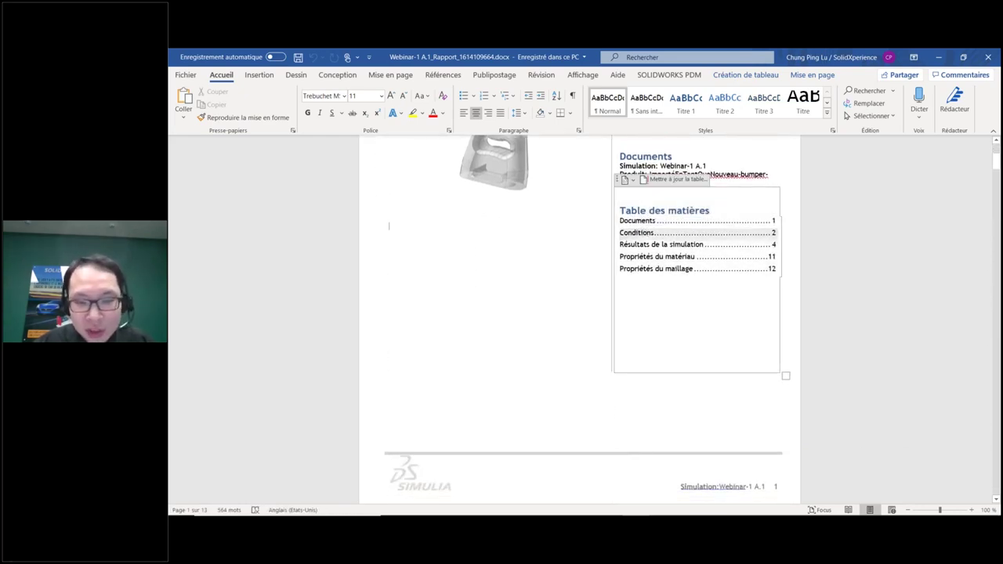
pyautogui.keyDown('ctrl'); pyautogui.click(647, 234); pyautogui.keyUp('ctrl')
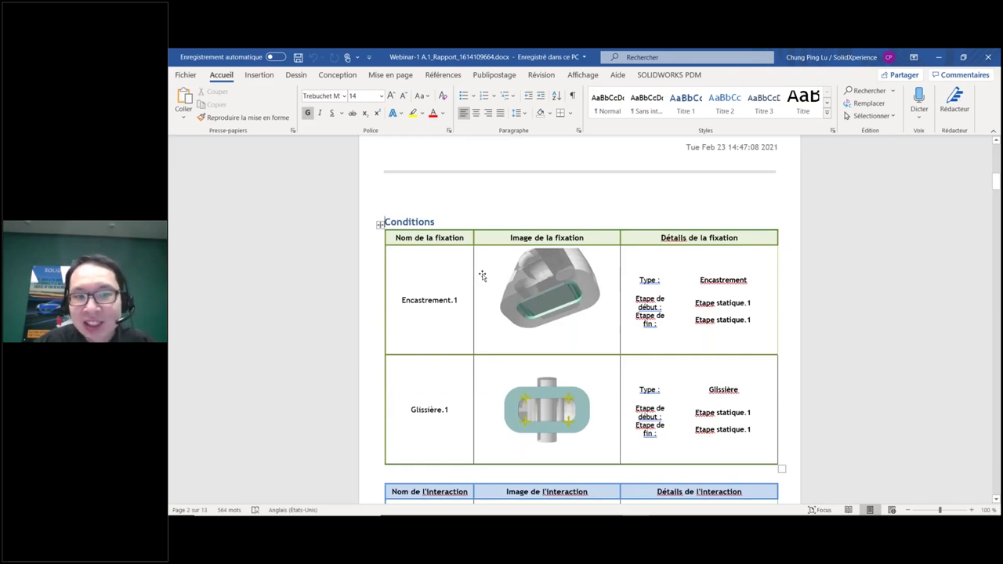
# Step: Start a 'Conclusion :' line below the Pression de contact.1 result on page 9
pyautogui.scroll(-1, 483, 264)
pyautogui.scroll(-12, 483, 263)
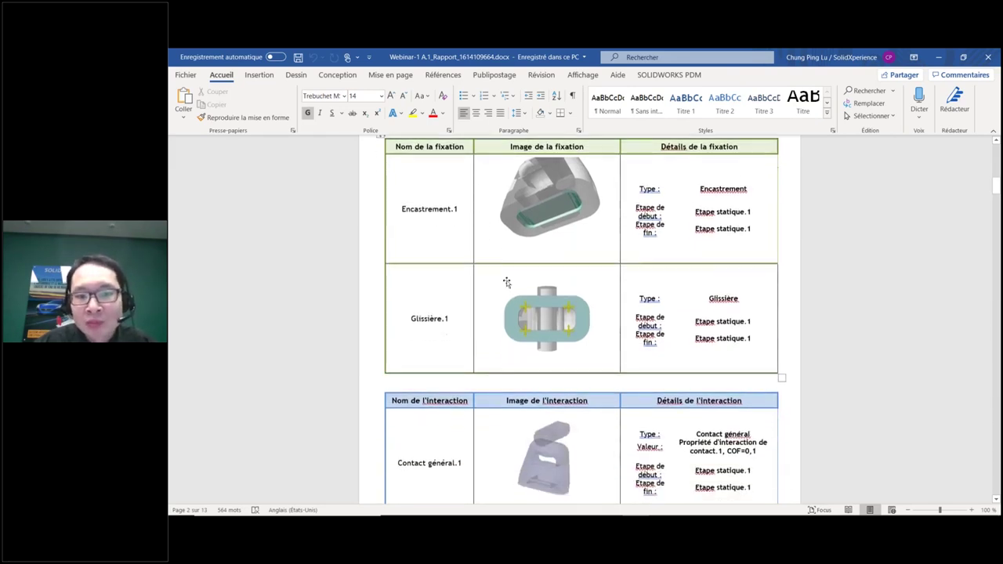
pyautogui.scroll(-15, 567, 272)
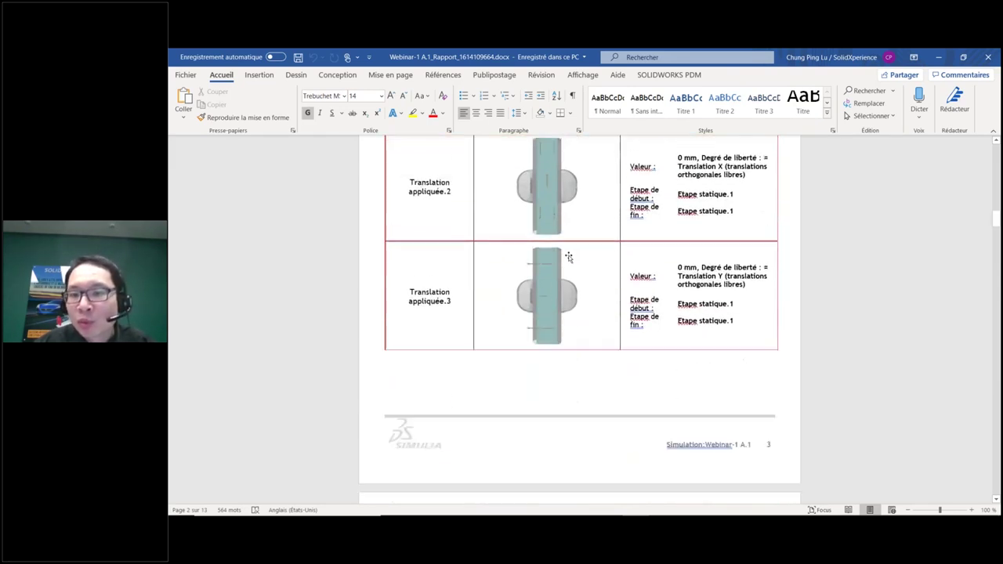
pyautogui.scroll(-1, 567, 272)
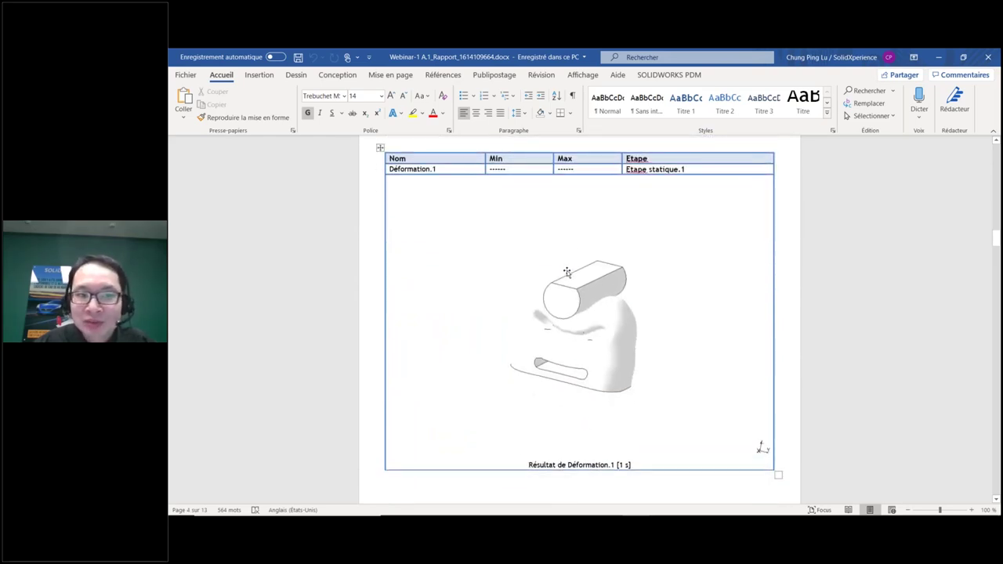
pyautogui.moveTo(996, 238); pyautogui.dragTo(963, 386)
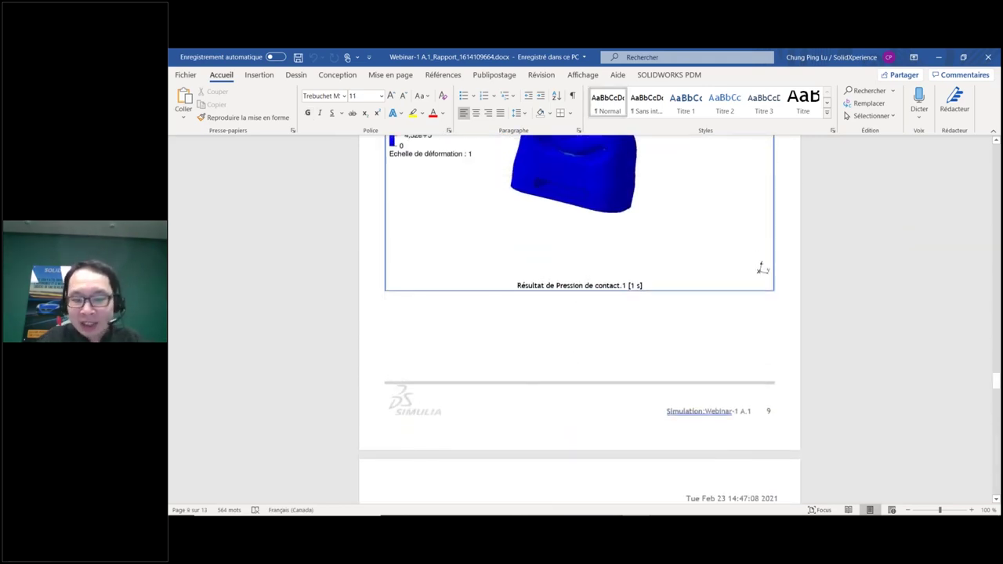
pyautogui.write('Conclusion :')
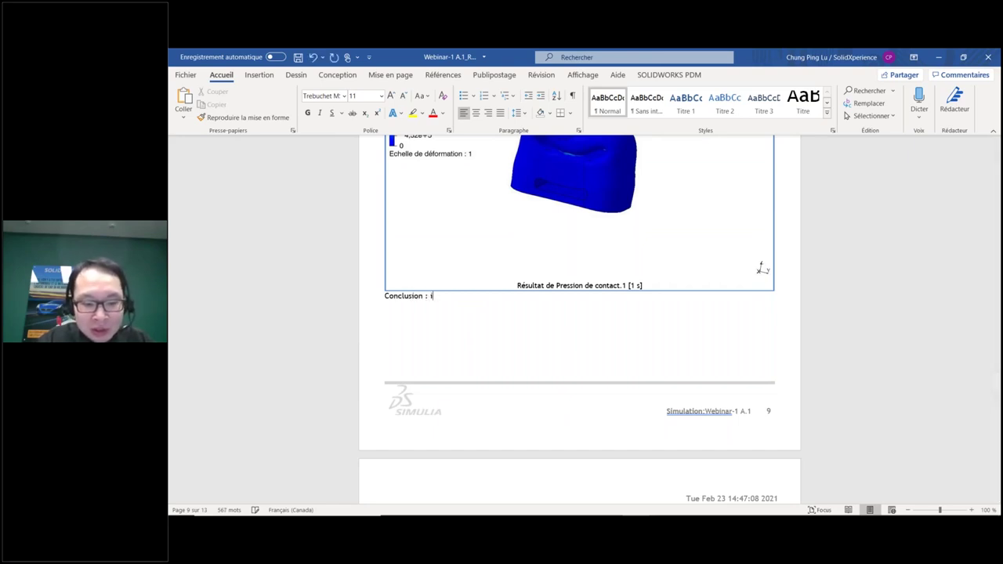
pyautogui.write(' if it treaks,')
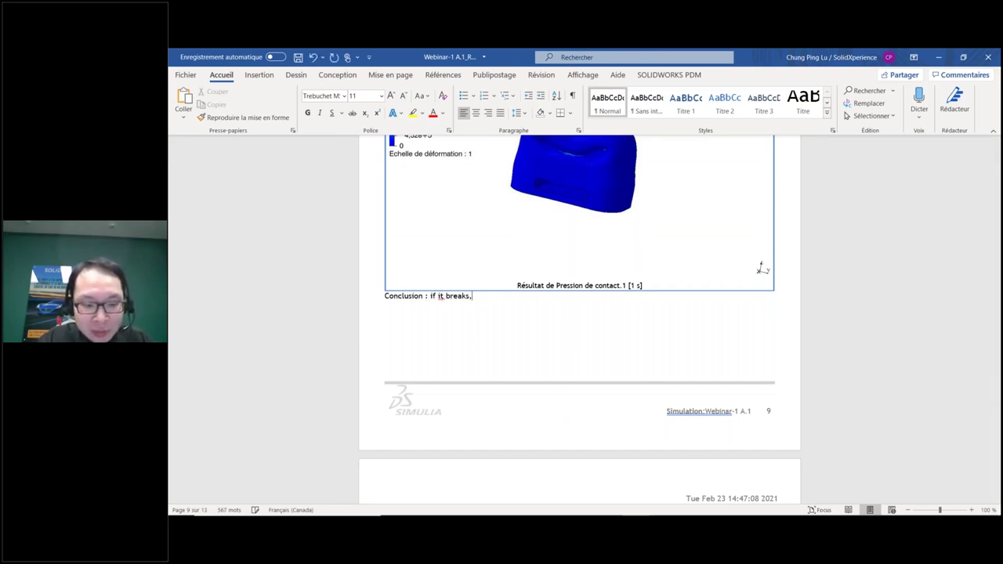
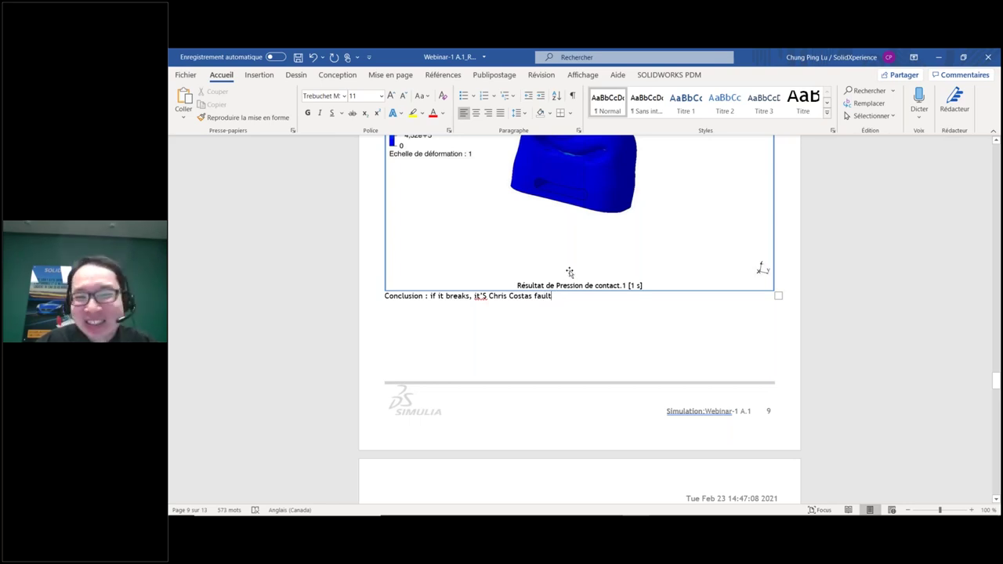
# Step: Close the Word report without saving the changes
pyautogui.scroll(3, 570, 273)
pyautogui.moveTo(571, 273); pyautogui.dragTo(576, 210)
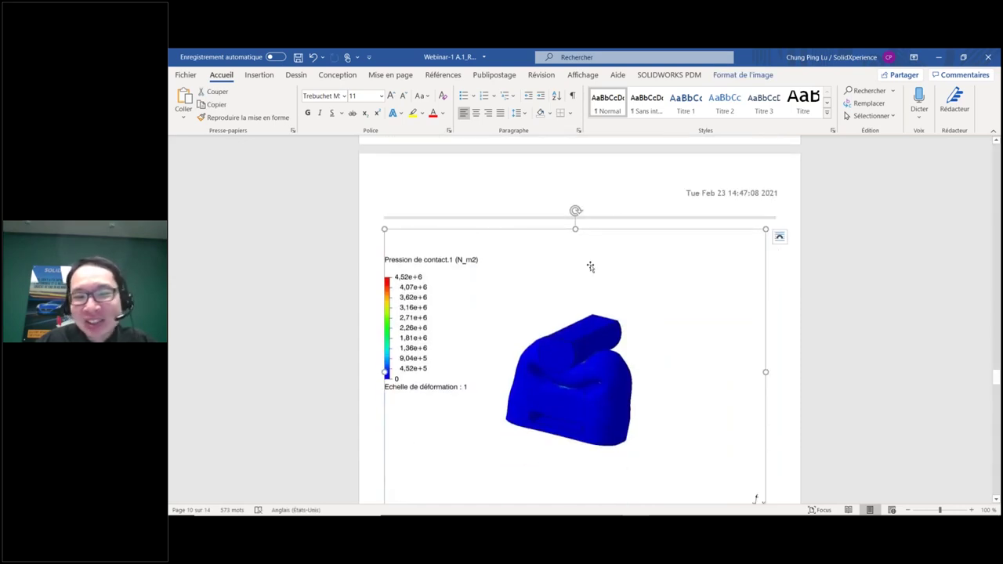
pyautogui.scroll(5, 591, 266)
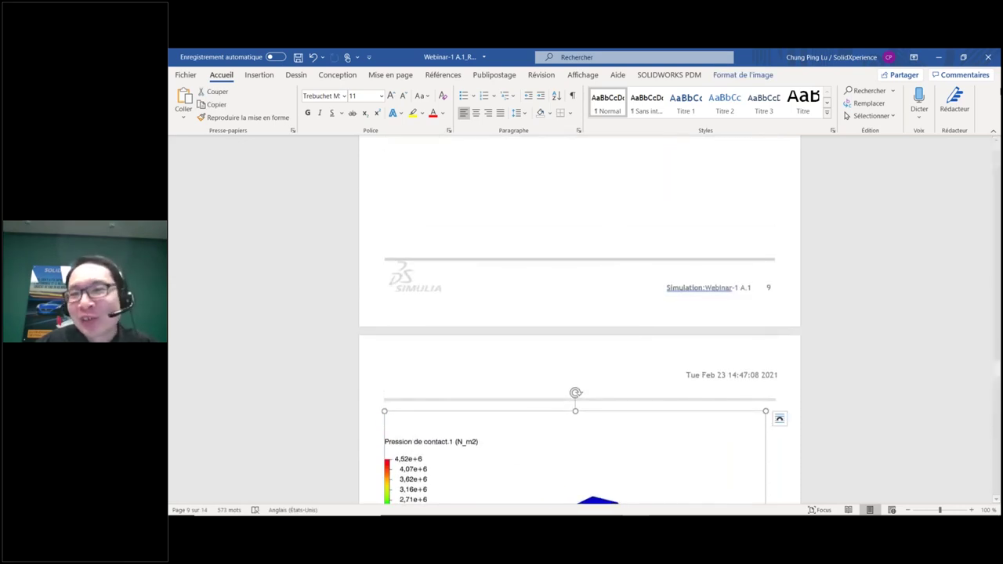
pyautogui.click(988, 58)
pyautogui.click(583, 314)
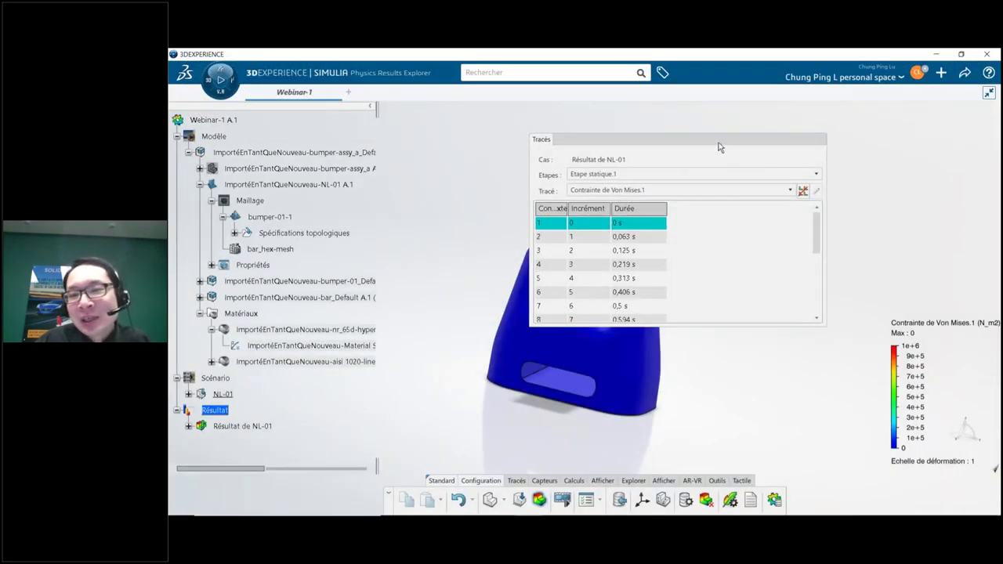
# Step: Uncover the 3-D bumper model and advance the slideshow to the 'Simplicity from start to finish' slide
pyautogui.moveTo(717, 144); pyautogui.dragTo(877, 113)
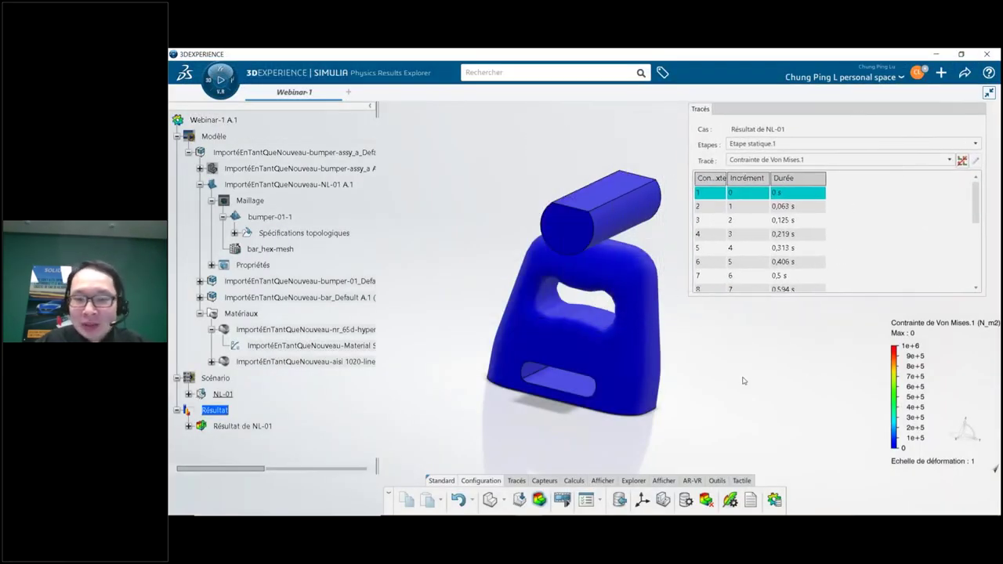
pyautogui.hotkey('alt', 'Tab')
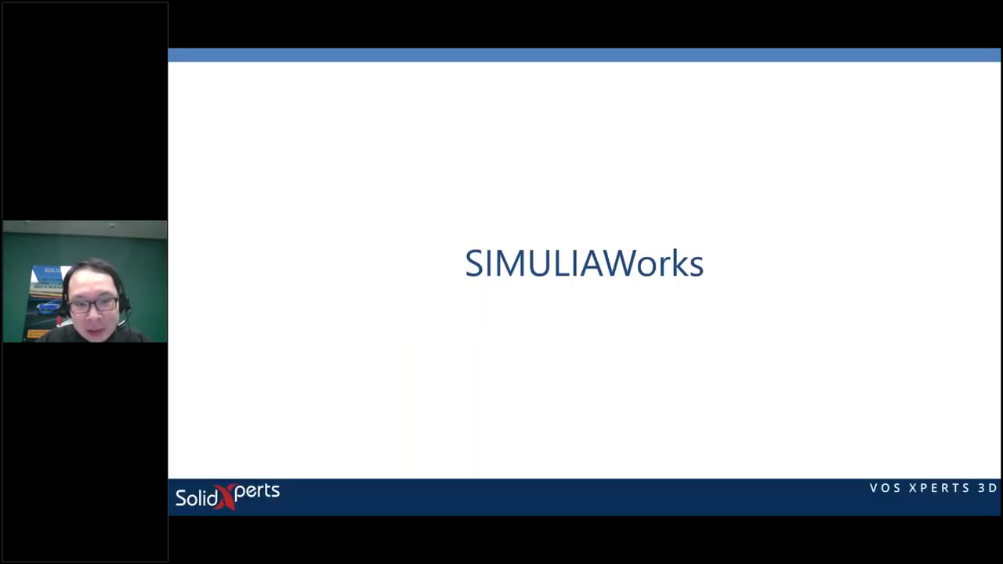
pyautogui.press('Right')
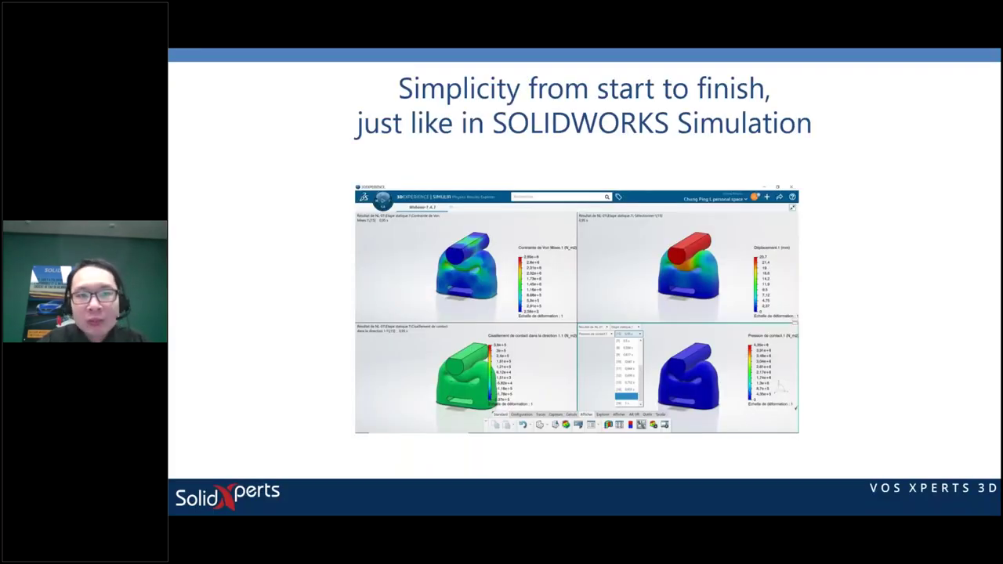